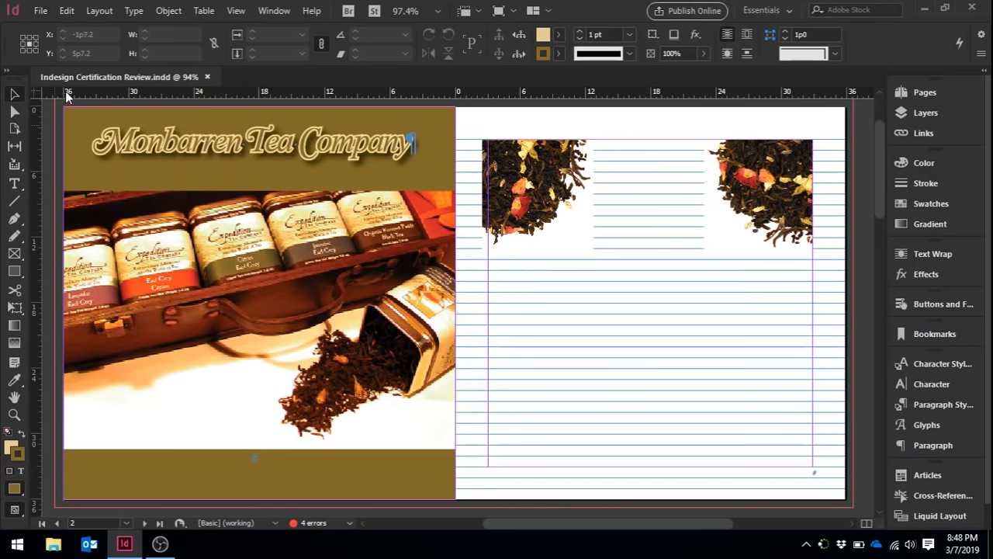
Set the horizontal ruler to inches and check the ruler units in the Units & Increments preferences
right_click(292, 90)
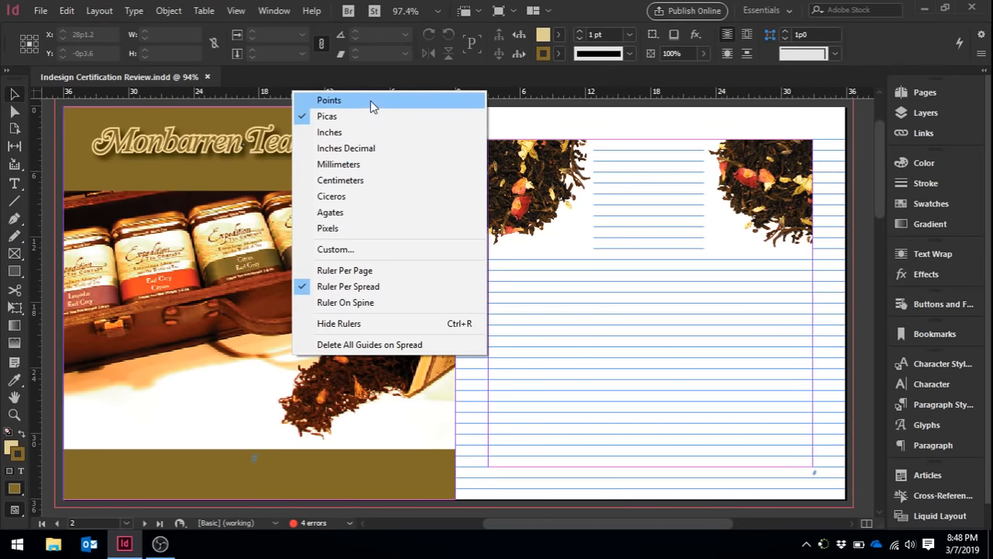
click(380, 136)
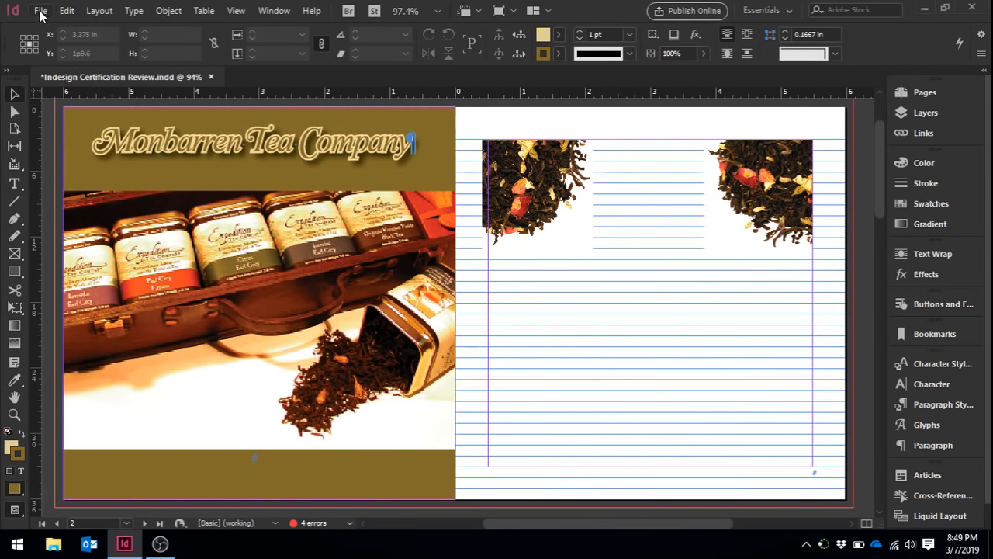
click(67, 10)
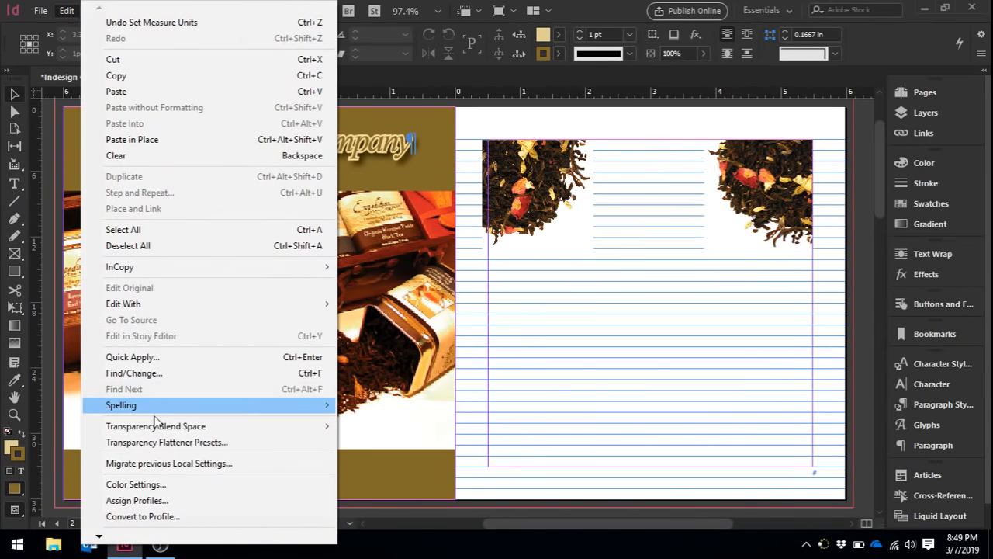
mouse_move(161, 542)
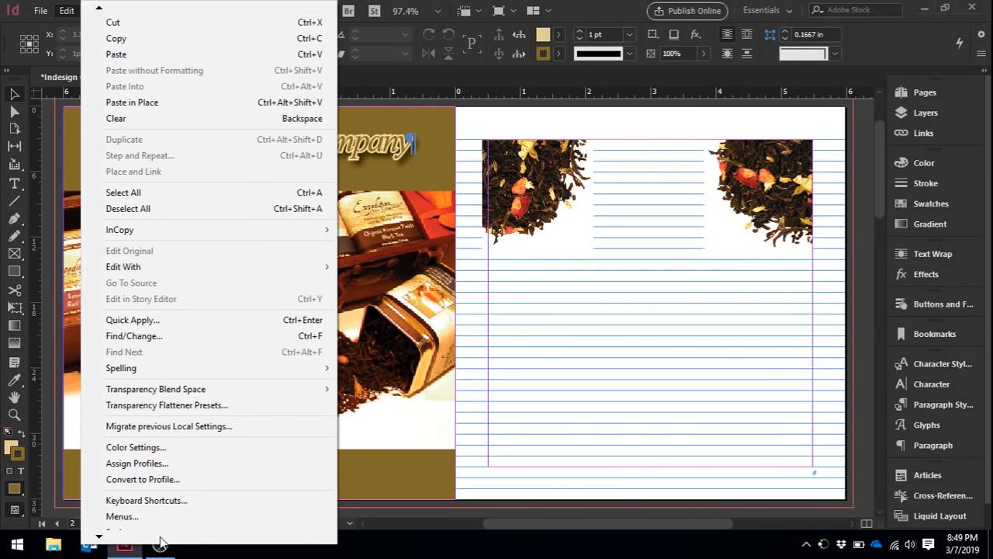
mouse_move(238, 520)
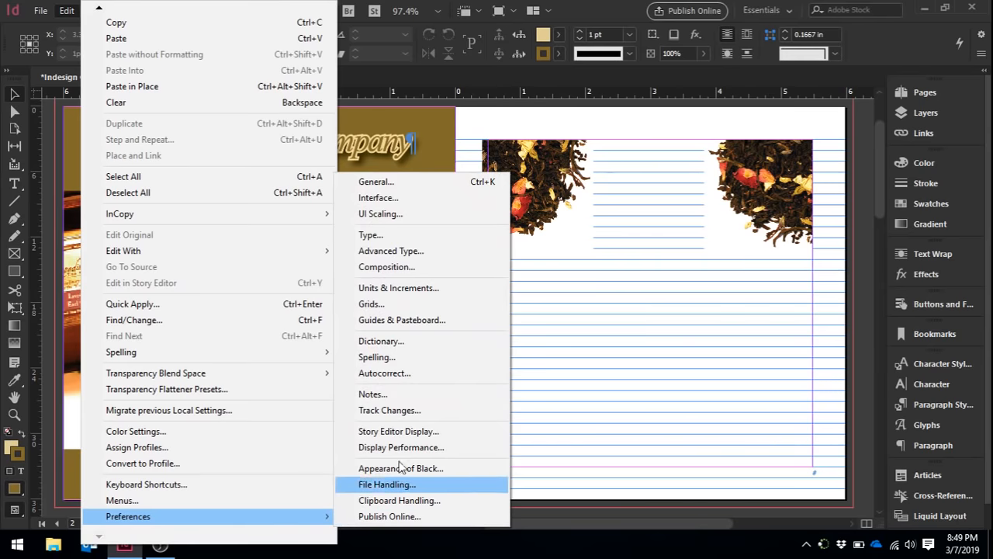
click(421, 288)
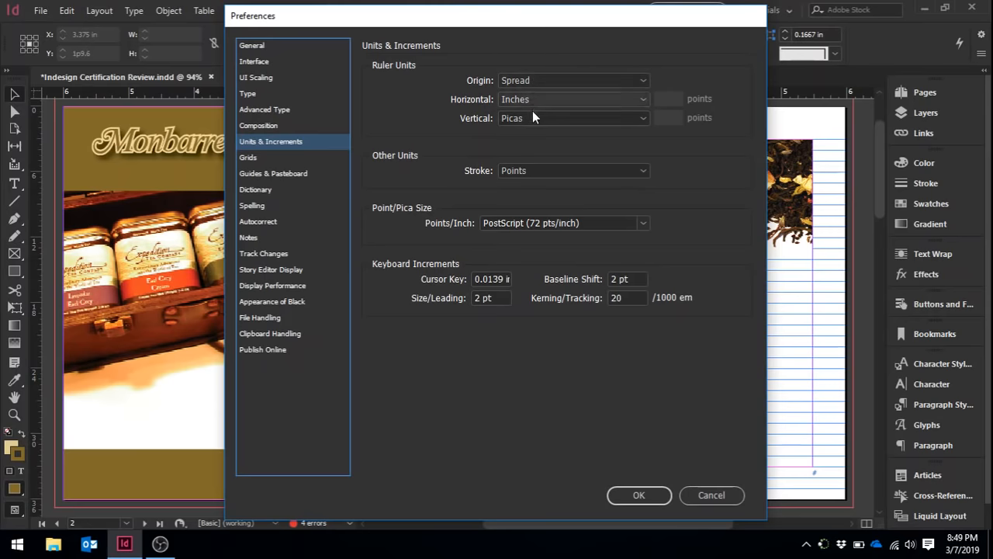
click(714, 494)
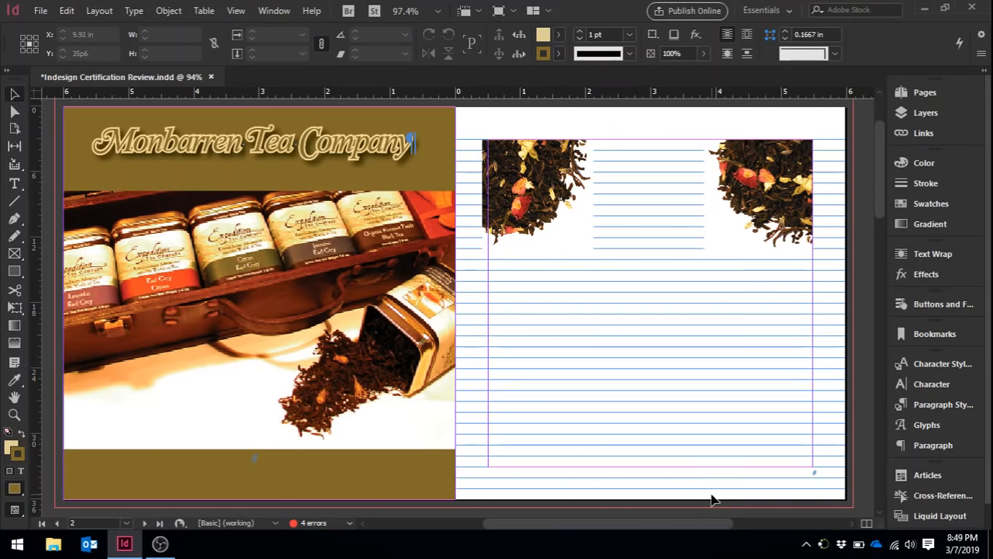
Switch the document's display performance to High Quality Display
click(235, 11)
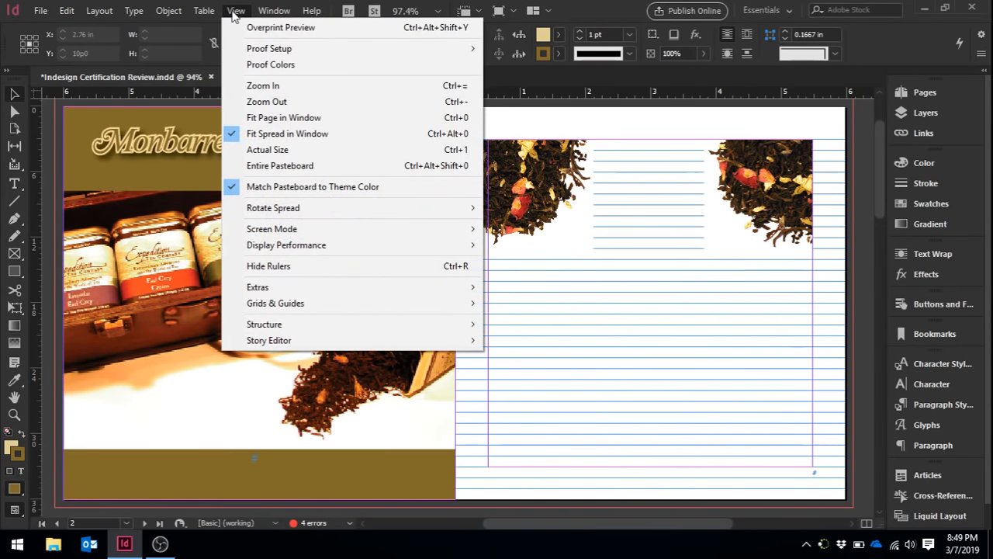
mouse_move(388, 248)
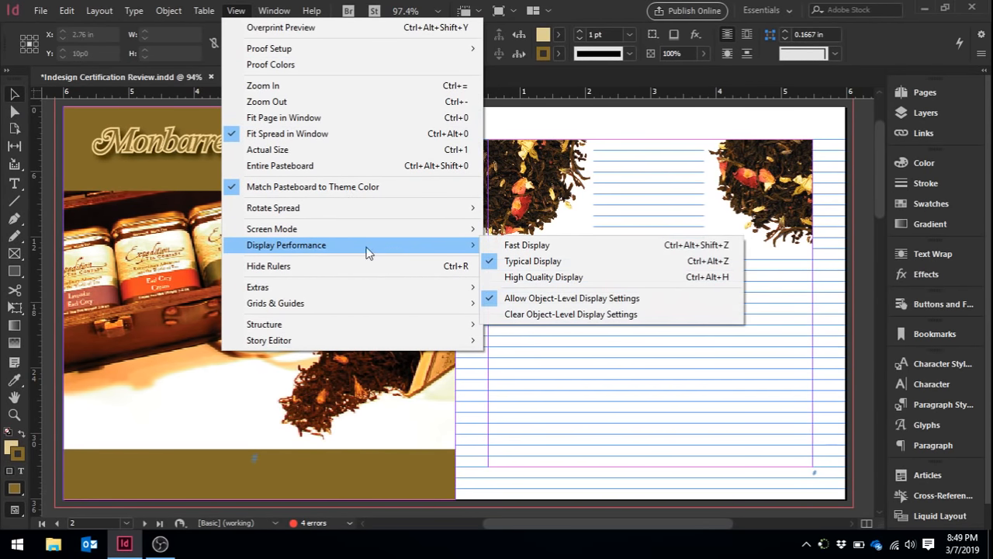
click(566, 276)
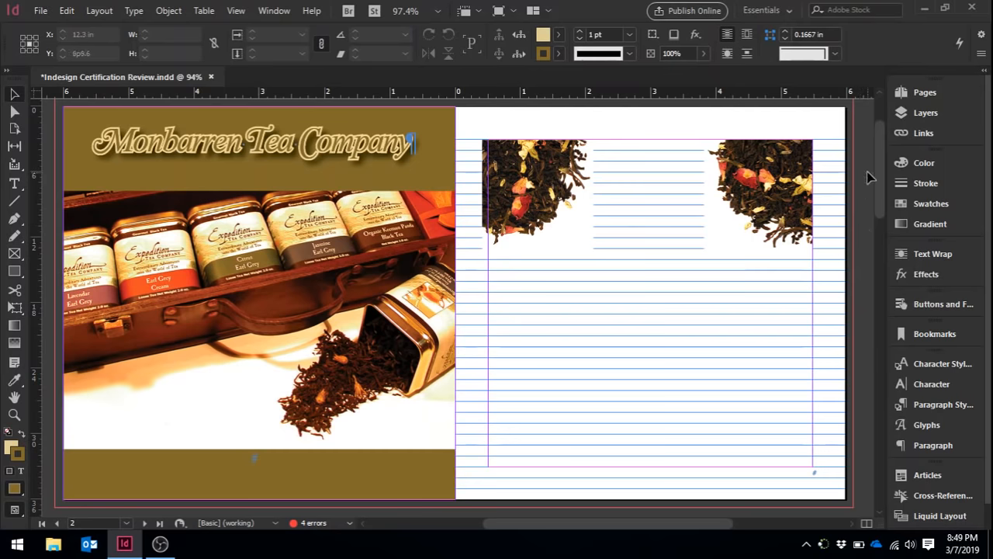
mouse_move(880, 169)
mouse_down()
mouse_move(884, 377)
mouse_move(870, 128)
mouse_move(876, 166)
mouse_up()
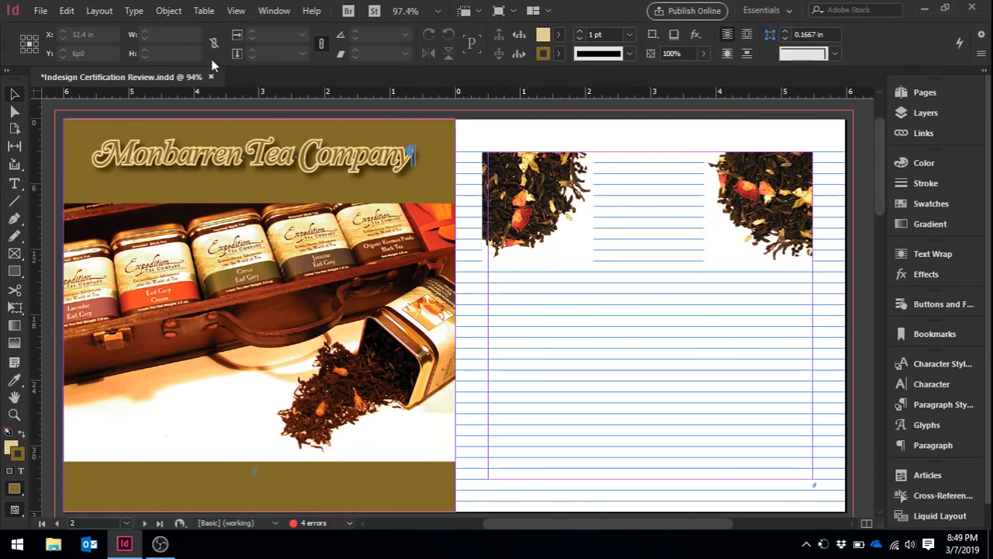
Examine the presets available in Color Settings, keeping North America General Purpose 2
click(67, 11)
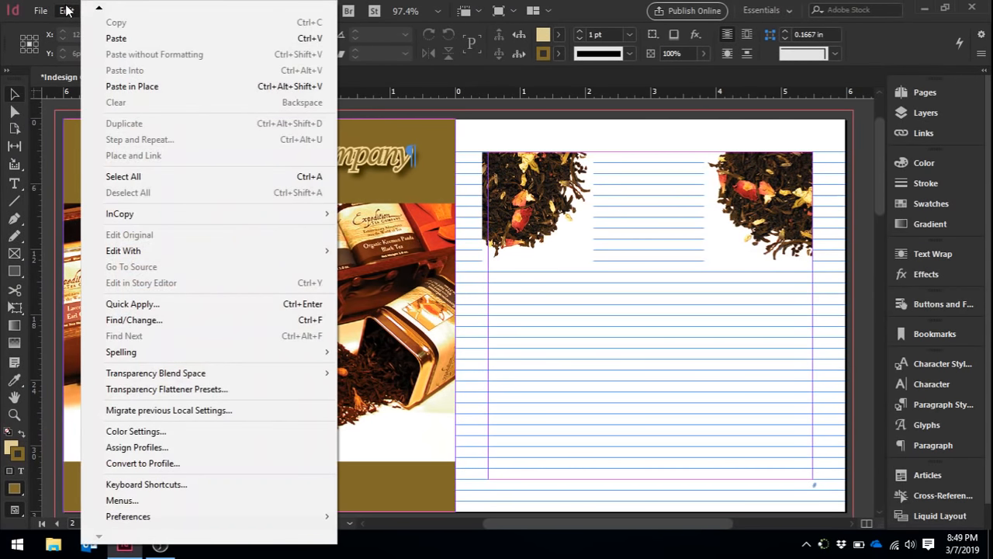
click(68, 10)
click(97, 10)
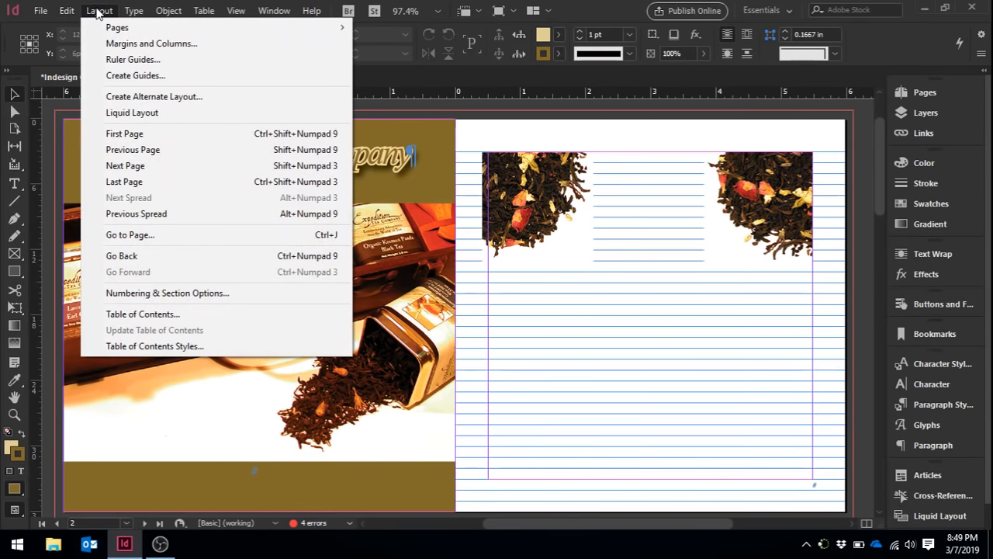
click(67, 10)
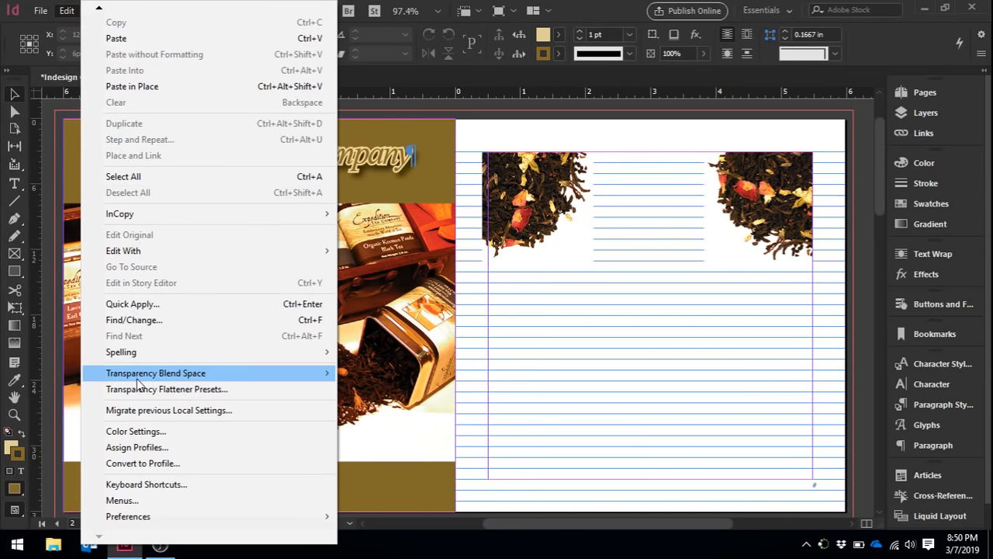
click(164, 437)
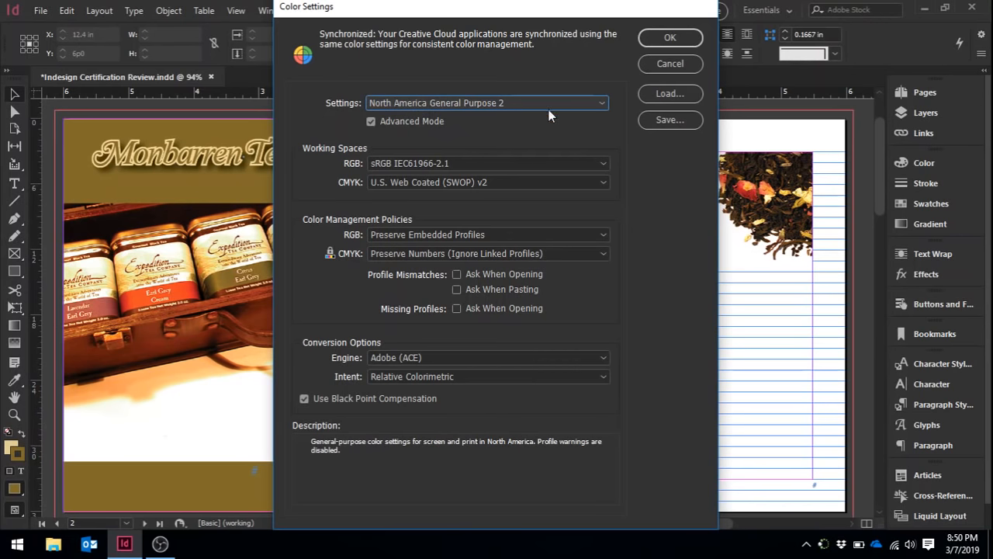
click(596, 102)
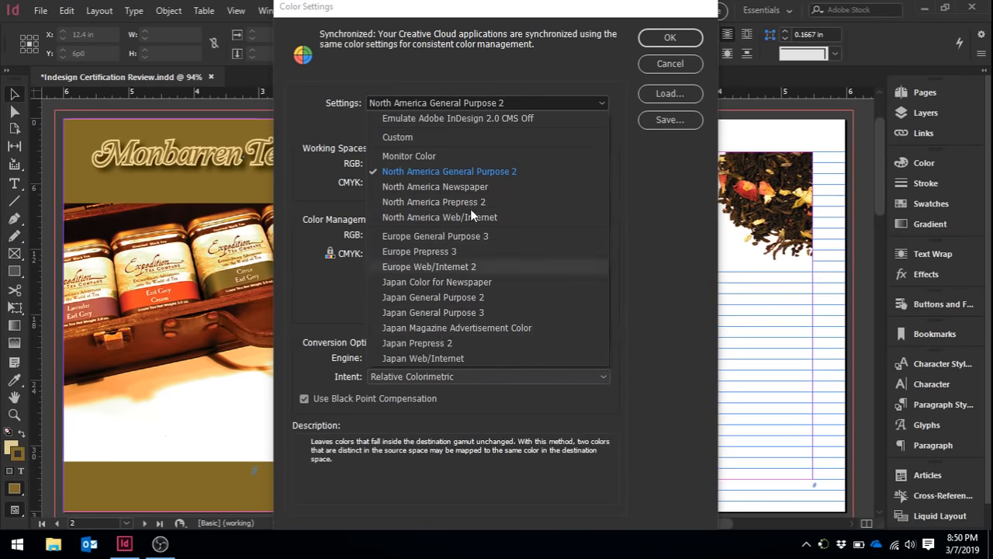
click(529, 77)
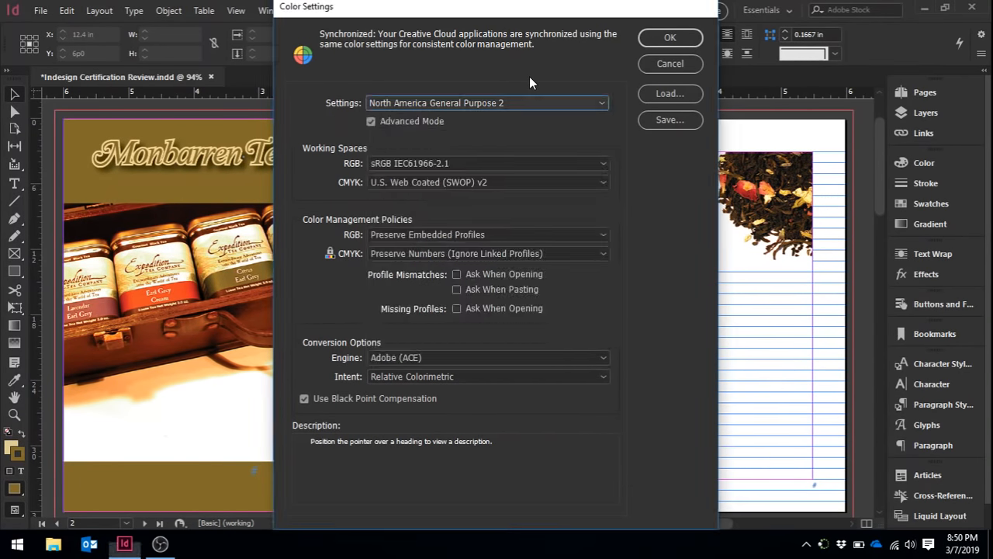
click(689, 41)
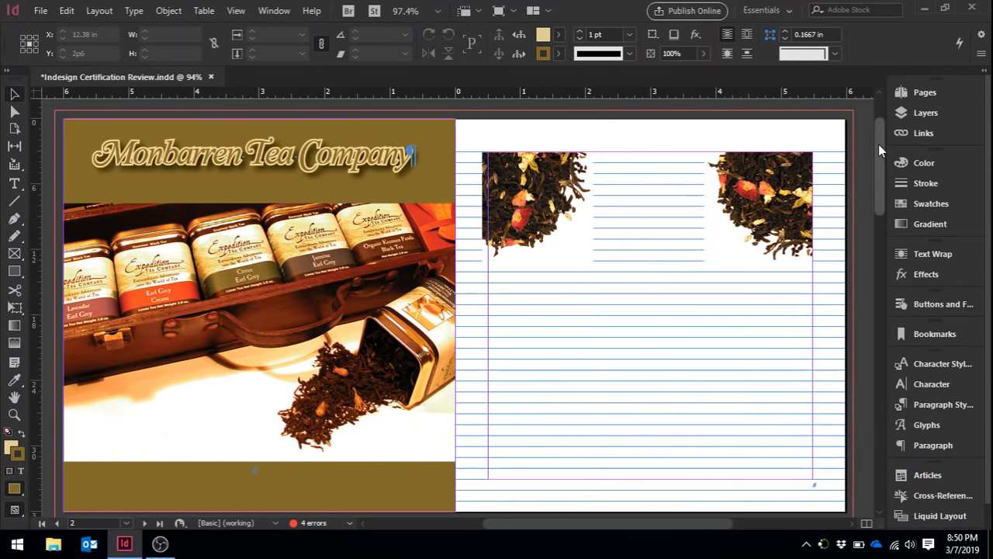
Fill the empty text frame below the tea listings on page 5 with placeholder text
drag(878, 144, 881, 283)
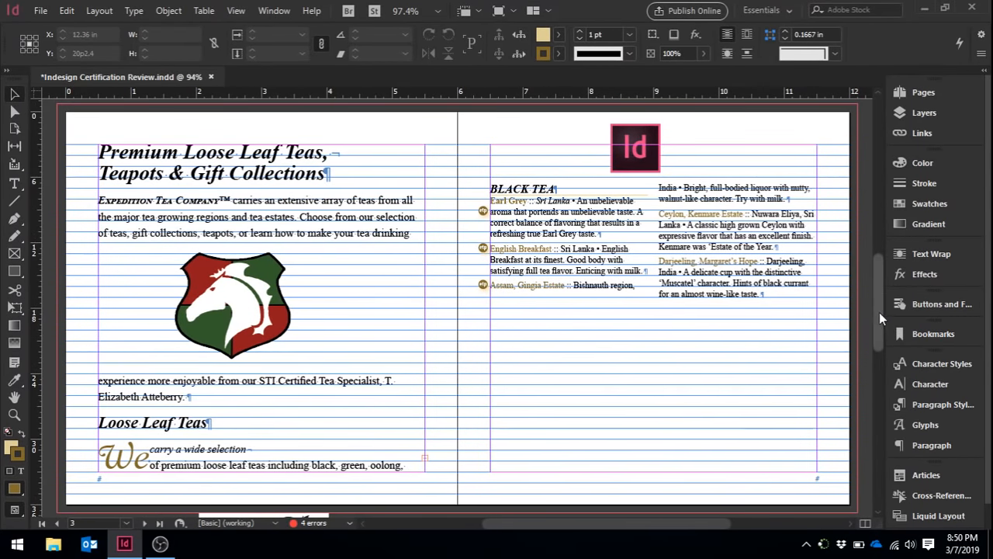
drag(879, 312, 861, 439)
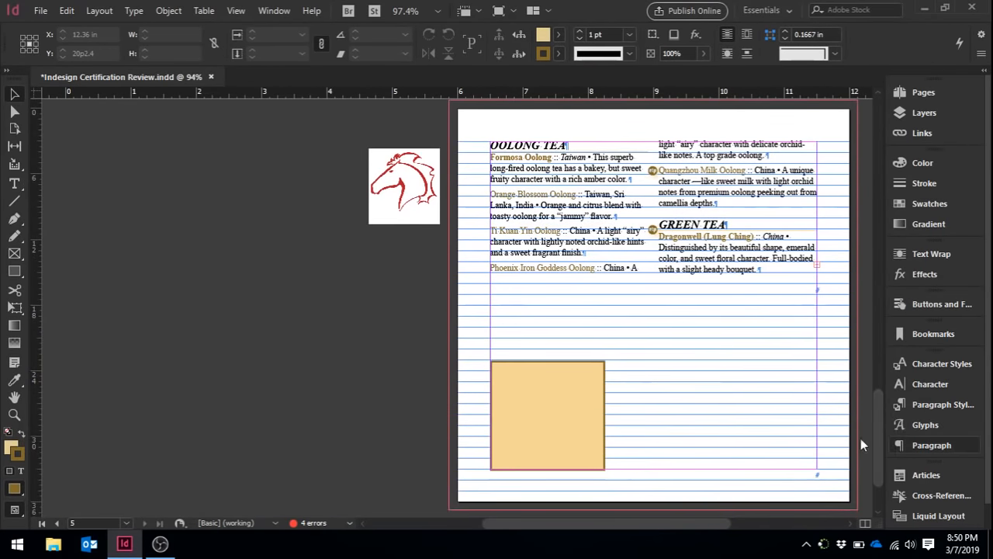
click(598, 305)
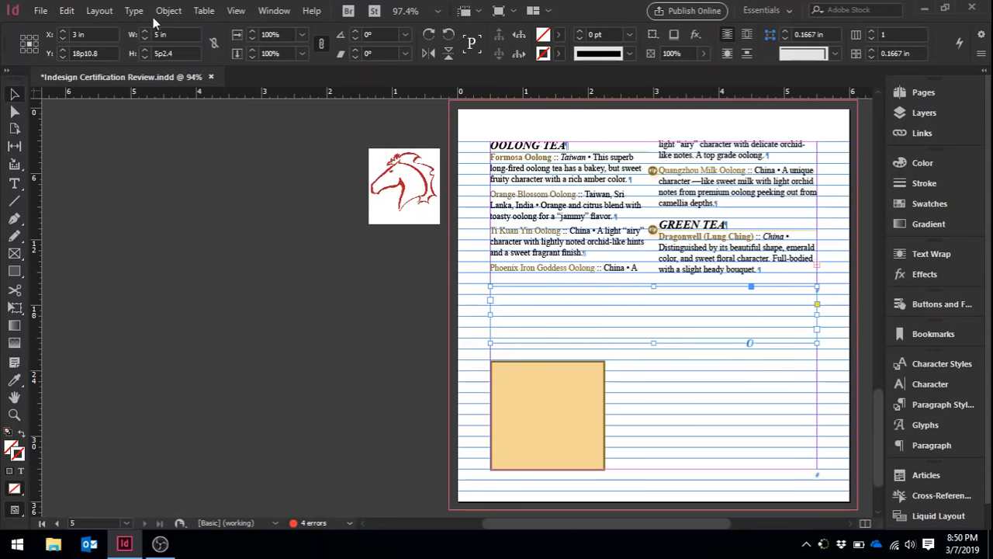
click(134, 11)
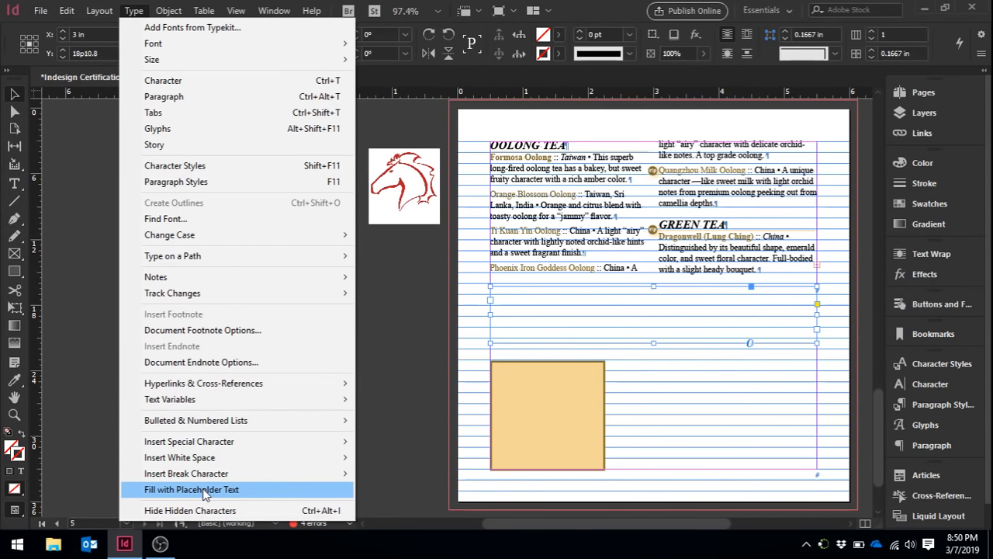
click(273, 489)
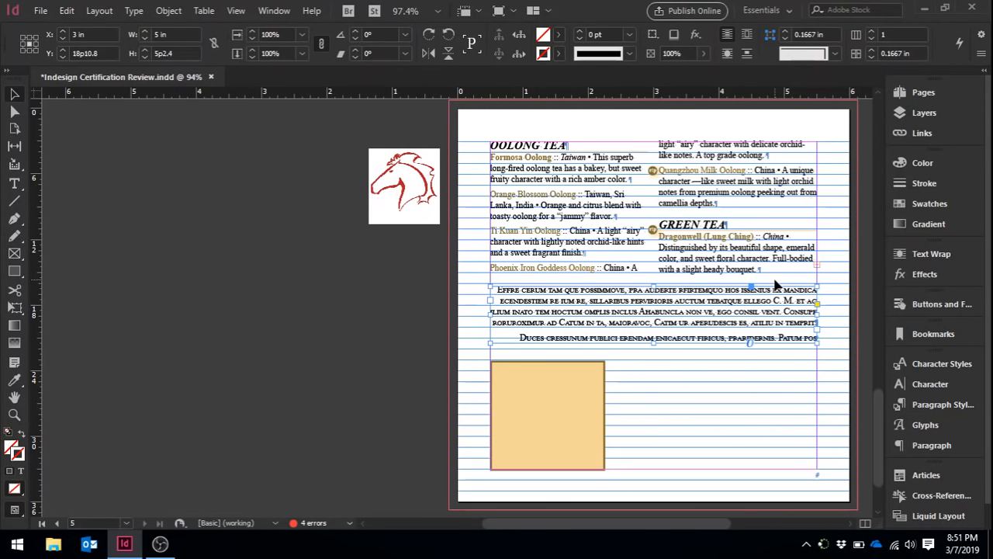
click(859, 373)
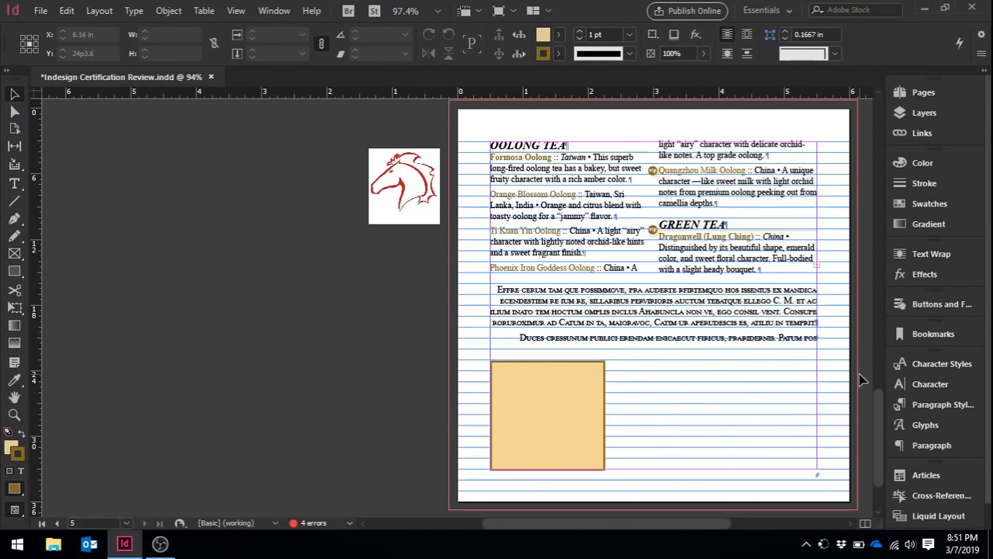
Inspect the CMYK values of the brown swatch in Swatch Options without changing them
click(927, 204)
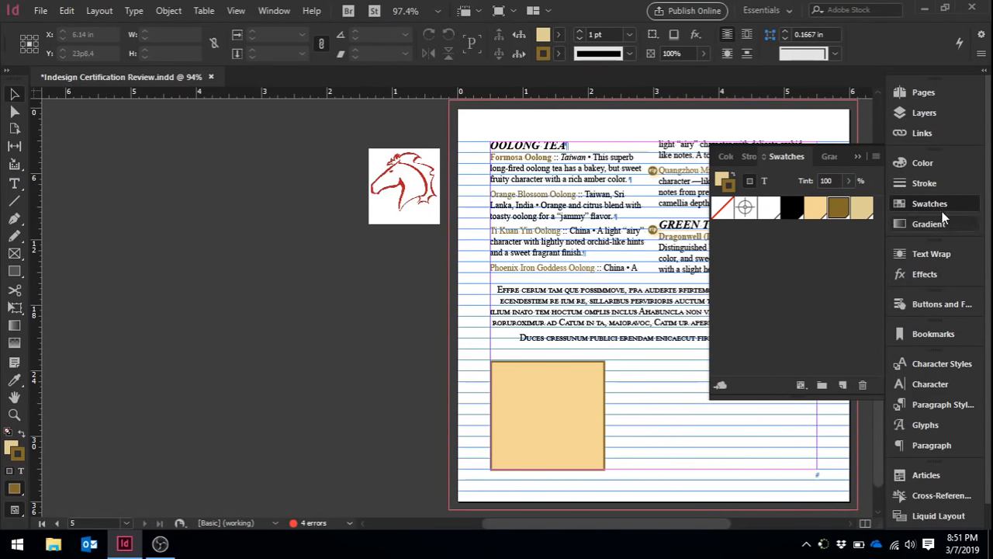
double_click(834, 211)
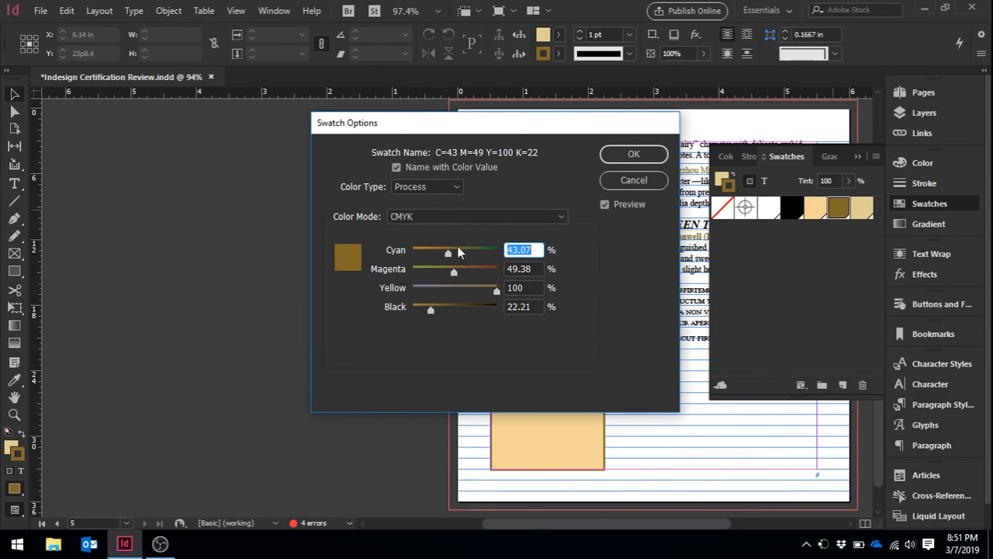
click(633, 180)
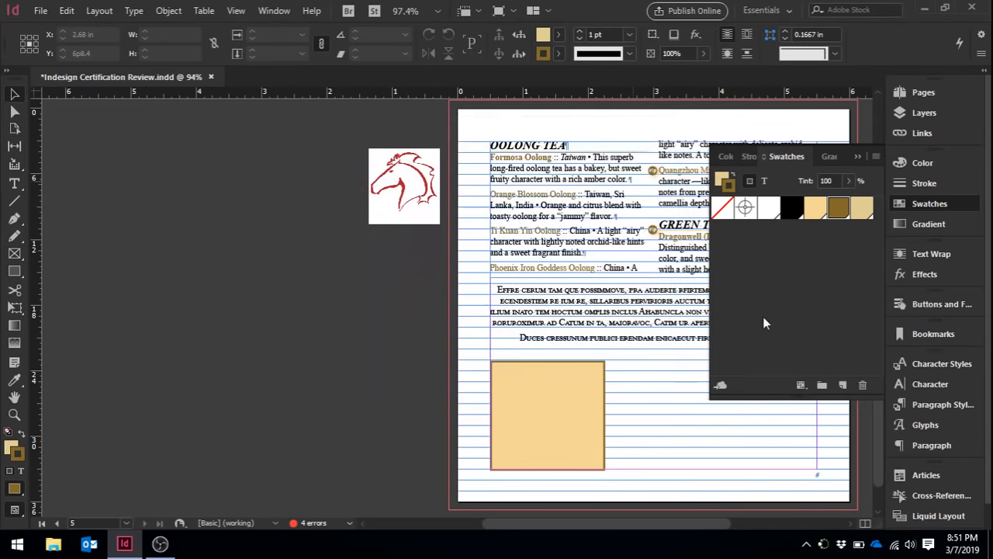
Duplicate the brown swatch and review the copy's color values in Swatch Options
click(843, 386)
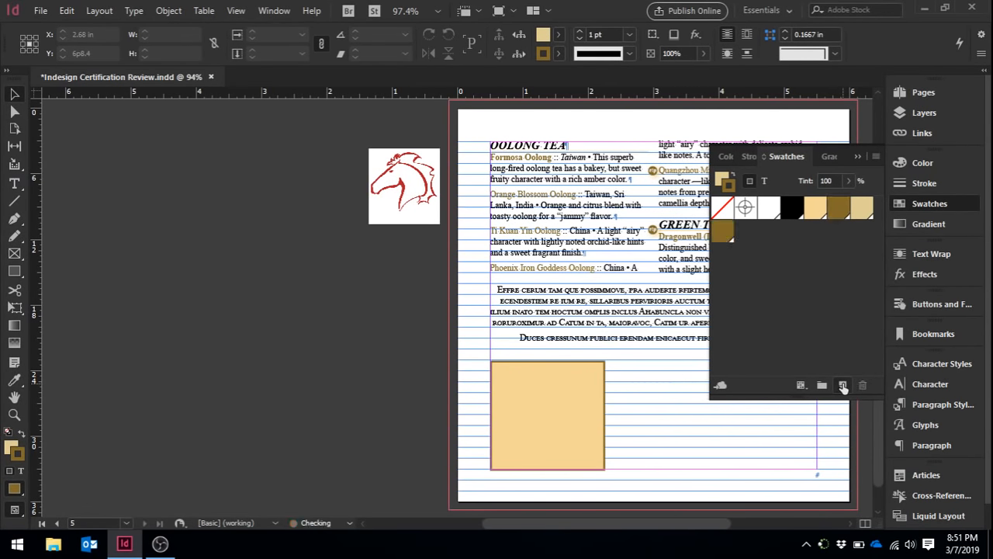
double_click(722, 232)
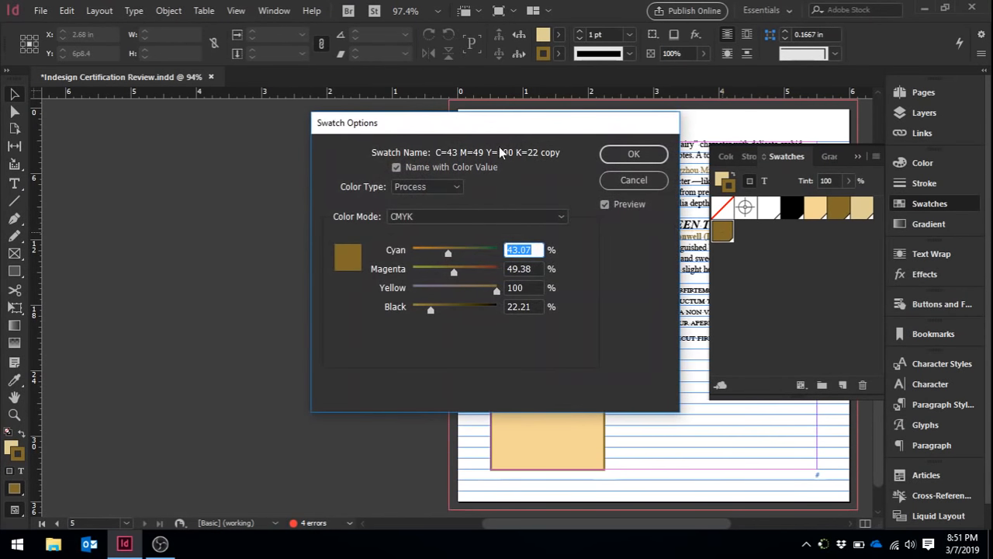
click(633, 183)
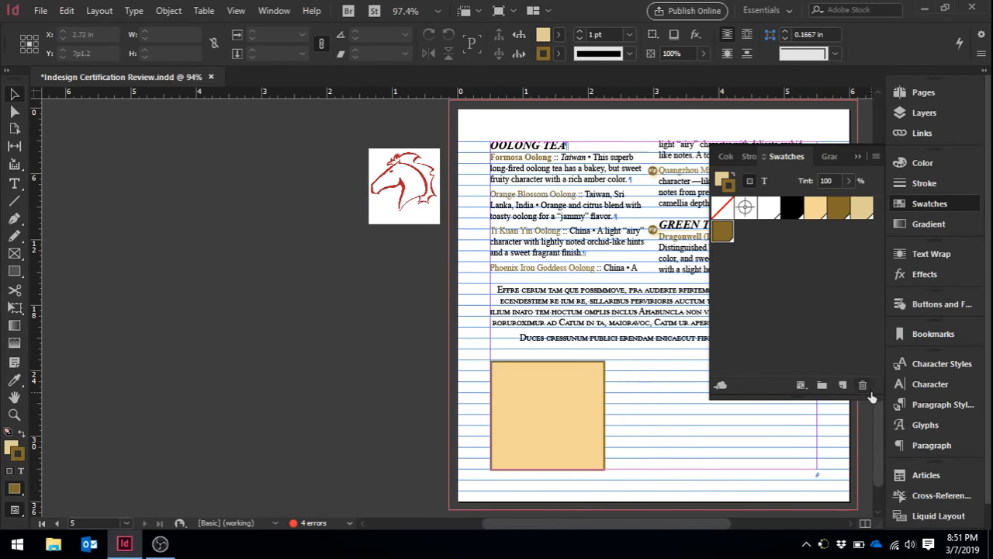
Add a new CMYK process color swatch based on the current brown, with yellow set to 17%
click(875, 154)
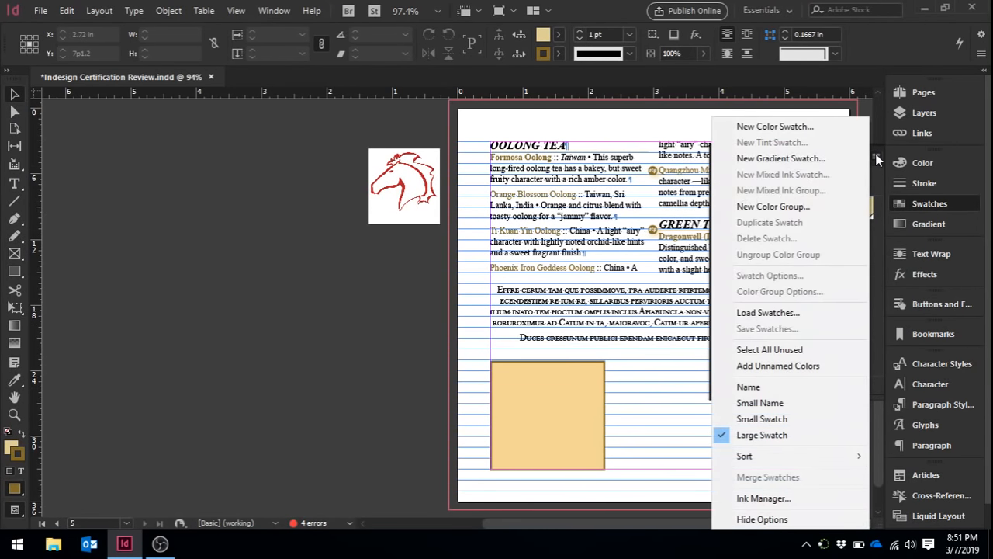
click(772, 126)
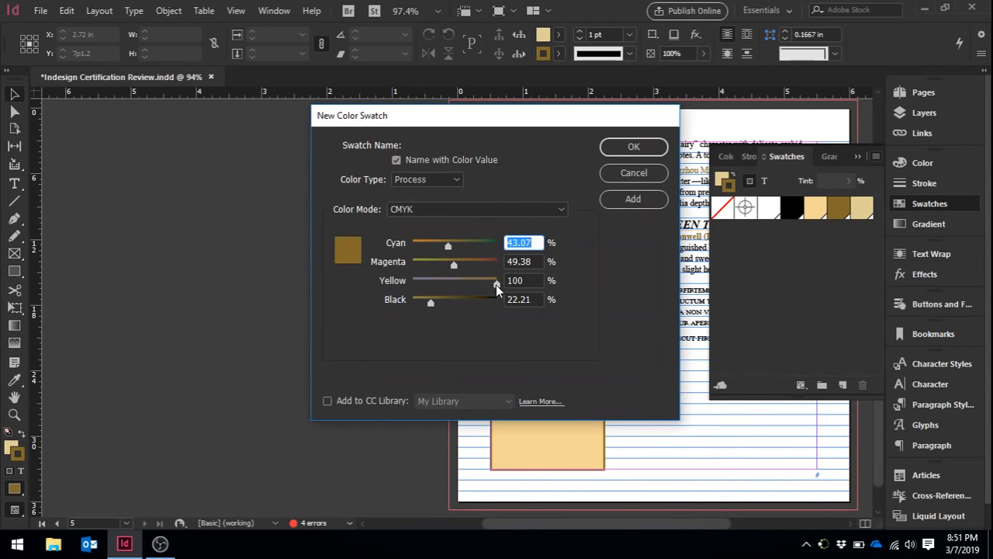
drag(496, 285, 428, 277)
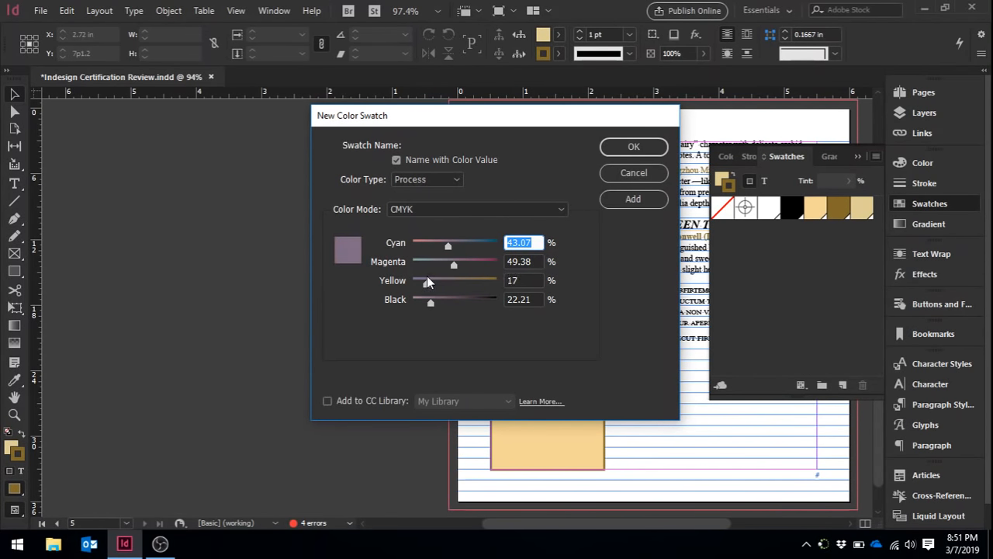
click(627, 205)
click(635, 148)
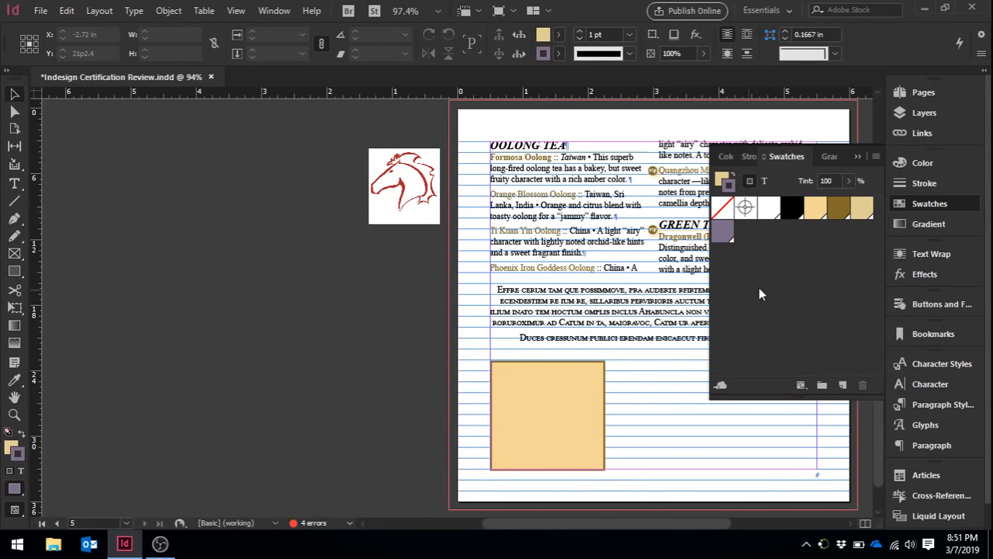
click(859, 158)
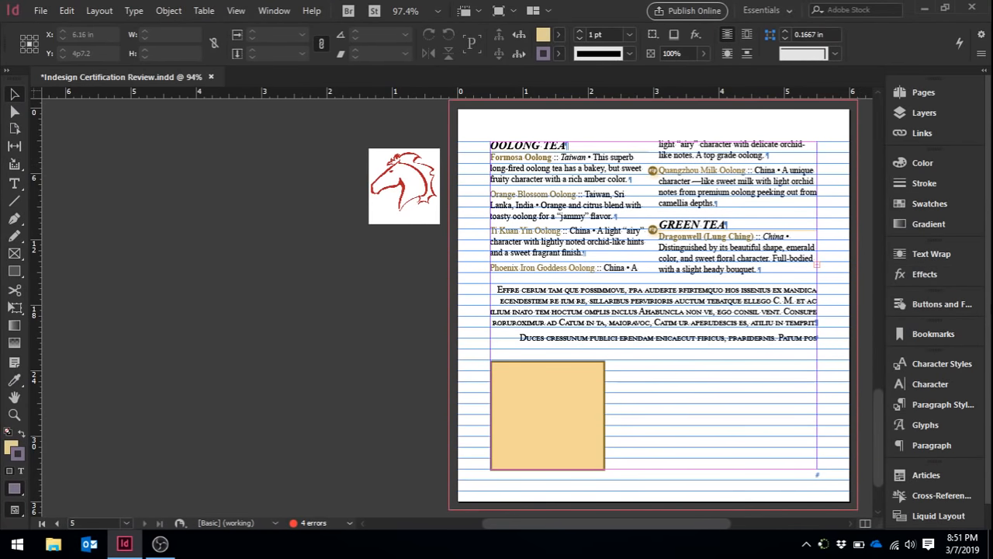
Open CC Libraries and browse My Library down to its saved graphics
scroll(989, 305, down, 1)
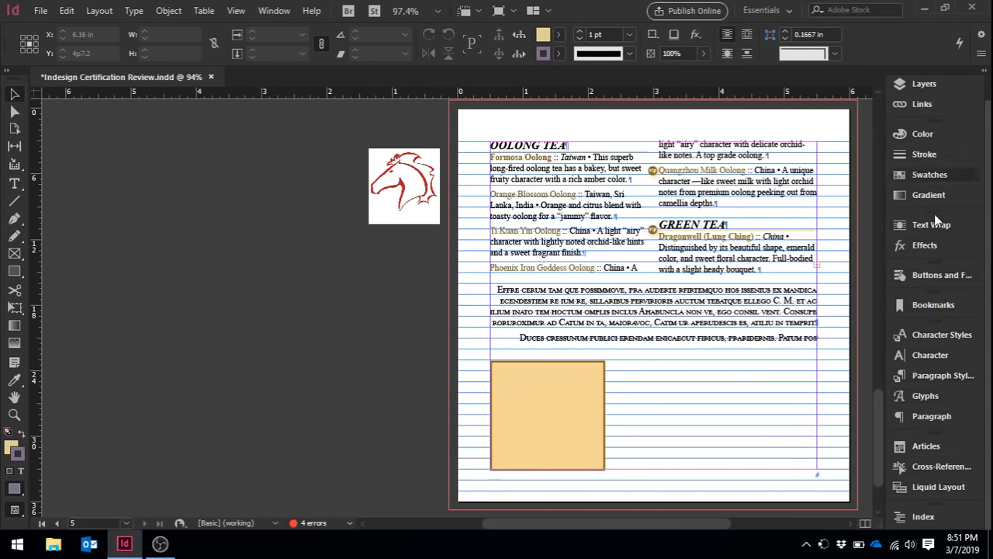
click(277, 11)
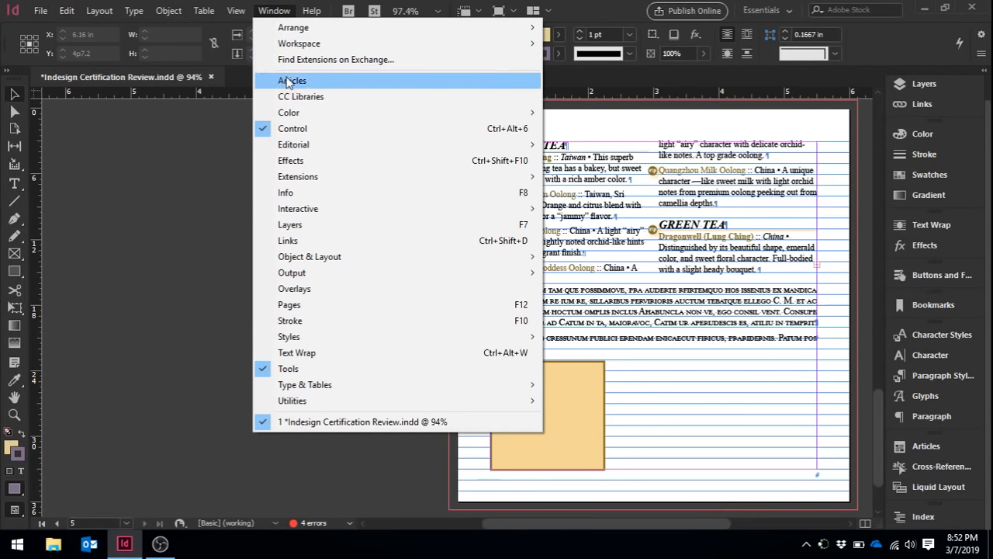
click(327, 96)
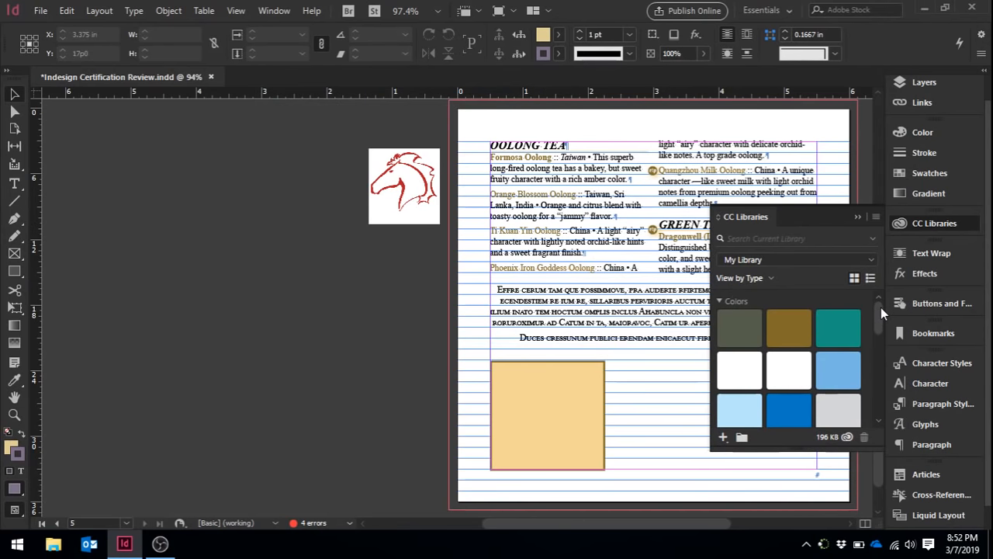
drag(881, 307, 881, 351)
drag(879, 392, 880, 401)
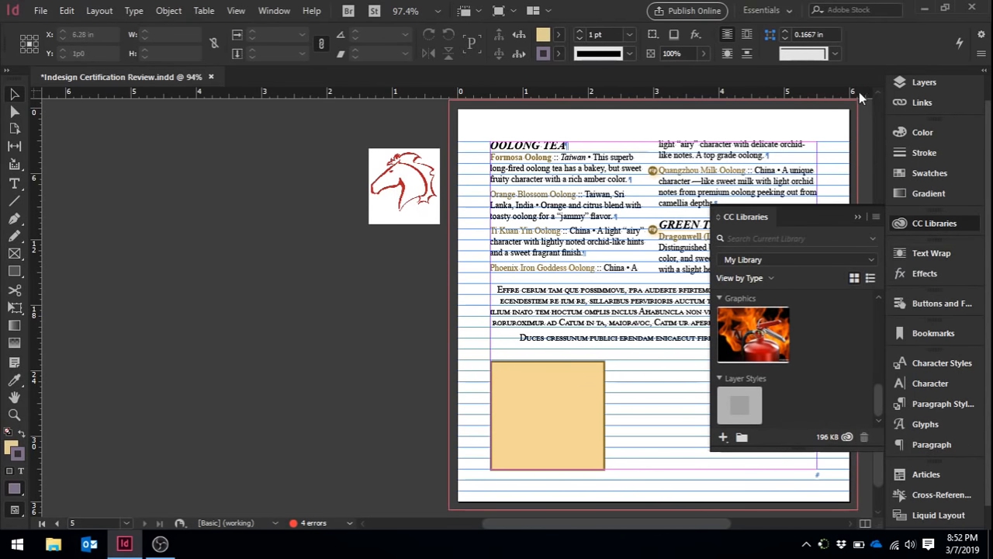
Place the fire extinguisher graphic from My Library at full size below the Black Tea listings on page 3
scroll(876, 90, up, 10)
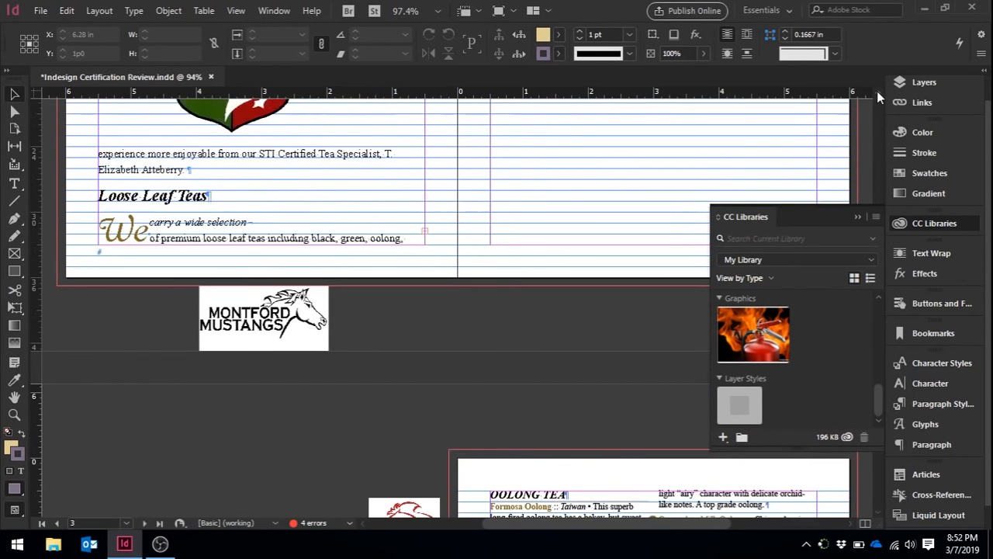
scroll(877, 91, up, 5)
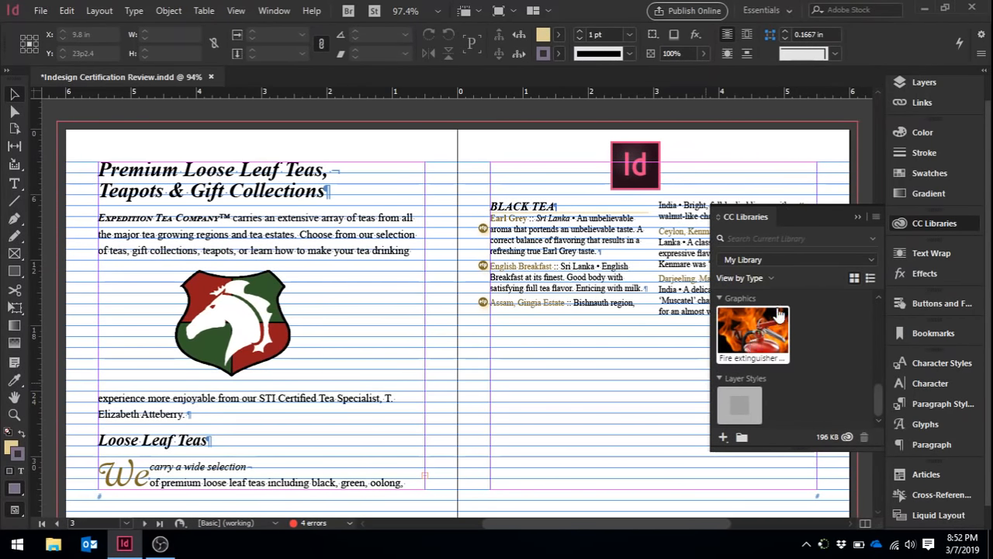
drag(737, 341, 609, 384)
click(574, 381)
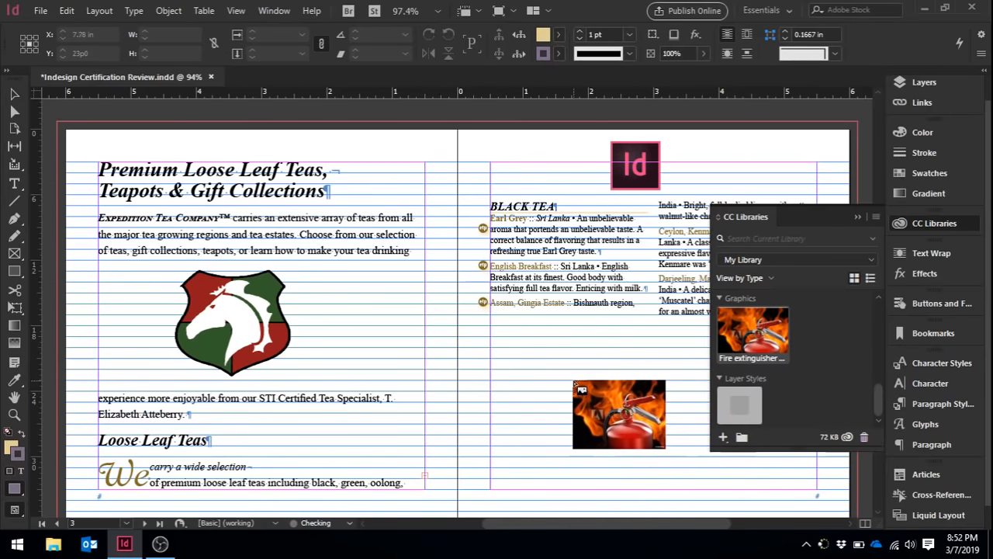
click(575, 381)
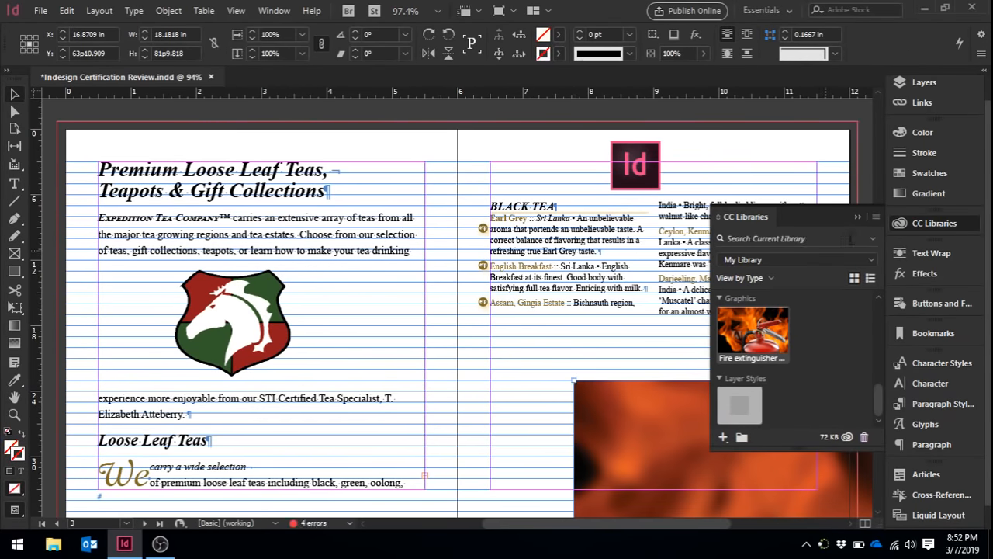
click(857, 217)
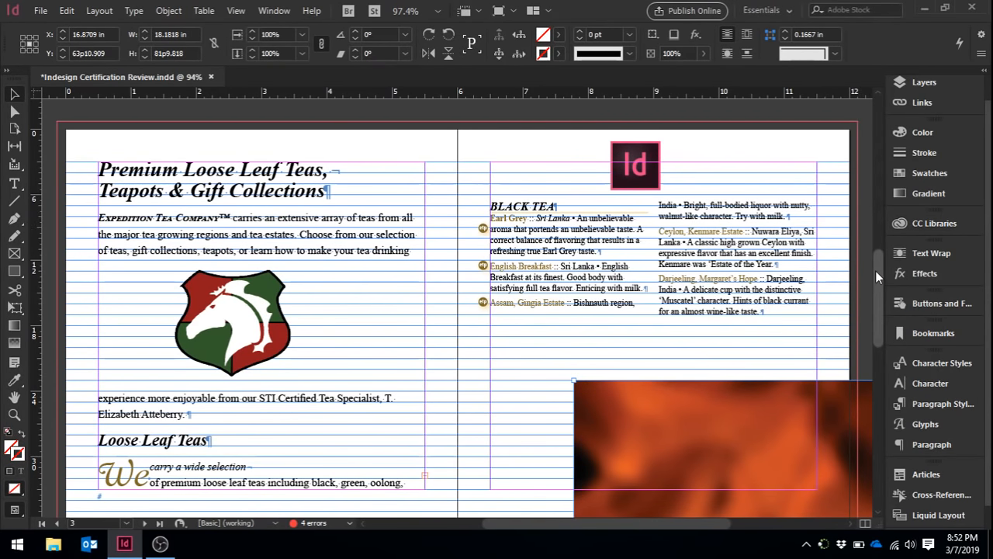
Scale the placed fire extinguisher image to 75%
mouse_move(876, 272)
mouse_down()
mouse_move(886, 320)
mouse_move(878, 272)
mouse_up()
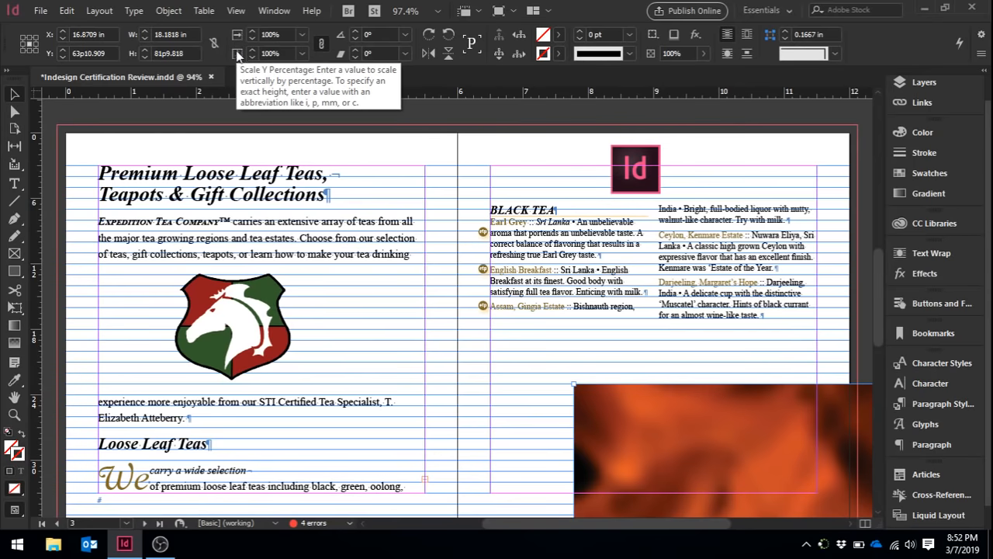
click(302, 34)
click(287, 159)
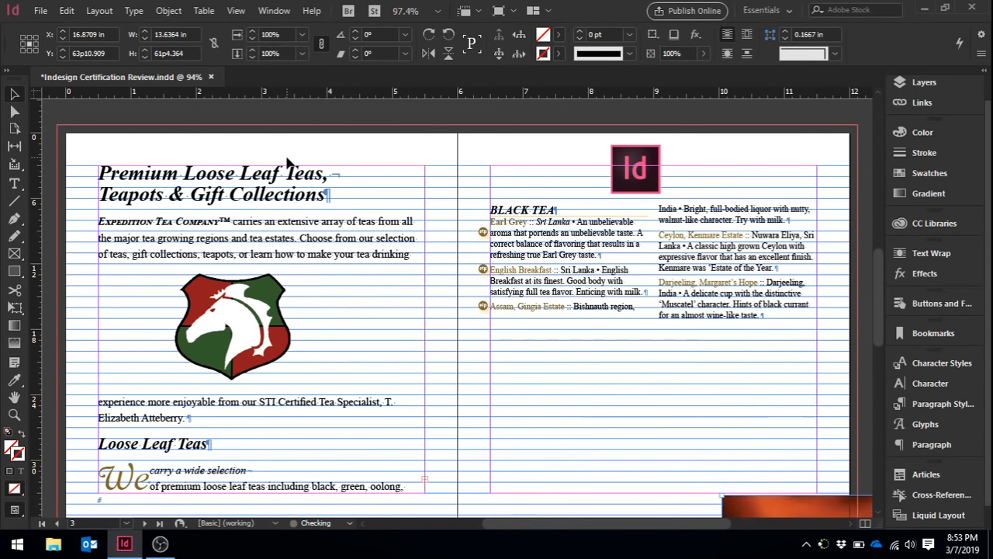
Try to scale the fire extinguisher image to 50% from its current position
click(304, 36)
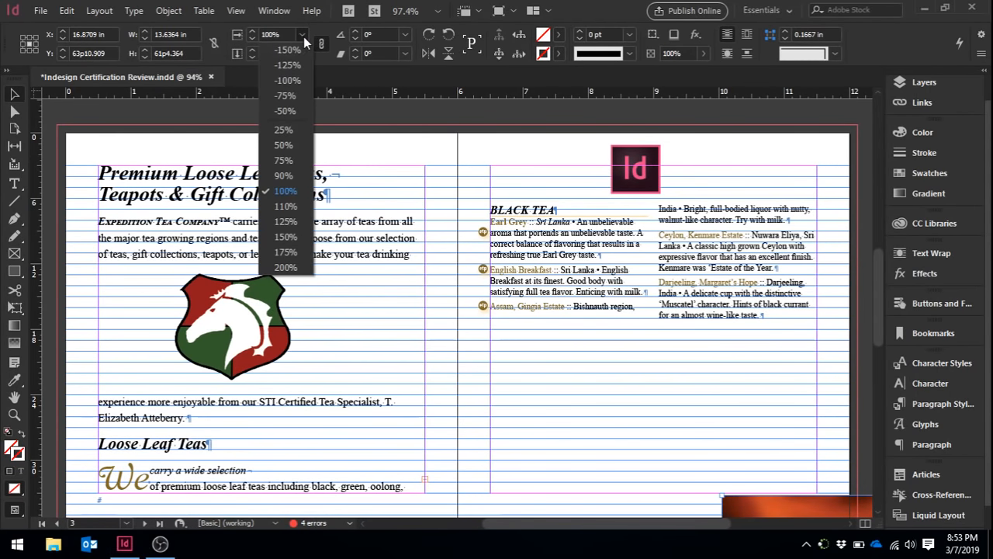
click(284, 145)
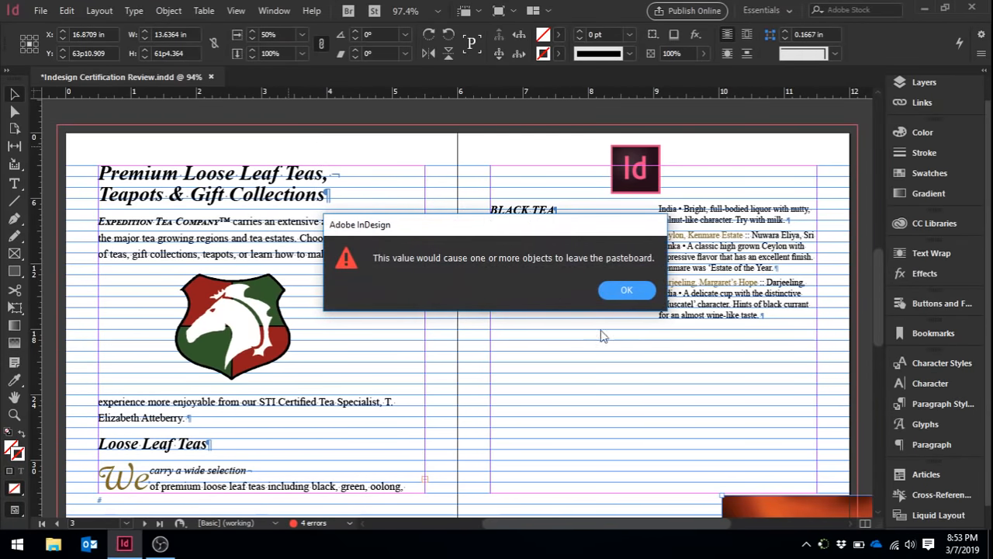
click(632, 296)
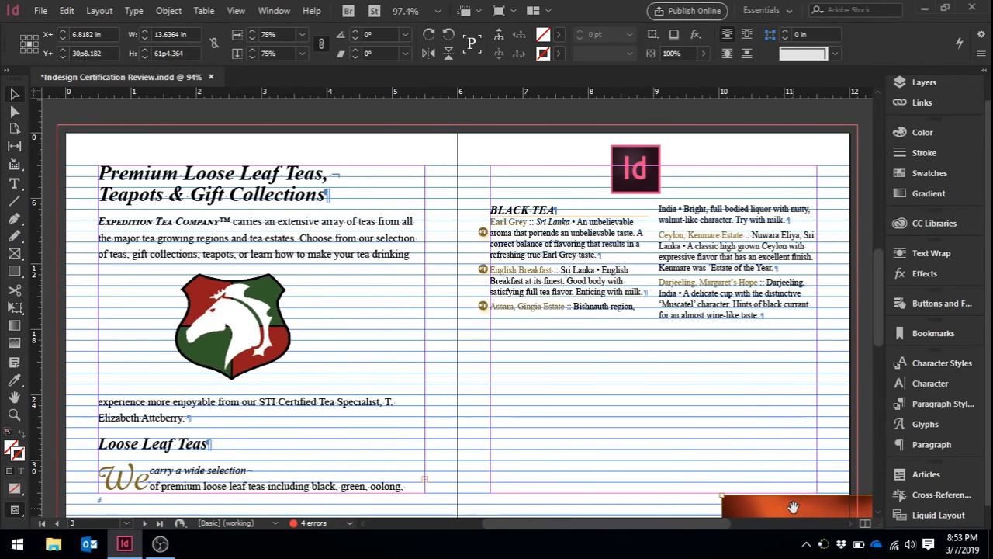
Move the fire extinguisher image up over the spread and scale it to 50%
click(748, 432)
drag(758, 507, 424, 210)
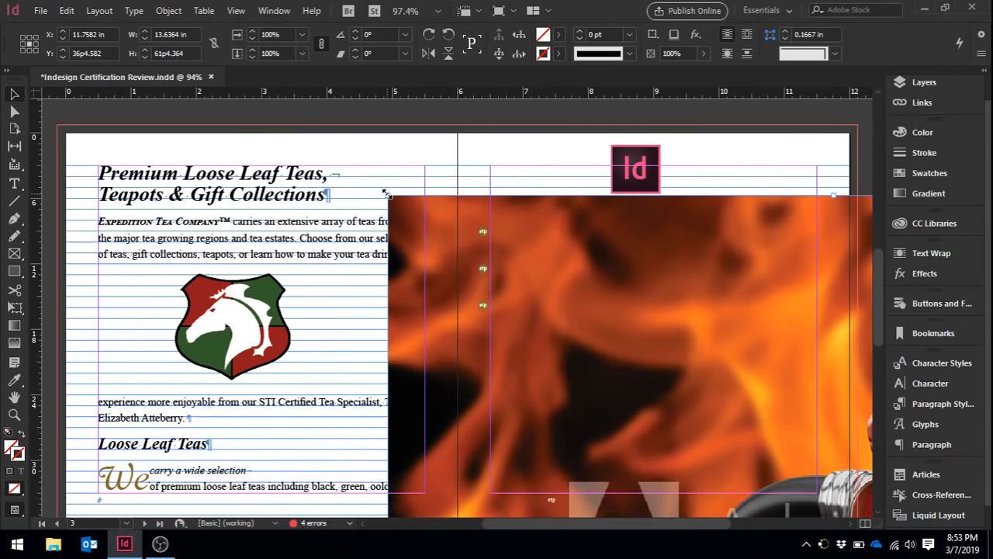
click(280, 33)
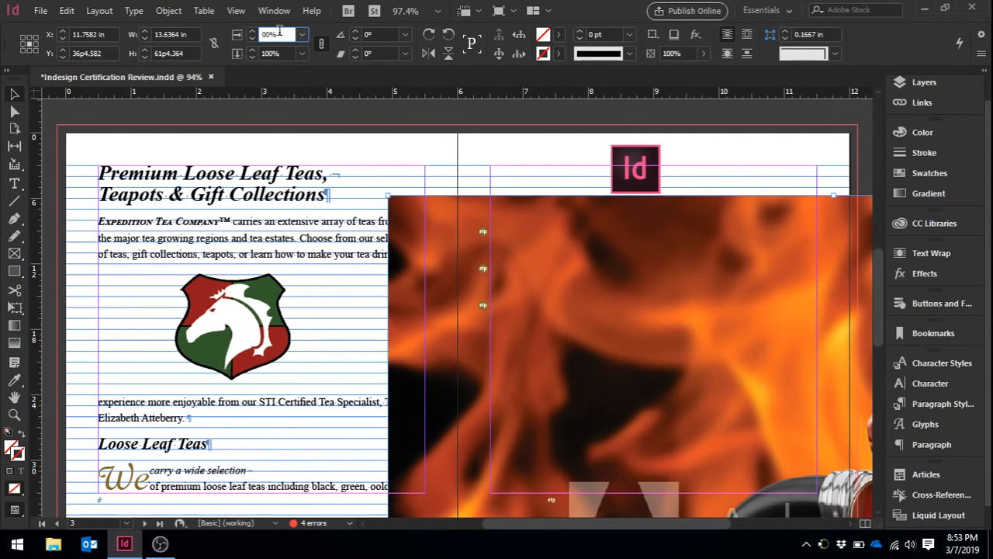
text(50)
key(Return)
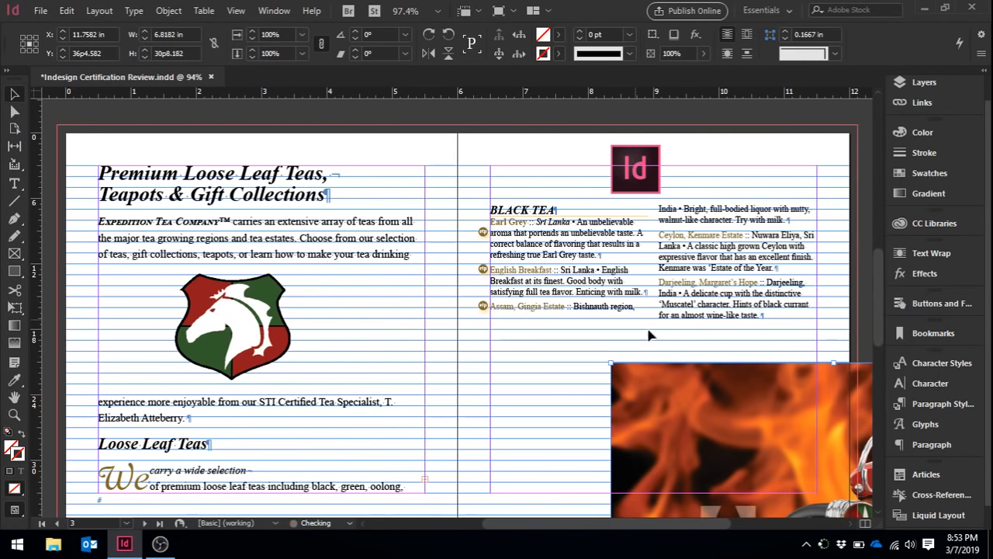
Move the image up beneath the Black Tea heading and scale it to 10%
drag(711, 399, 525, 291)
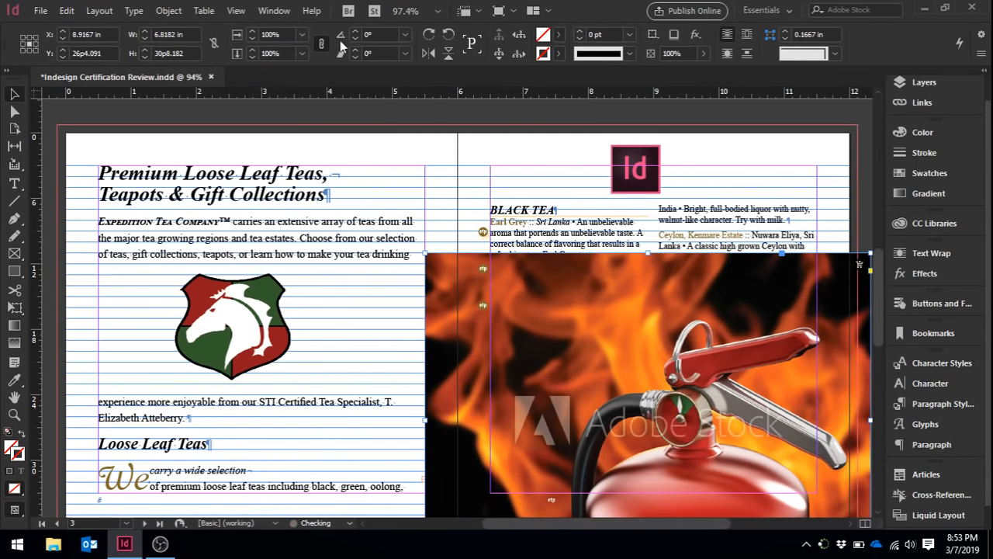
click(282, 32)
double_click(282, 32)
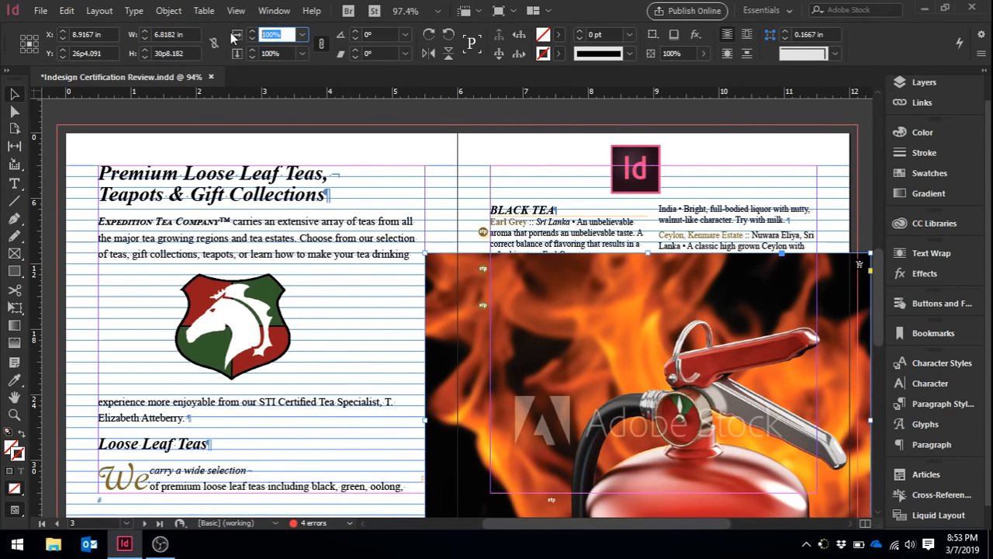
text(10)
key(Return)
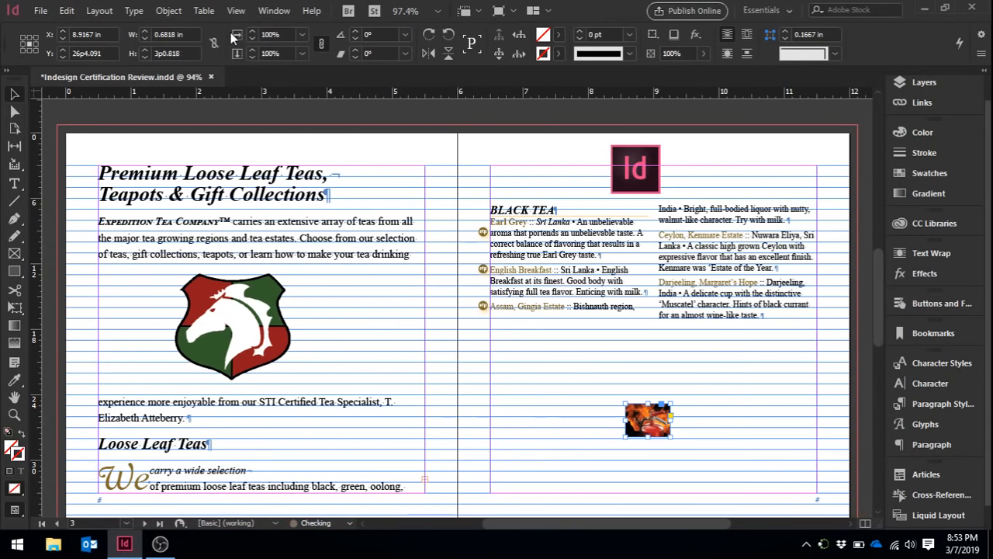
Reposition the small fire extinguisher image at page 3's bottom margin, at about X 9.08 in, and deselect it
drag(641, 415, 653, 471)
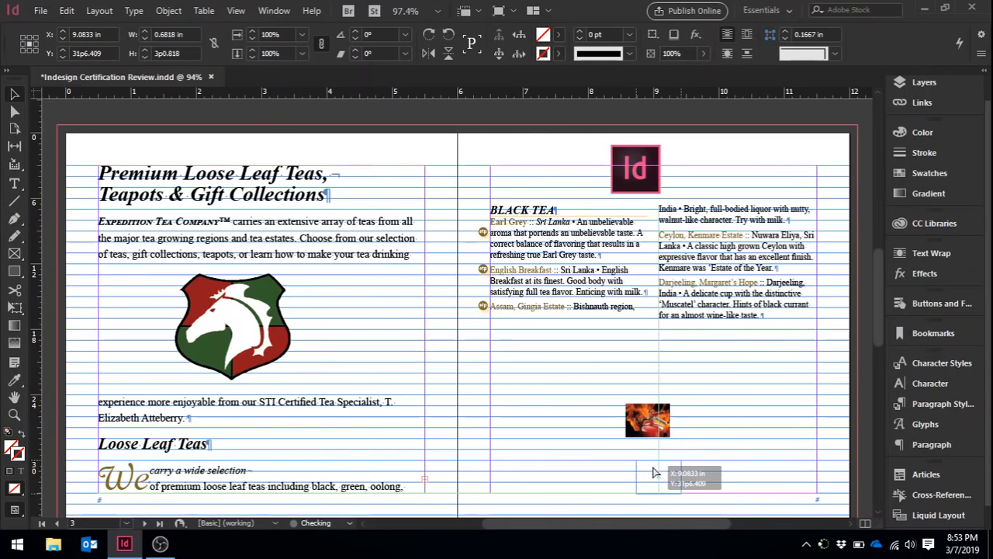
drag(653, 472, 653, 471)
click(743, 482)
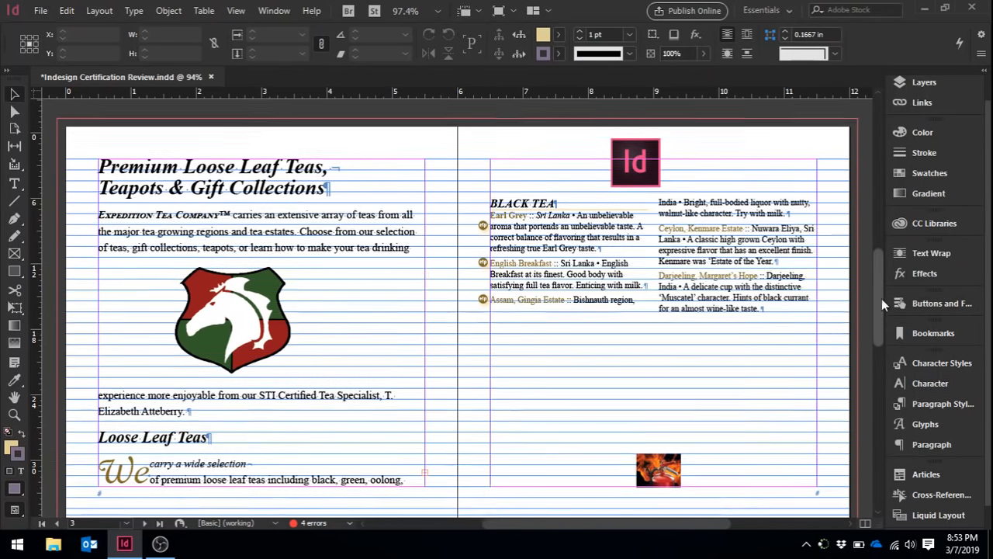
Fill the square on page 5 with the C=43 M=49 Y=17 K=22 swatch
drag(881, 297, 904, 436)
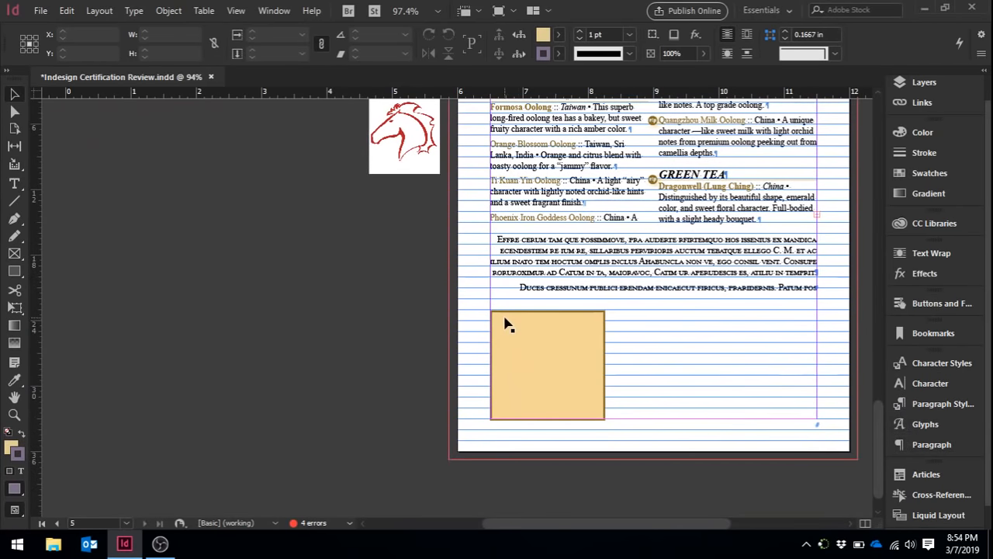
click(564, 363)
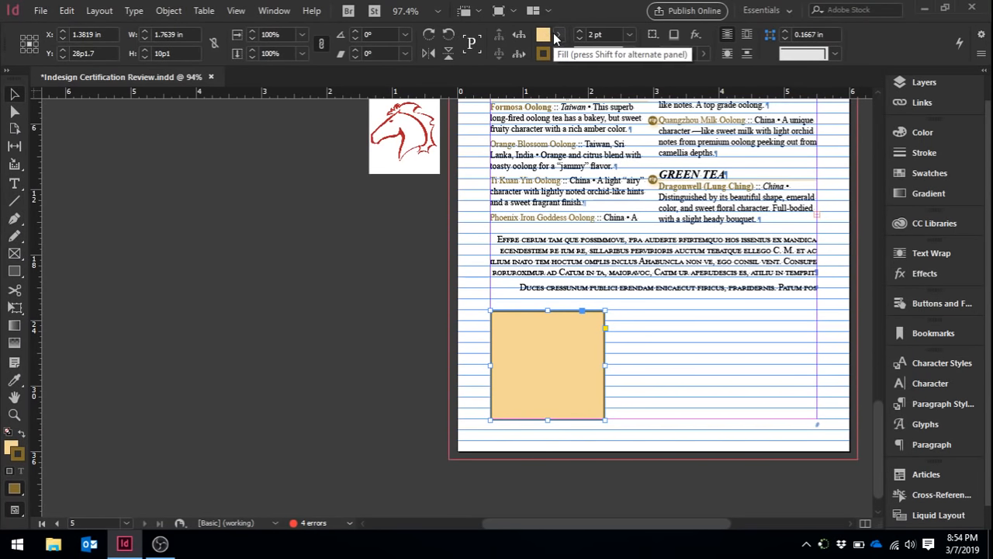
click(555, 35)
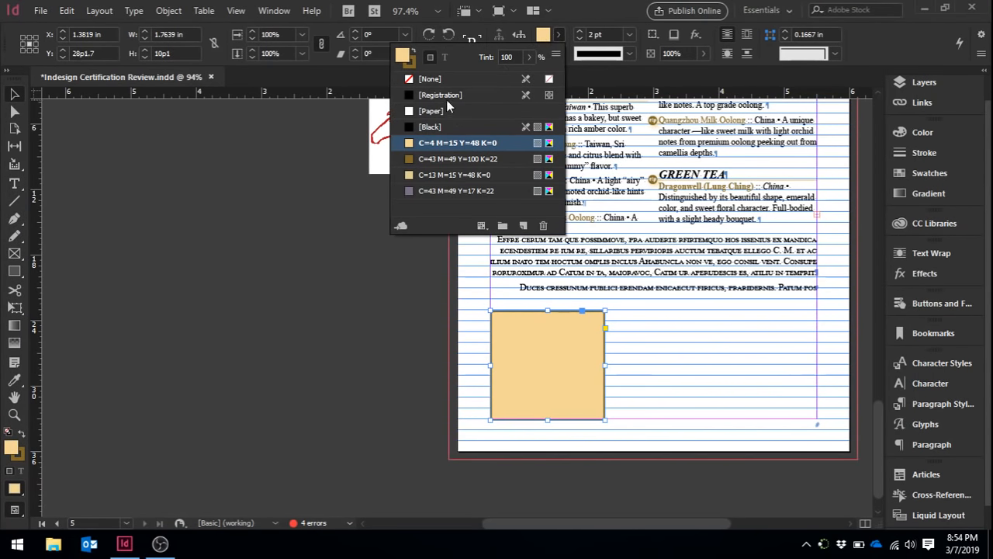
click(454, 190)
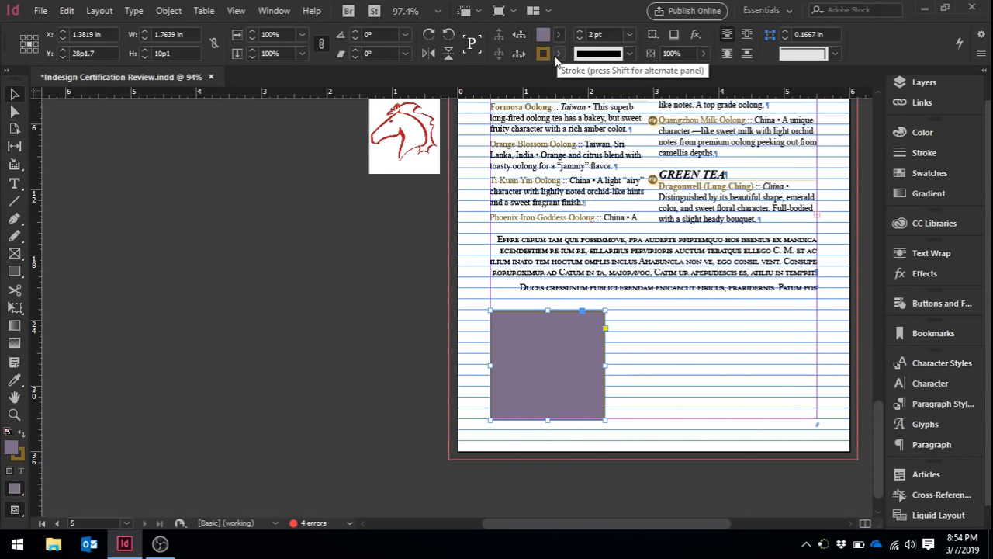
Set the square's stroke color to [Black]
click(558, 54)
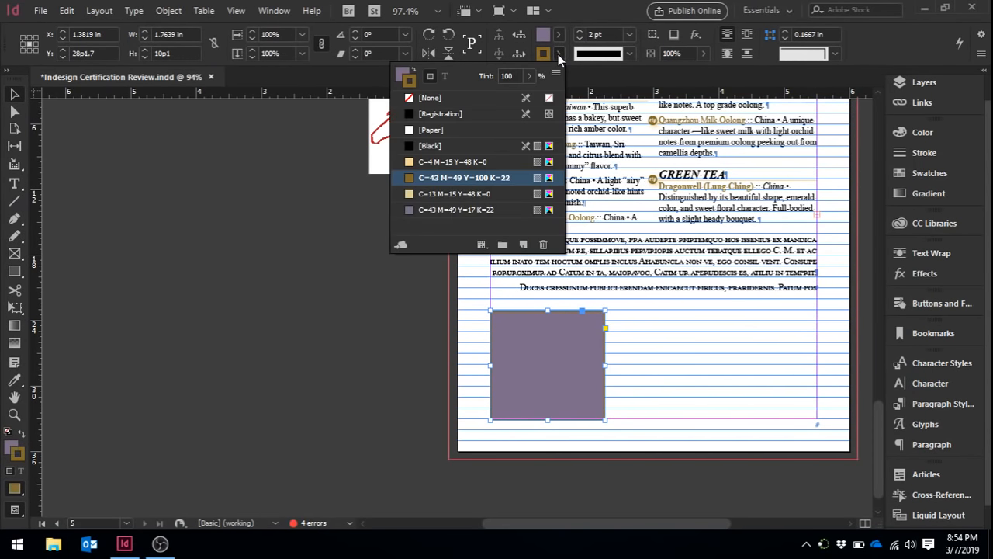
click(432, 146)
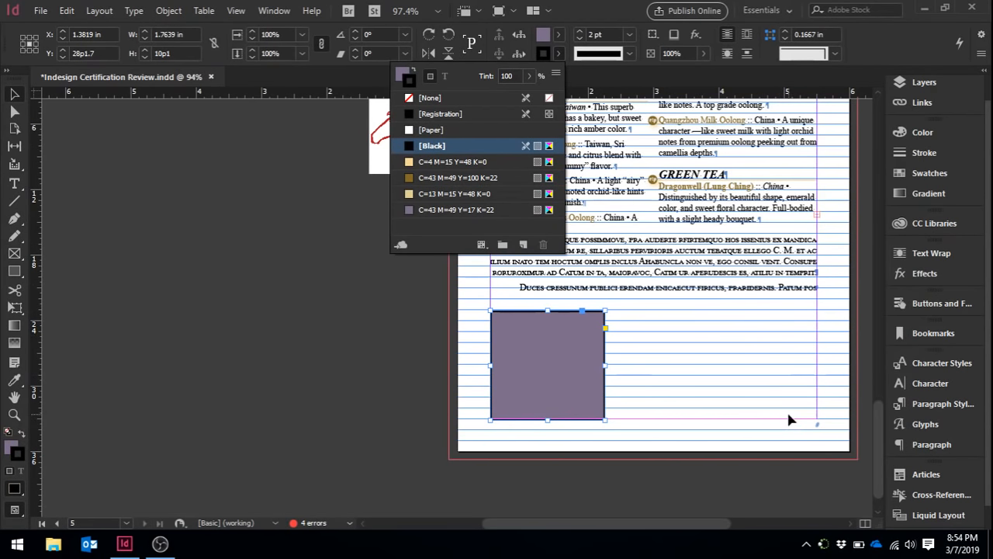
click(578, 365)
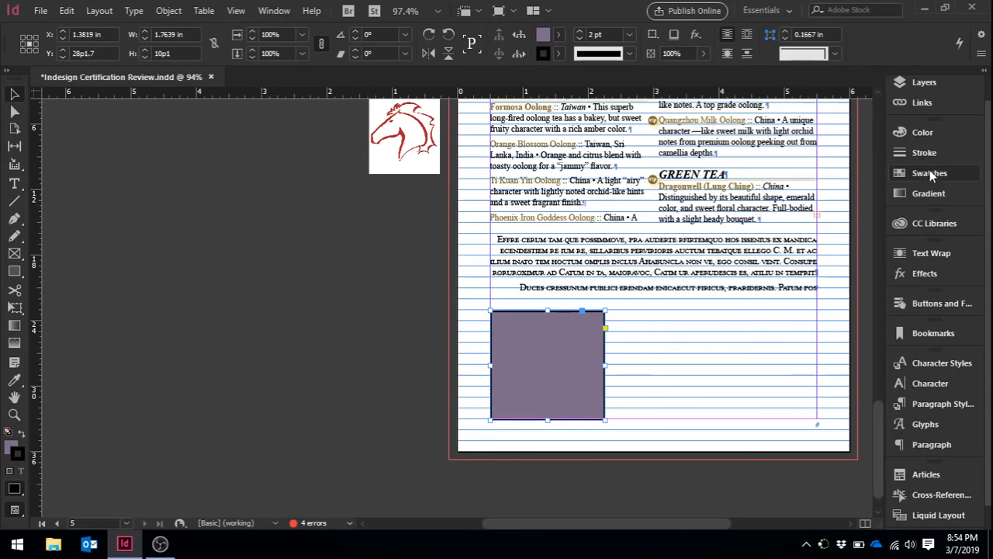
Examine the square's fill and stroke colors in Swatches, comparing them with the defaults when nothing is selected
click(929, 172)
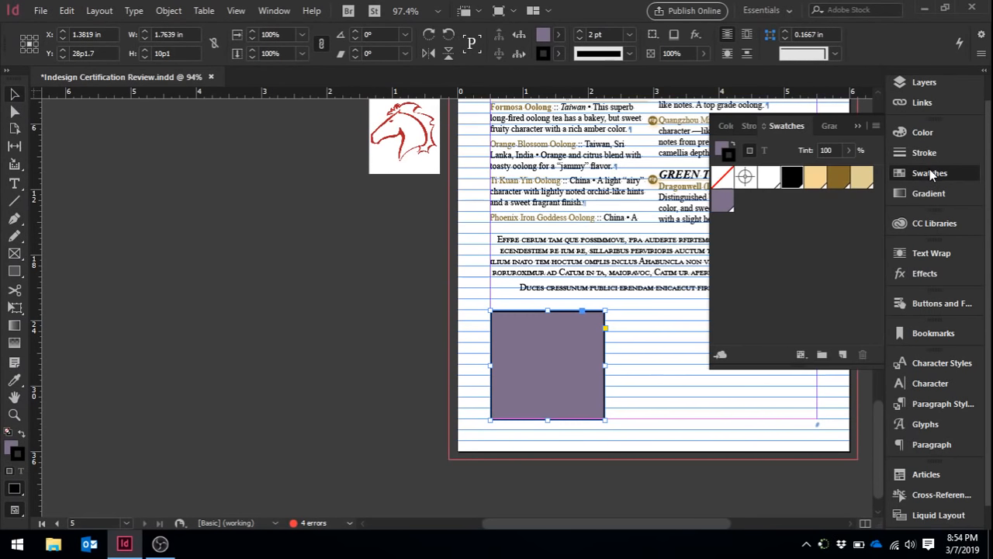
click(723, 147)
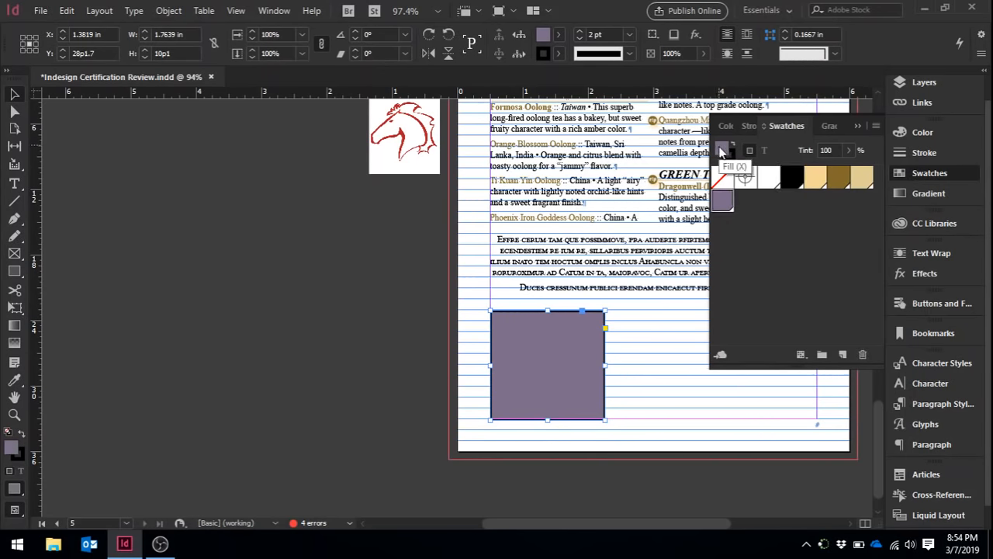
click(733, 152)
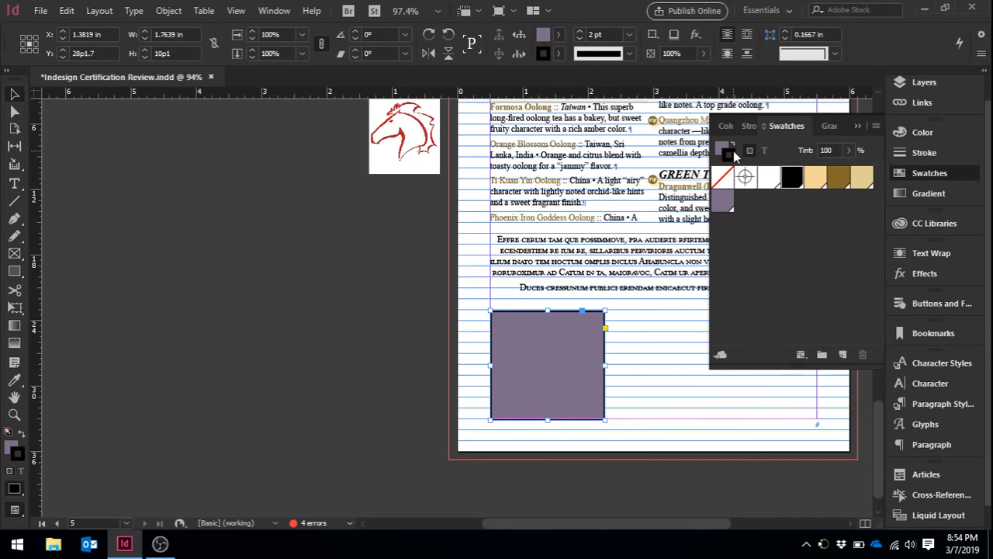
click(370, 323)
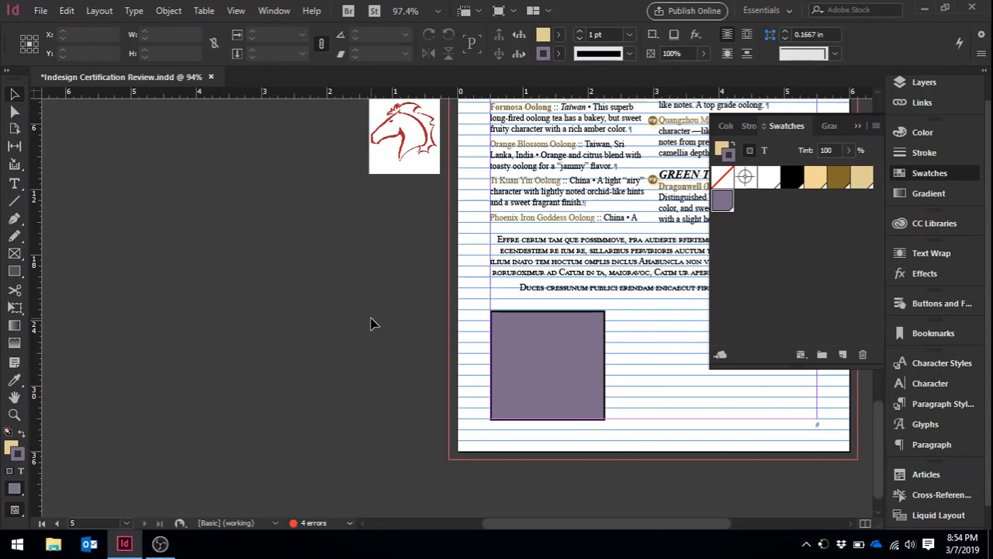
click(562, 362)
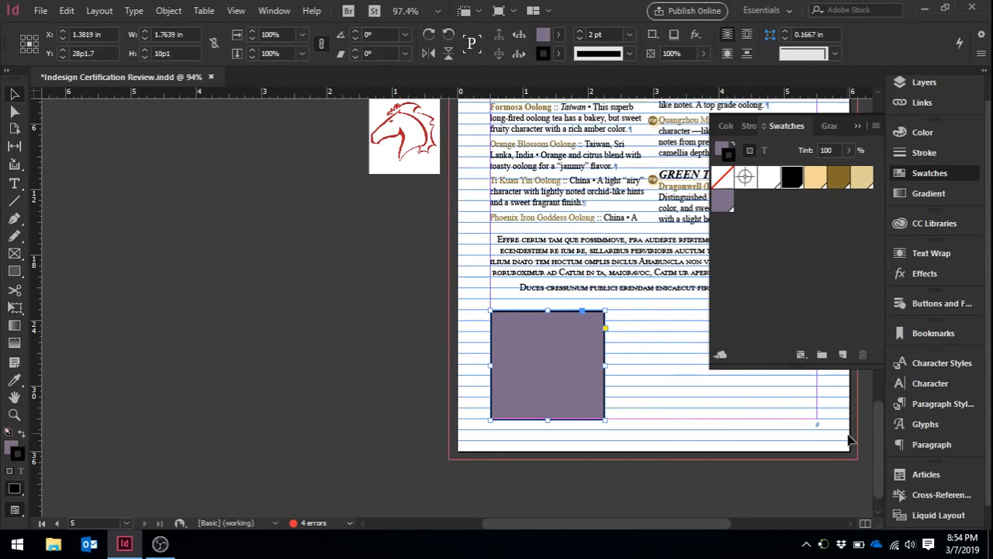
mouse_move(877, 436)
mouse_down()
mouse_move(871, 271)
mouse_move(885, 432)
mouse_move(884, 422)
mouse_up()
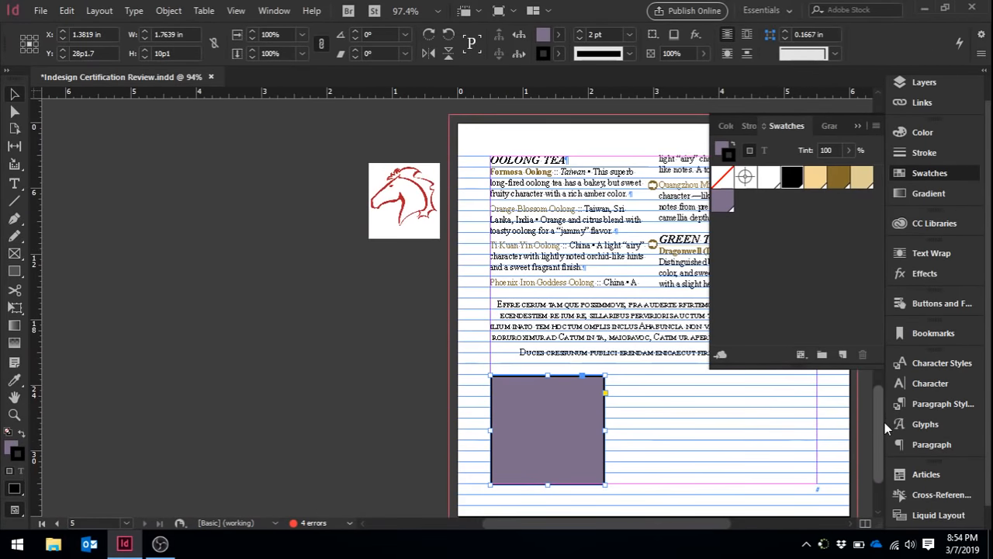
Lower the opacity of the purple square on page 5 to 77%
click(856, 126)
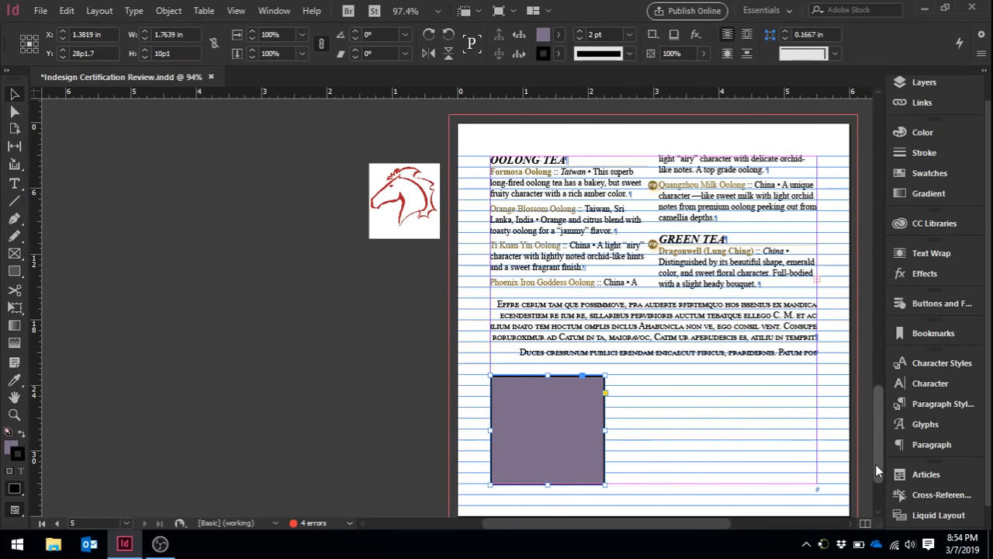
scroll(876, 465, down, 1)
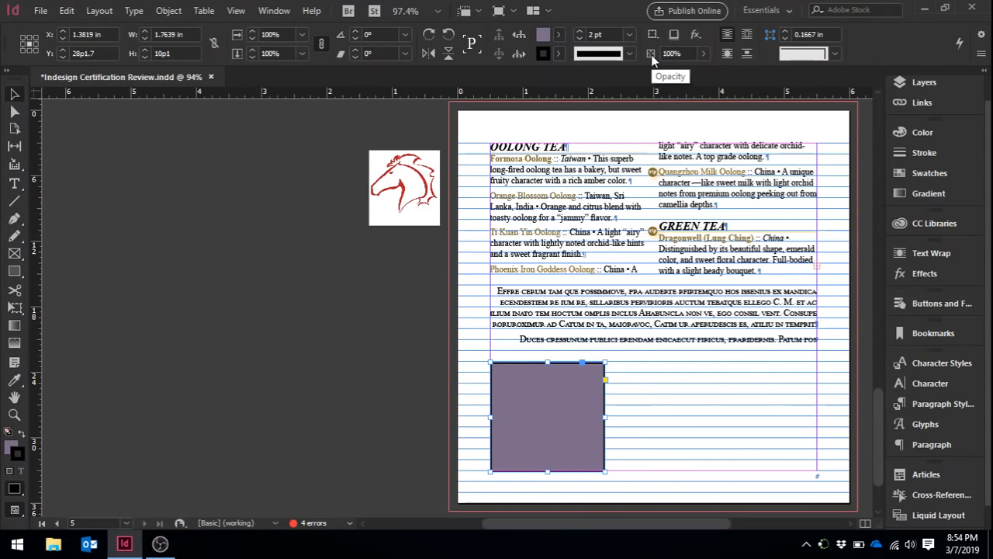
click(703, 53)
mouse_move(704, 76)
mouse_down()
mouse_move(645, 74)
mouse_move(686, 73)
mouse_up()
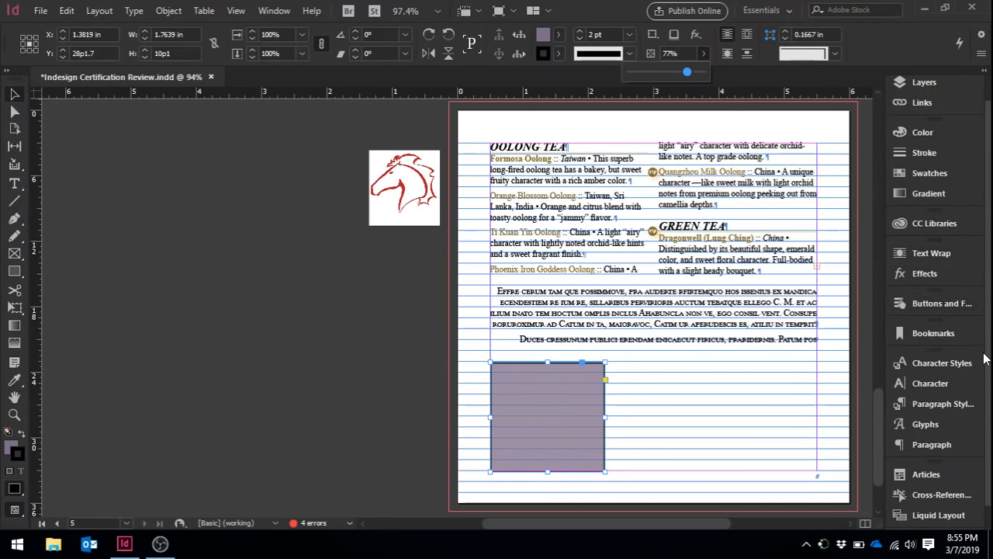
Set the purple square's object-level opacity to 82% in Effects
click(932, 280)
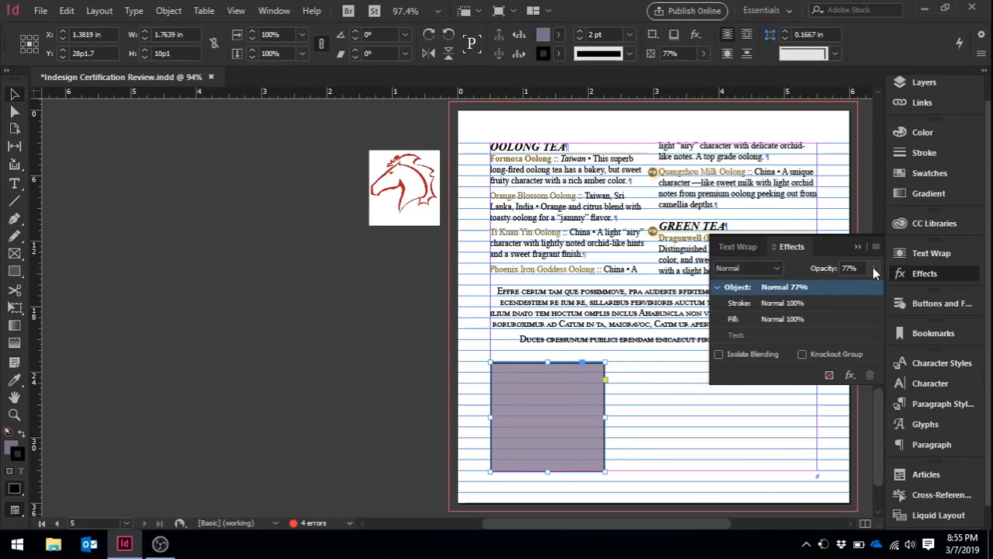
click(873, 267)
mouse_move(856, 288)
mouse_down()
mouse_move(868, 288)
mouse_move(842, 288)
mouse_move(861, 287)
mouse_up()
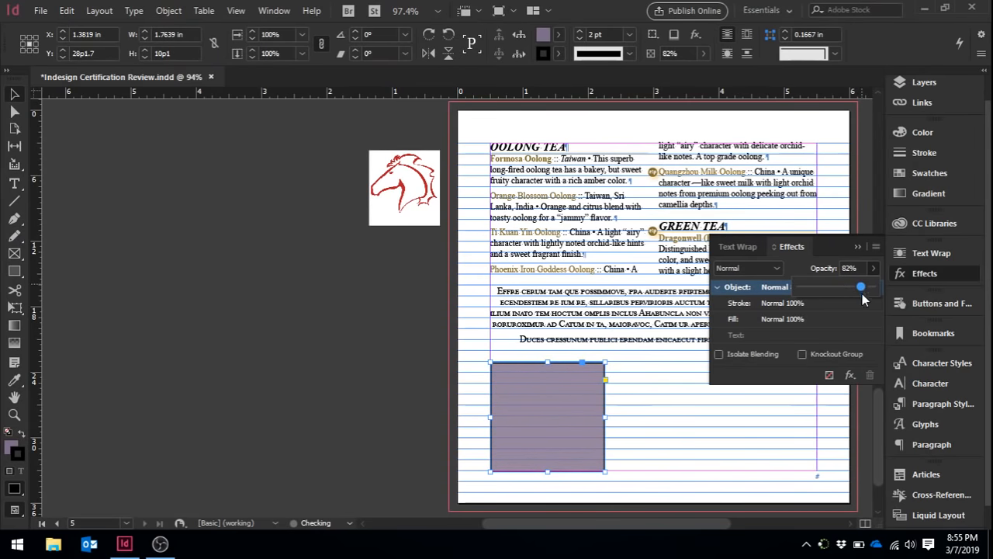
click(850, 375)
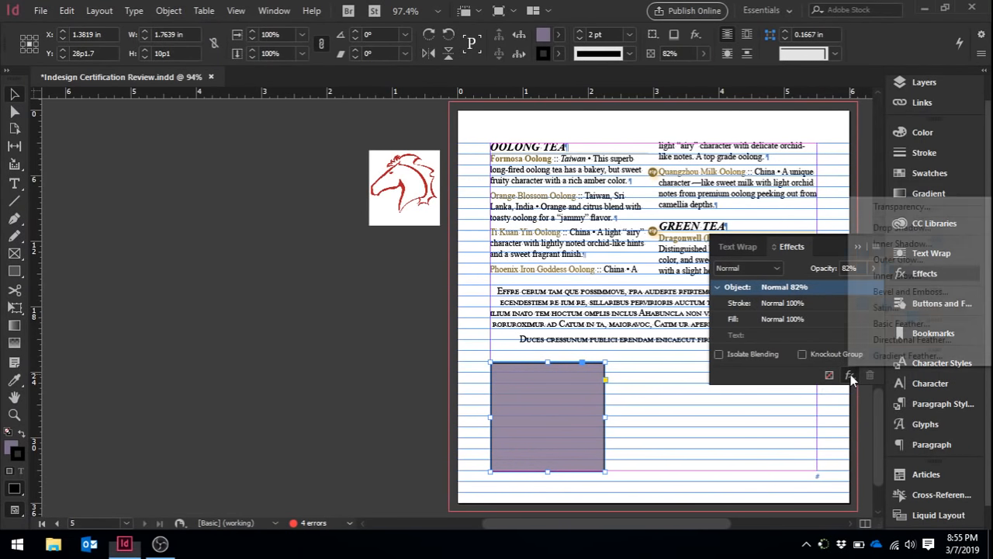
click(934, 208)
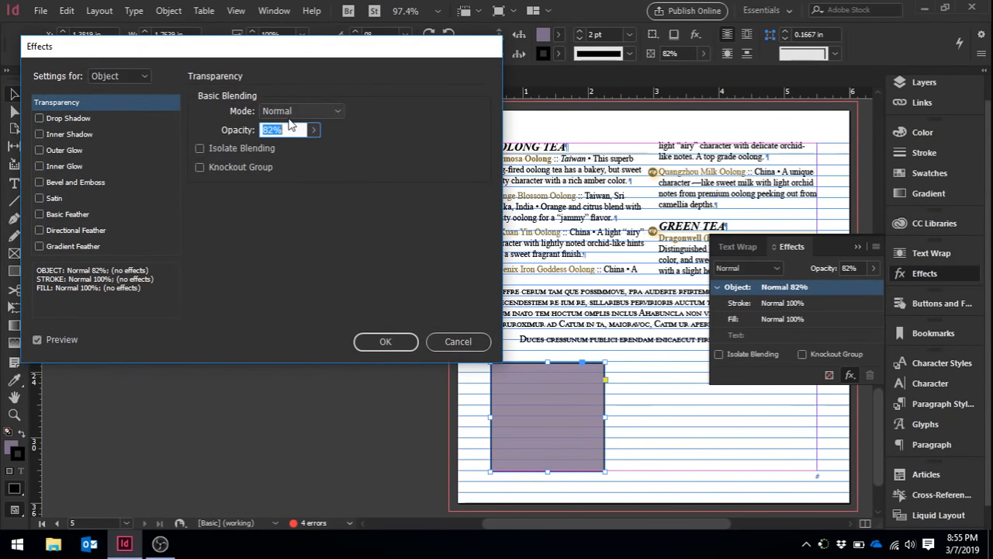
click(312, 132)
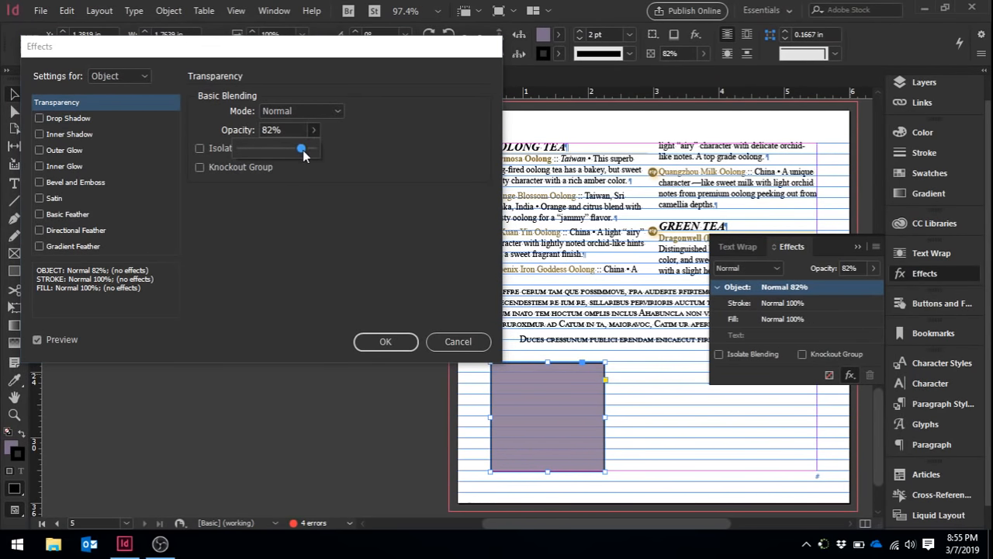
mouse_move(301, 148)
mouse_down()
mouse_move(259, 149)
mouse_move(304, 149)
mouse_up()
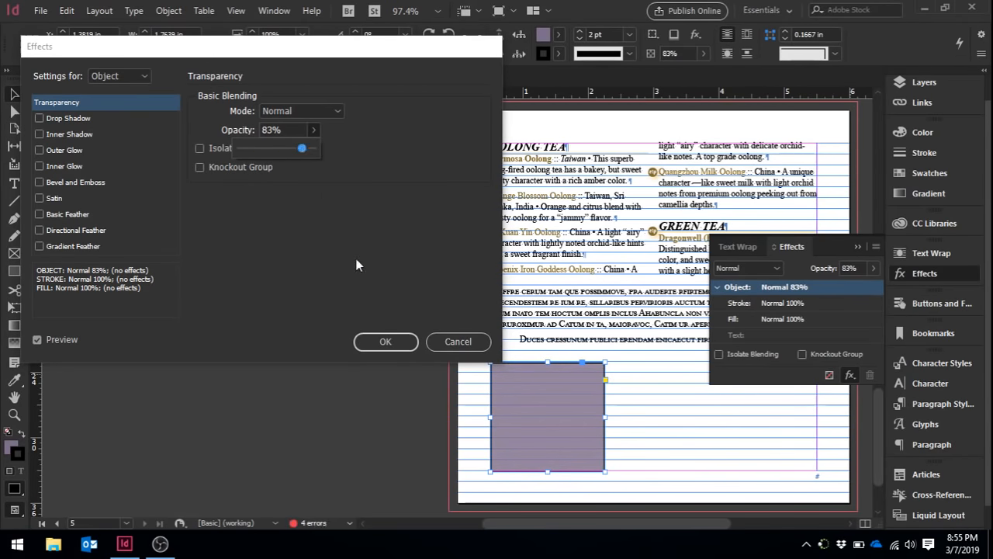
click(388, 343)
click(456, 341)
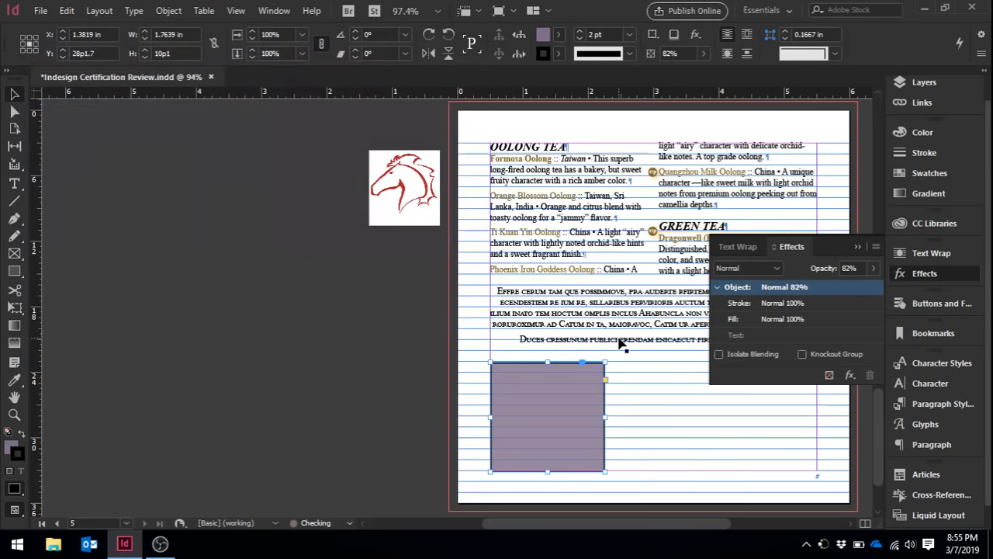
click(857, 247)
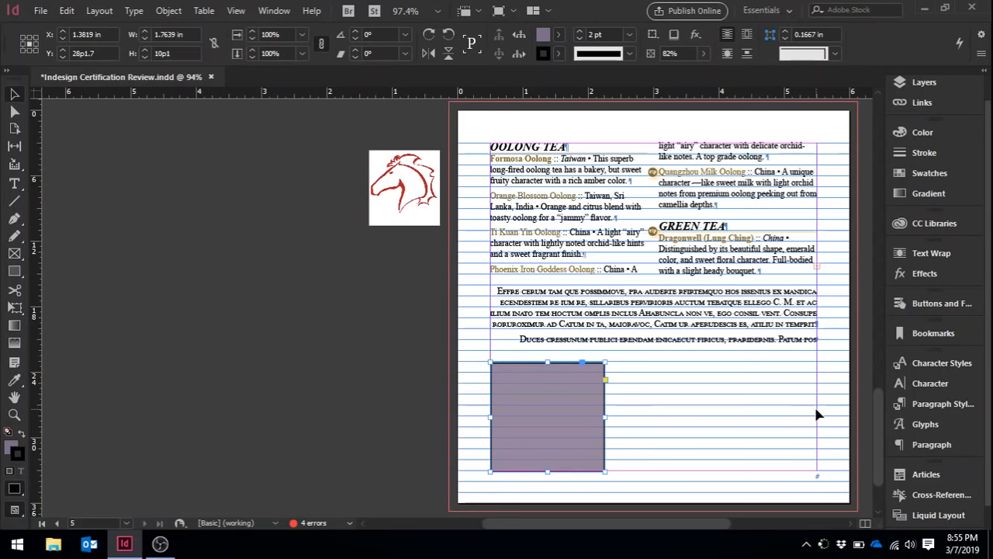
Deselect the square and set the document's bleed to 0 on all four sides in Document Setup
click(247, 367)
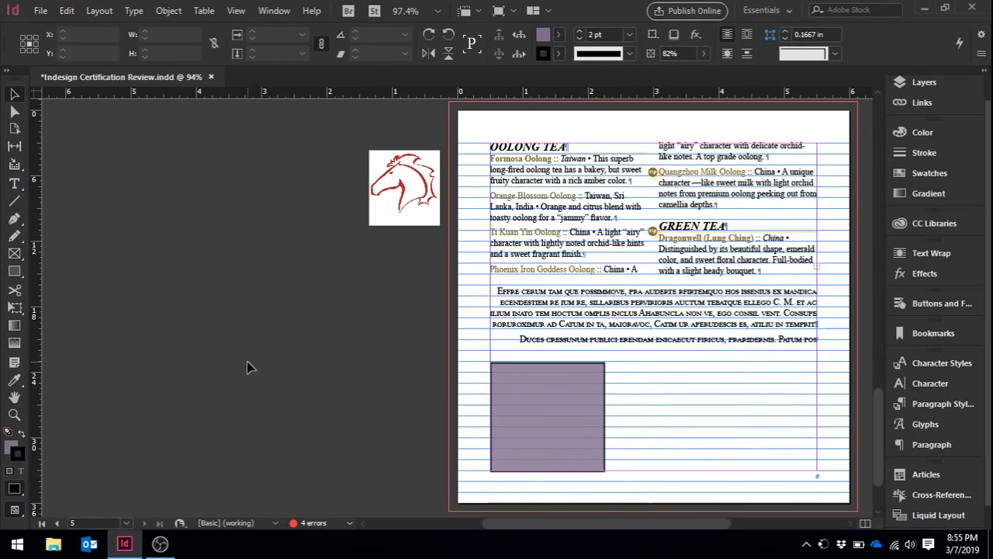
click(40, 11)
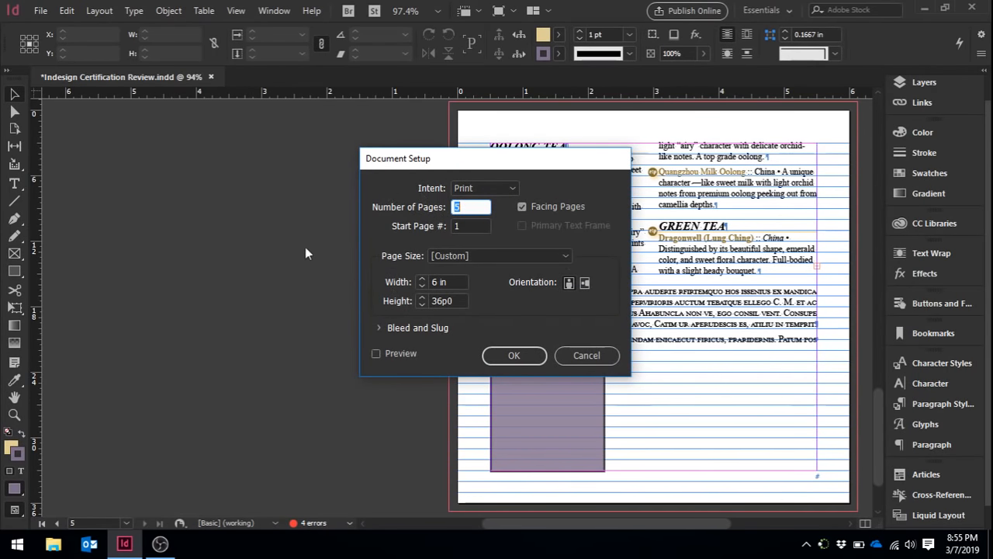
click(379, 329)
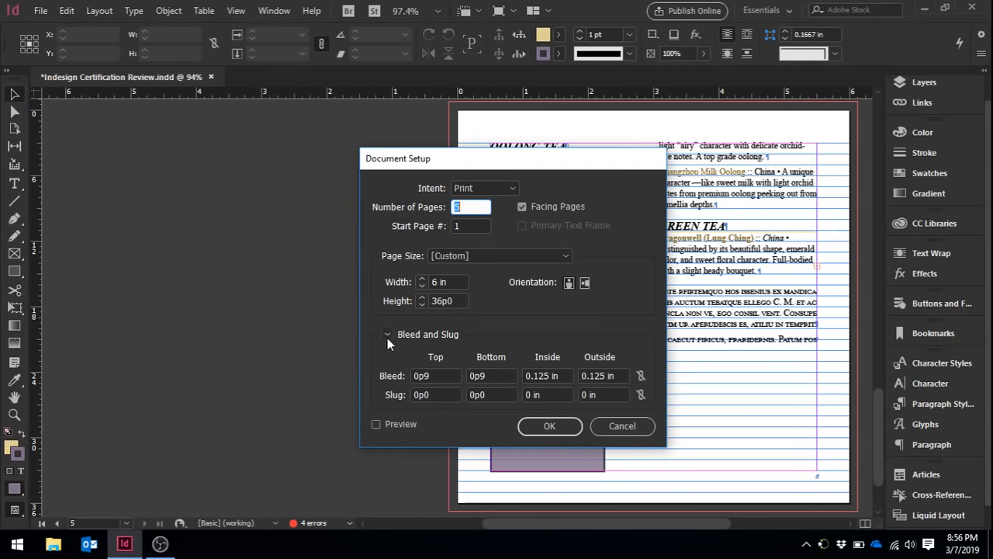
click(439, 375)
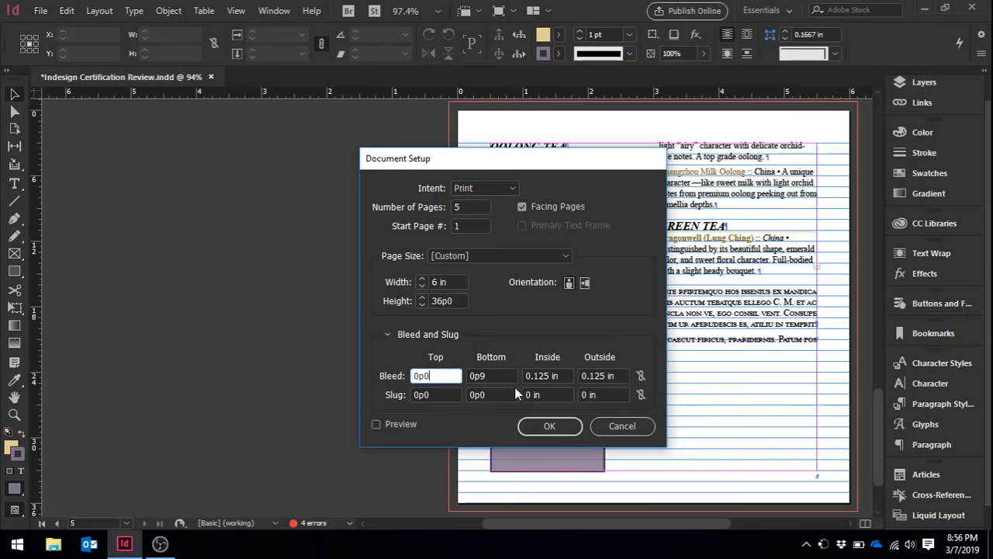
click(495, 375)
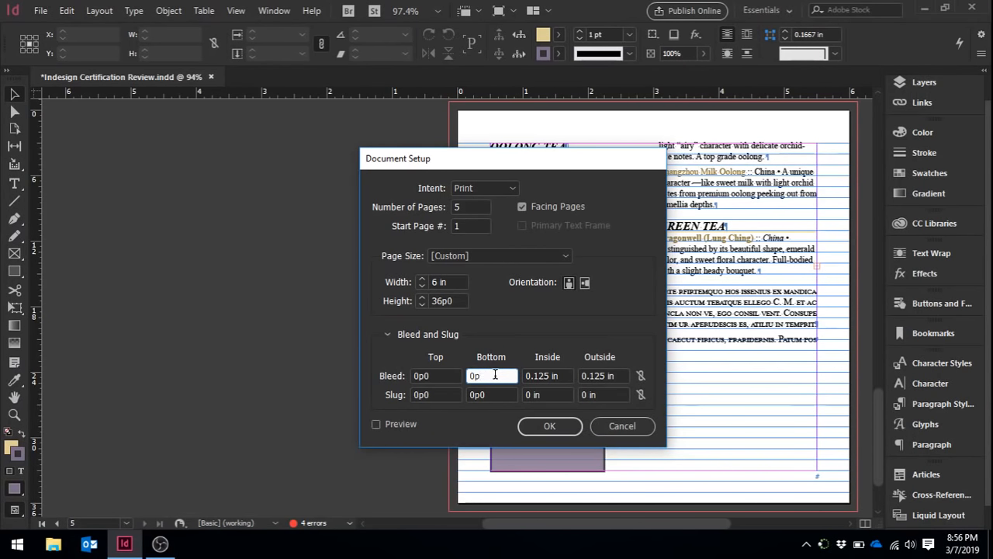
text(0)
click(641, 376)
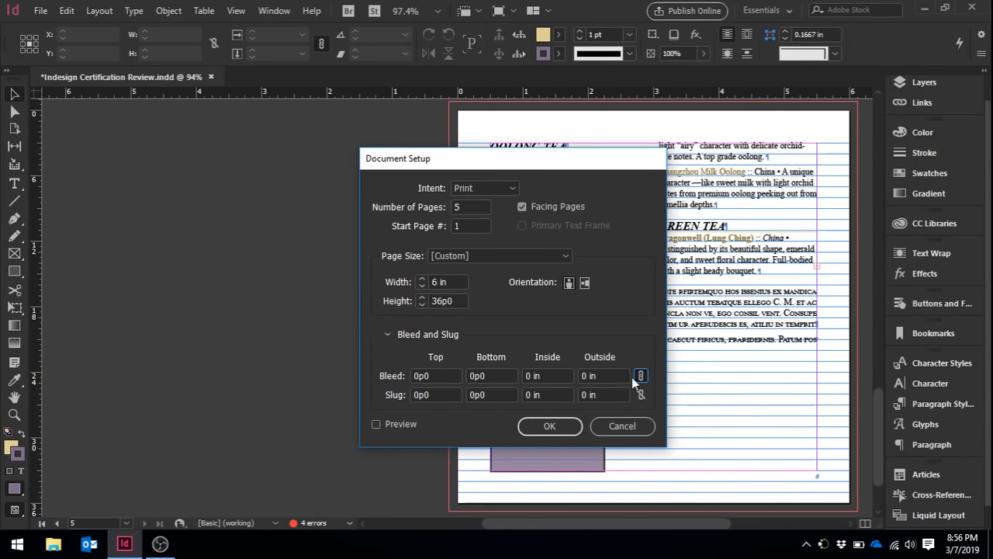
Unlink the bleed values, give only the inside edge a bleed, and apply the document setup with preview enabled
click(641, 376)
triple_click(542, 377)
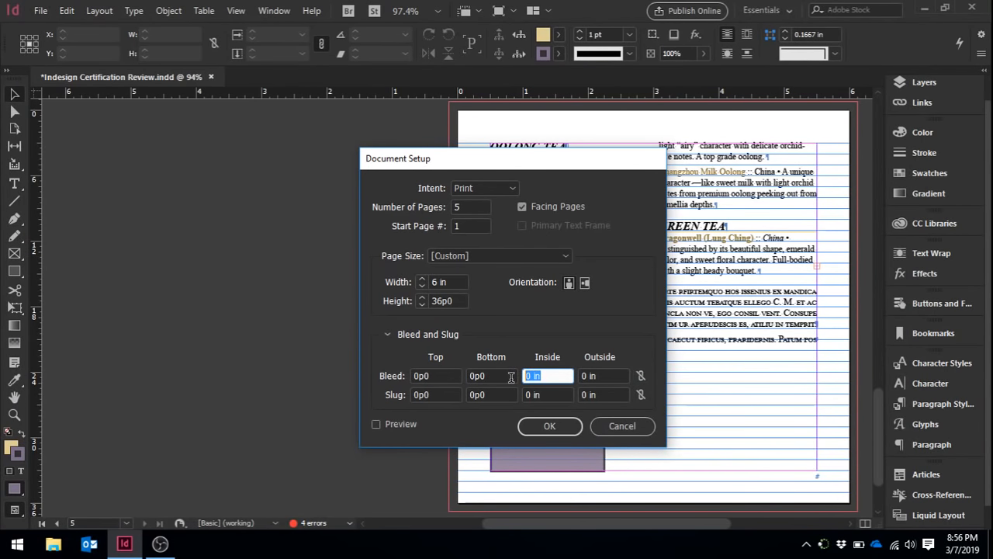
key(BackSpace)
click(376, 423)
click(543, 426)
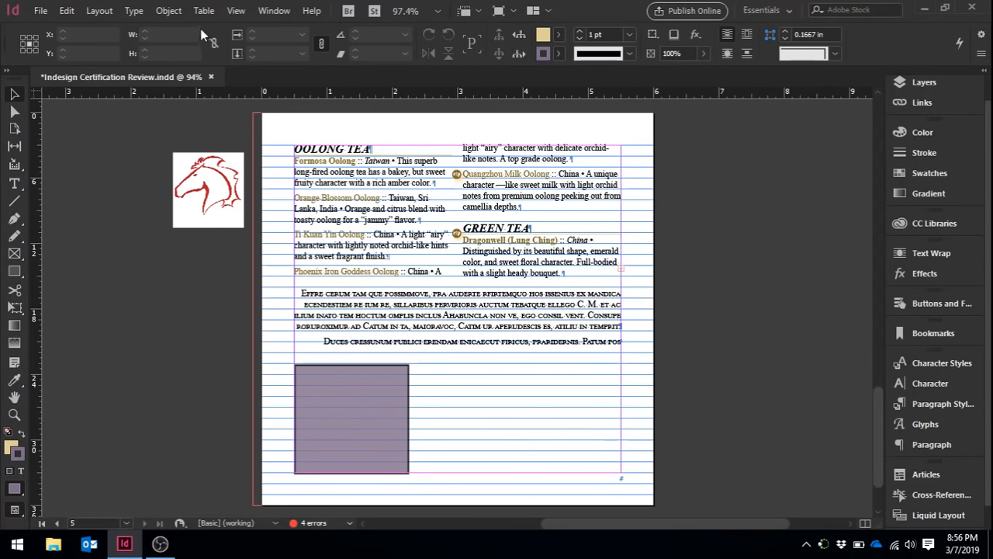
Hide the document's guides while keeping the baseline grid shown
click(170, 11)
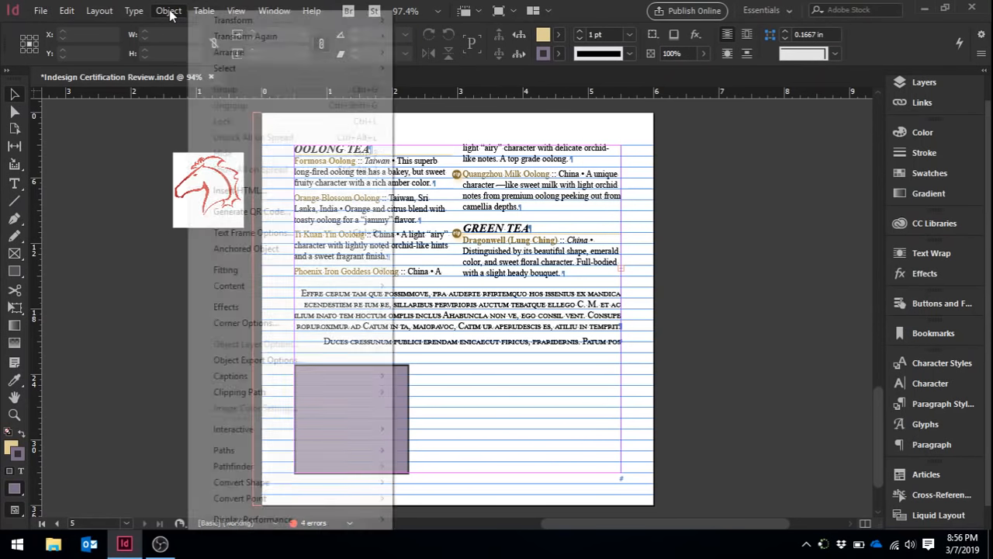
click(169, 11)
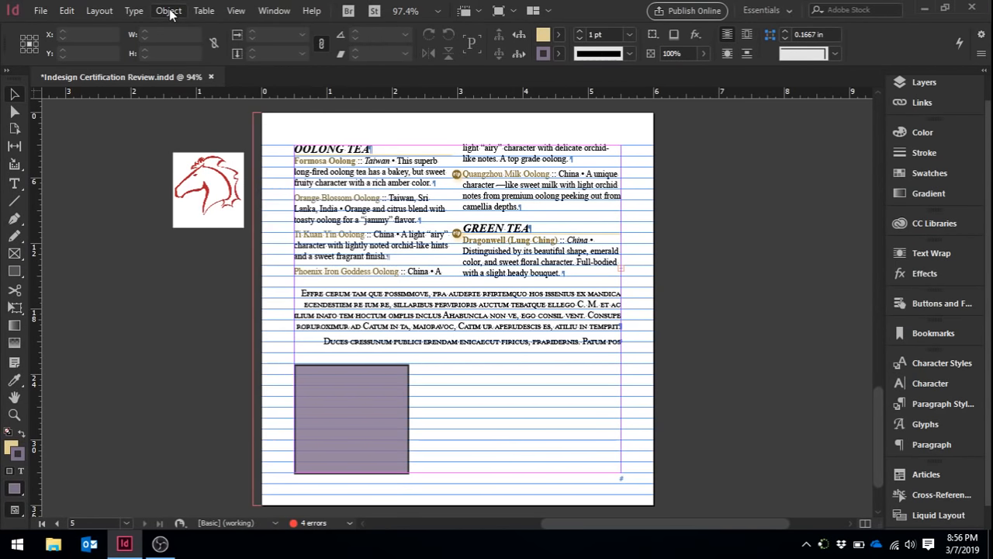
click(235, 11)
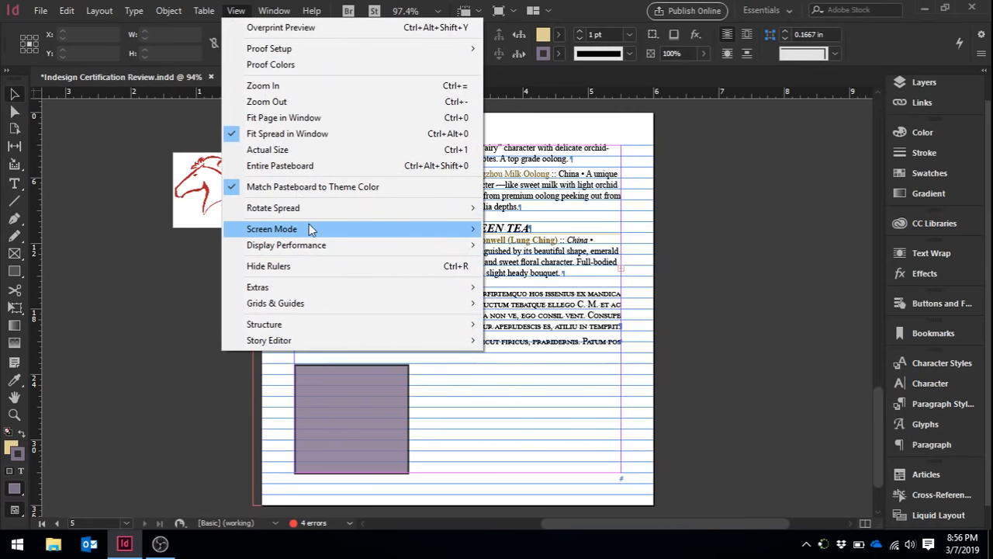
mouse_move(414, 308)
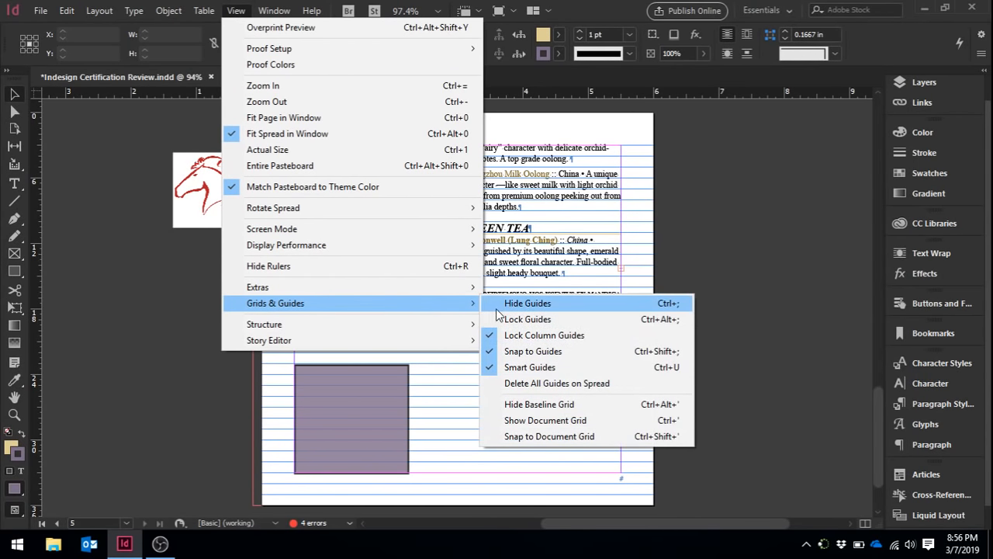
click(552, 304)
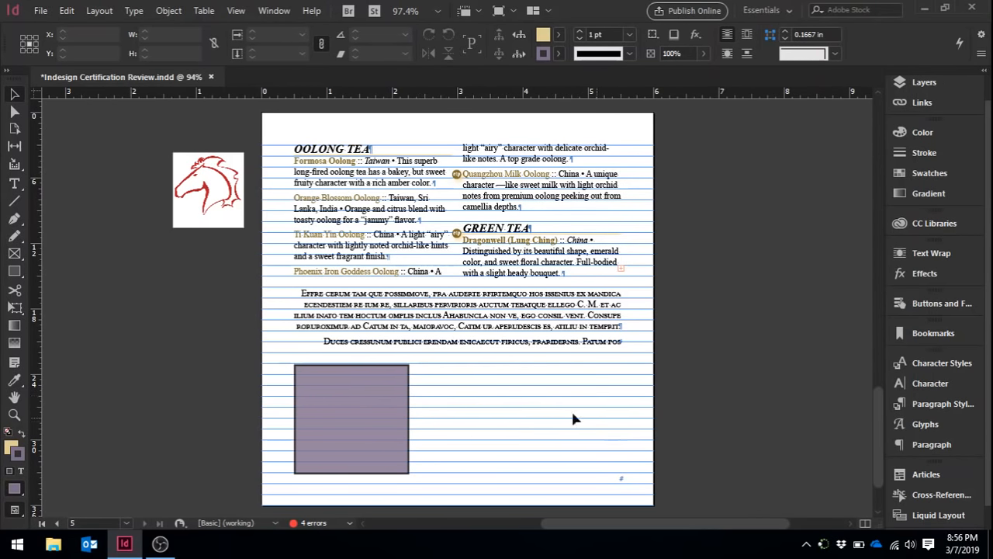
Load the portrait file ending in "smiling 3" from the Play folder for placing on page 5
key(ctrl+minus)
key(ctrl+minus)
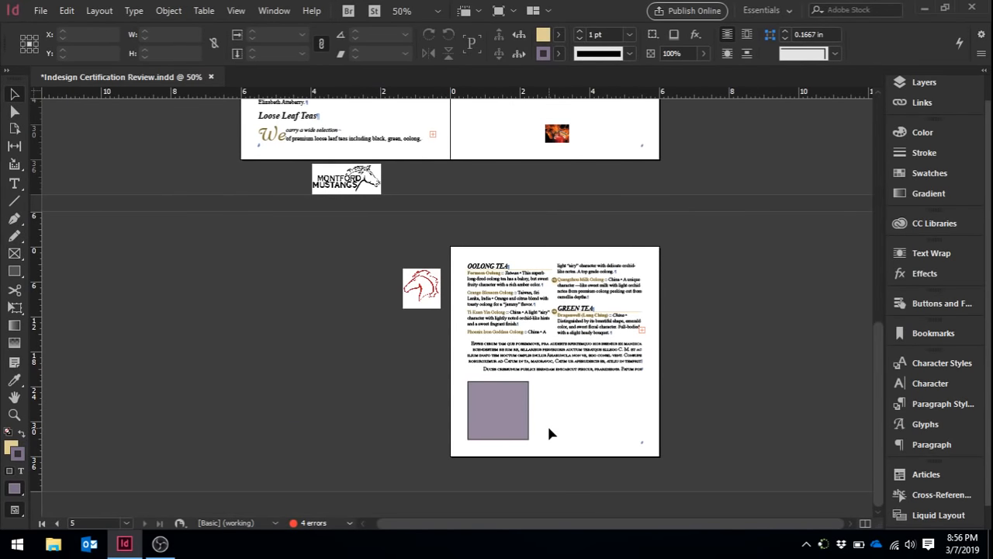
key(ctrl+equal)
key(ctrl+equal)
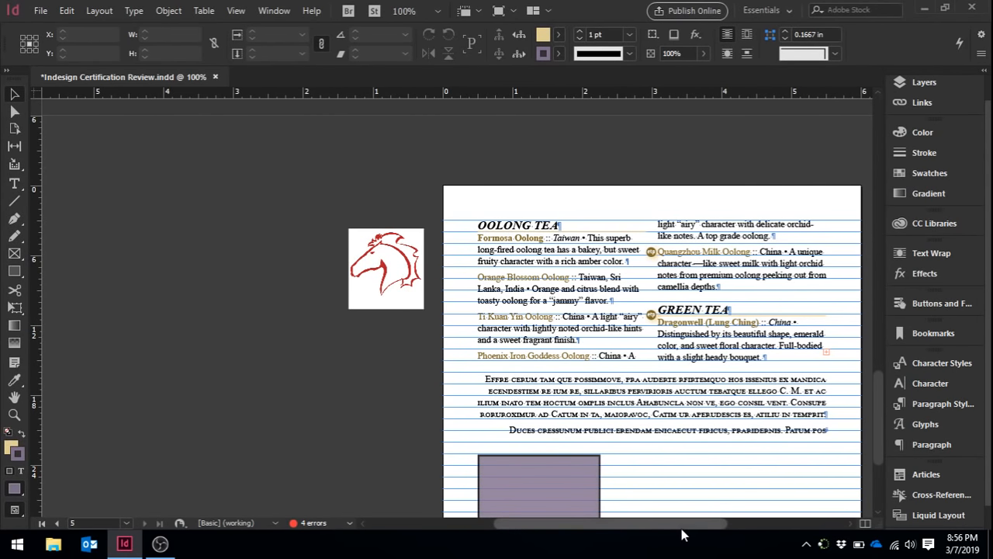
drag(681, 525, 716, 528)
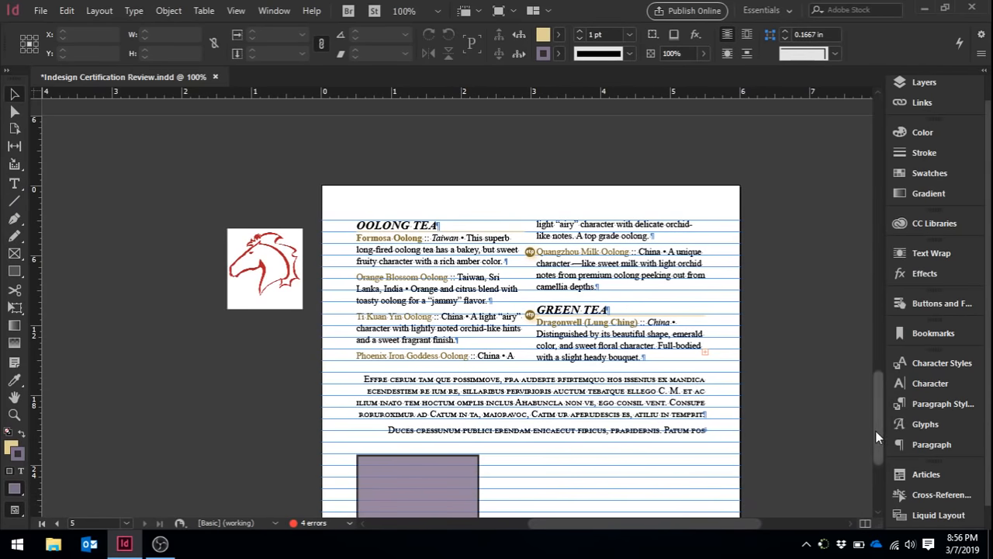
drag(875, 431, 879, 451)
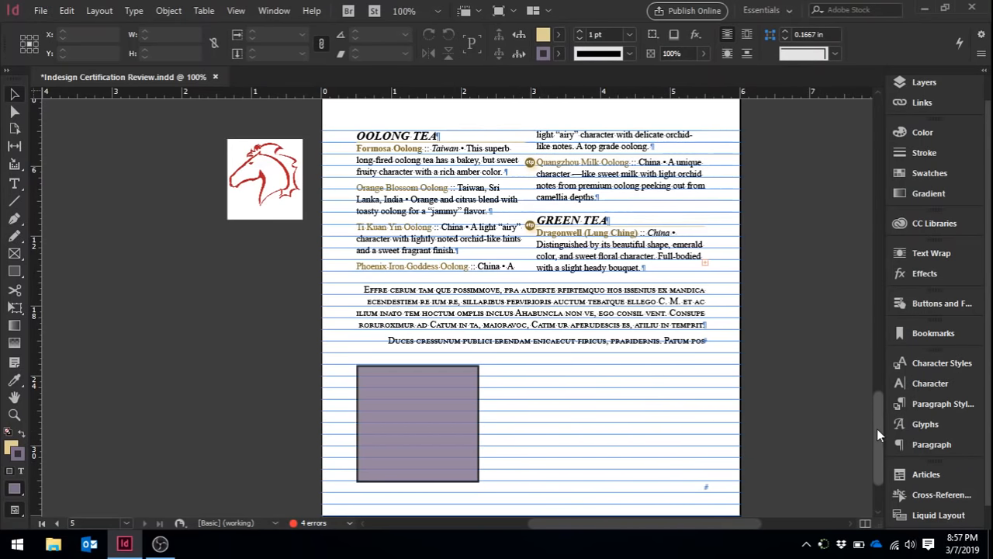
drag(876, 428, 879, 444)
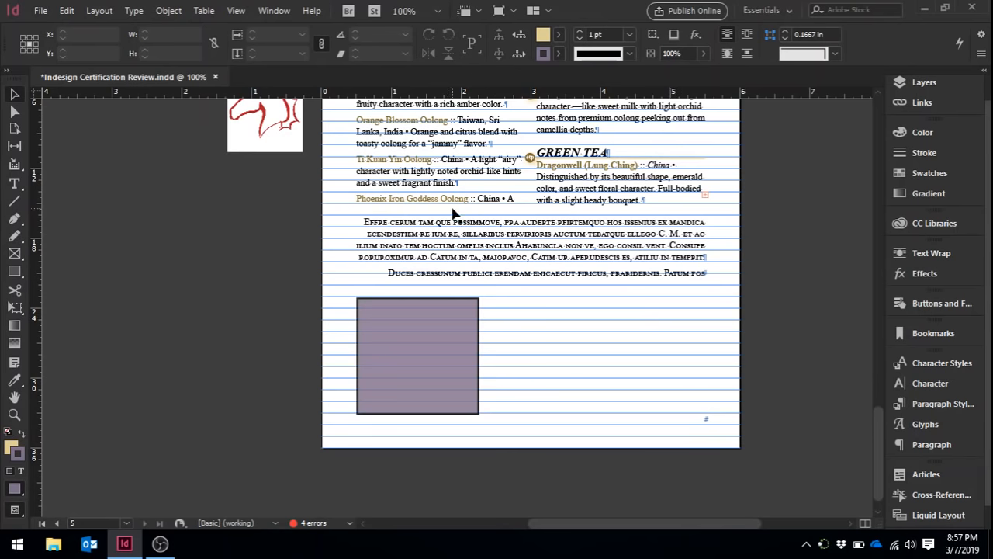
key(ctrl+d)
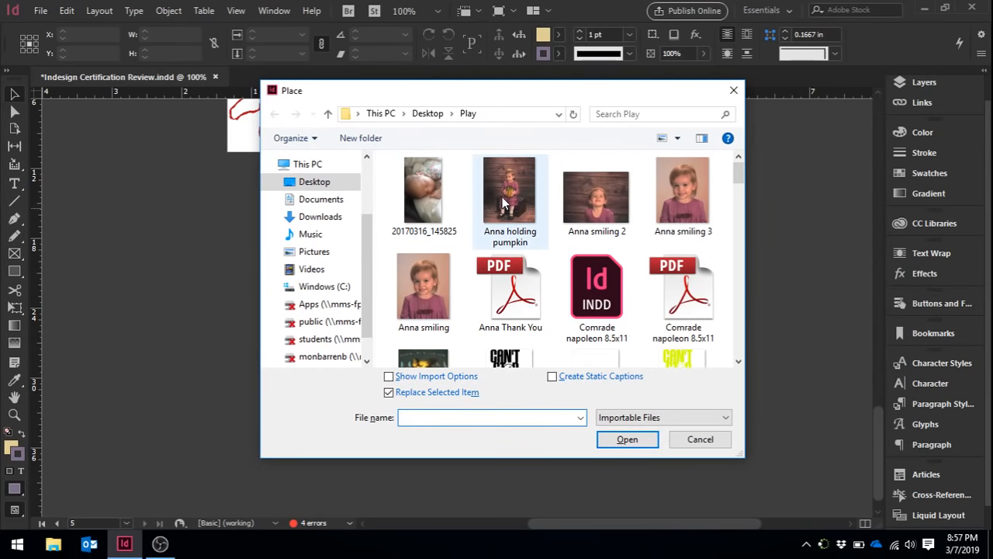
click(689, 186)
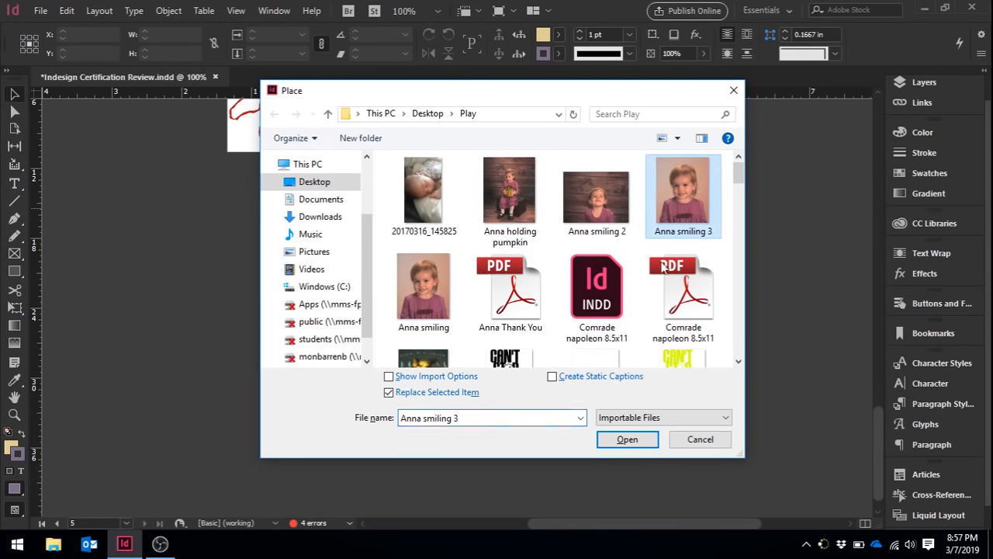
click(627, 439)
Try placing the portrait at its full original size beside the purple square, and undo the placement
click(529, 321)
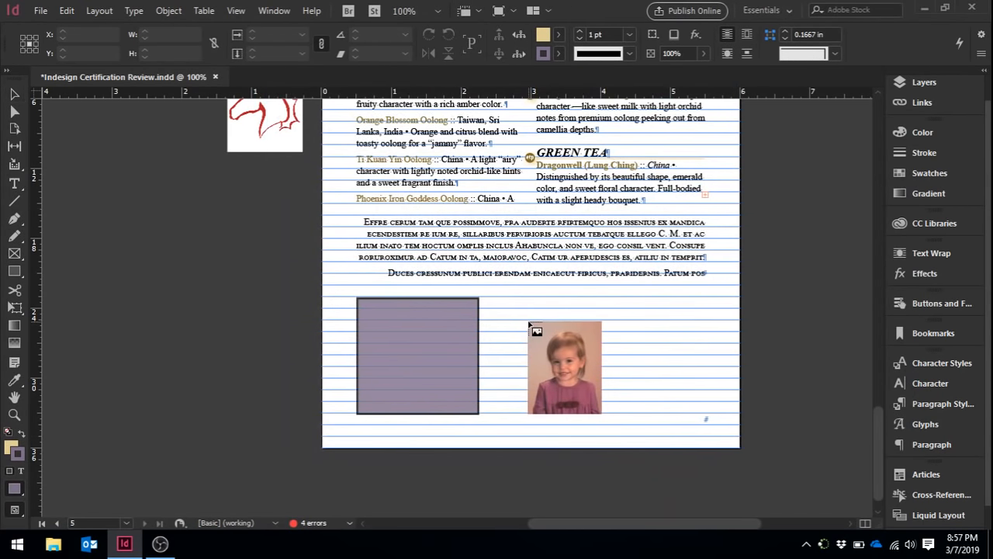
click(526, 308)
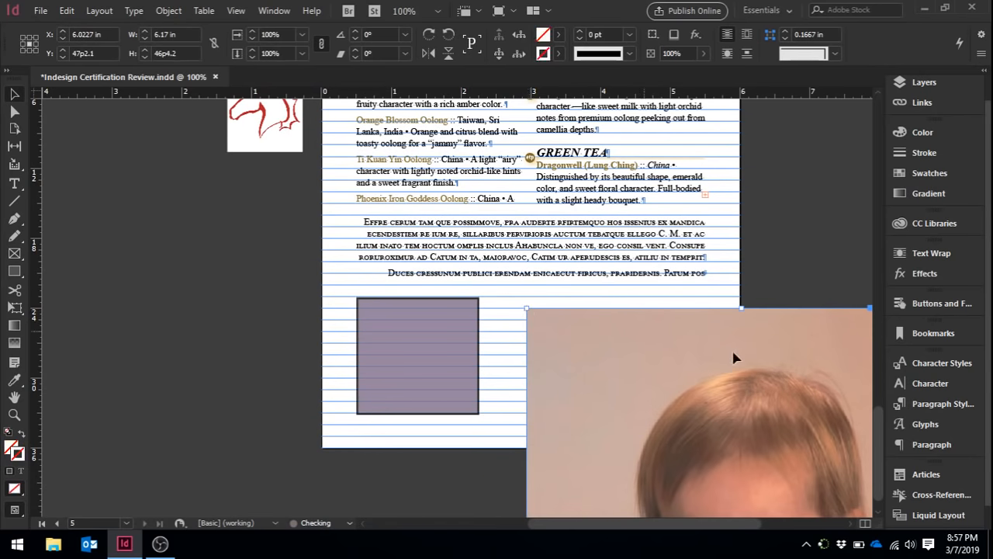
scroll(876, 438, down, 1)
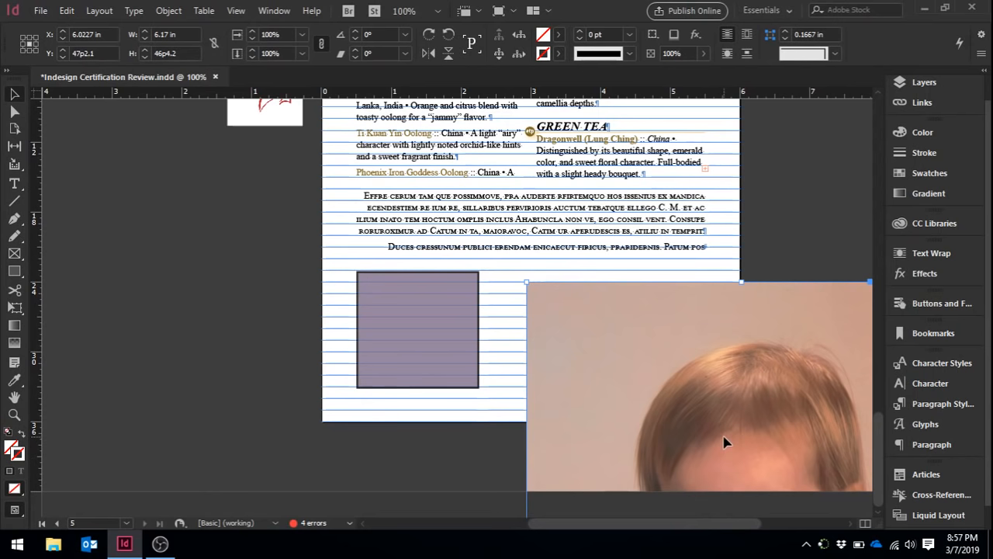
key(ctrl+z)
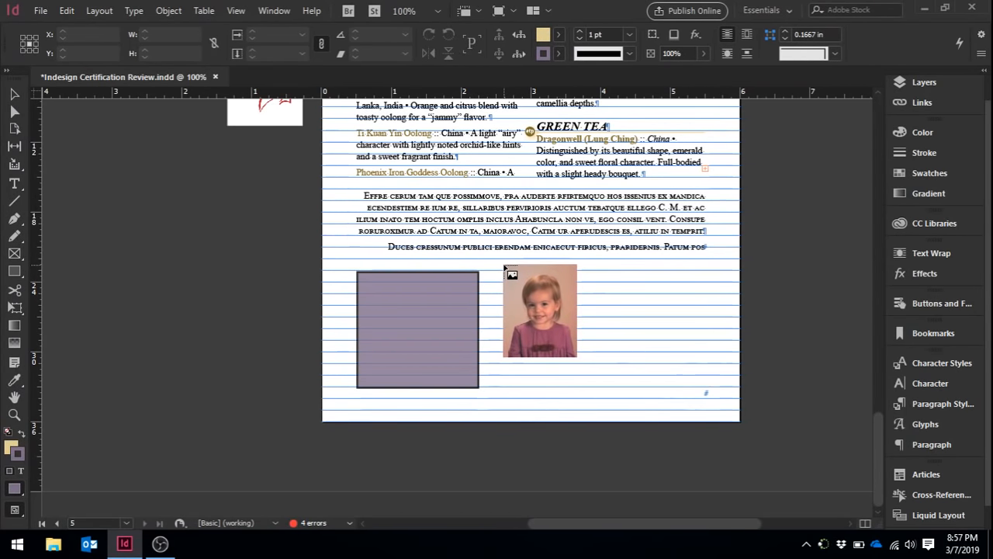
Place the portrait about 1.63 in wide beside the purple square, and shift it right to about X 4.175 in
drag(505, 267, 619, 324)
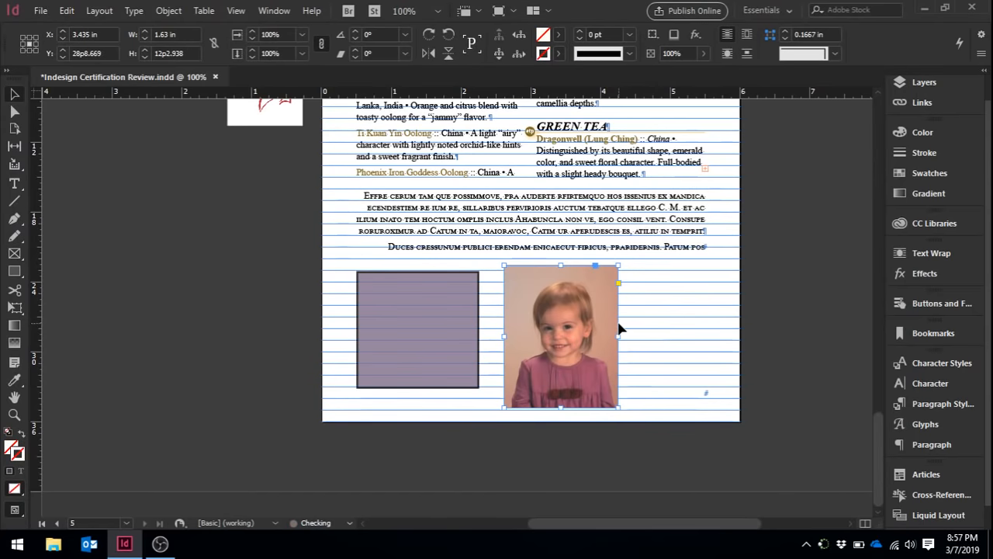
drag(511, 297, 564, 293)
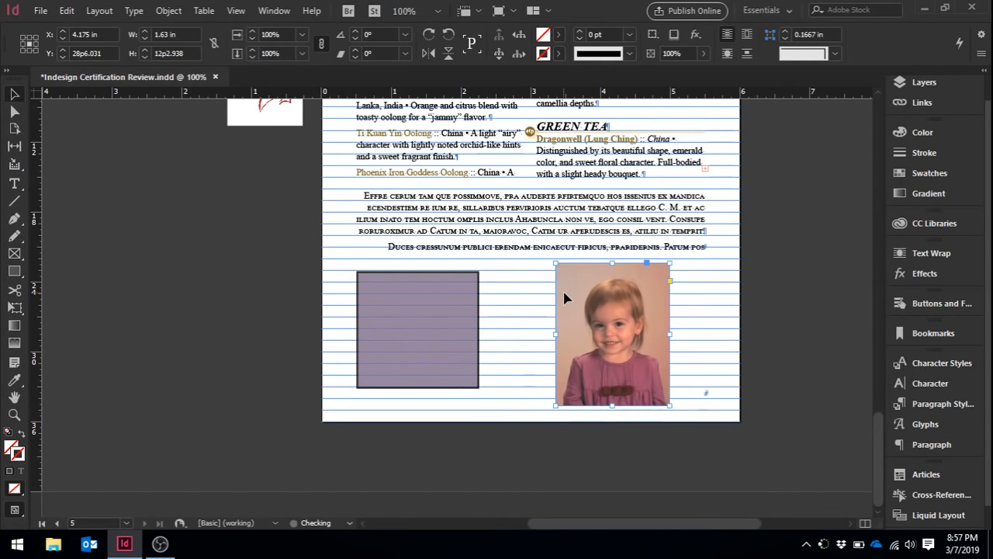
click(717, 315)
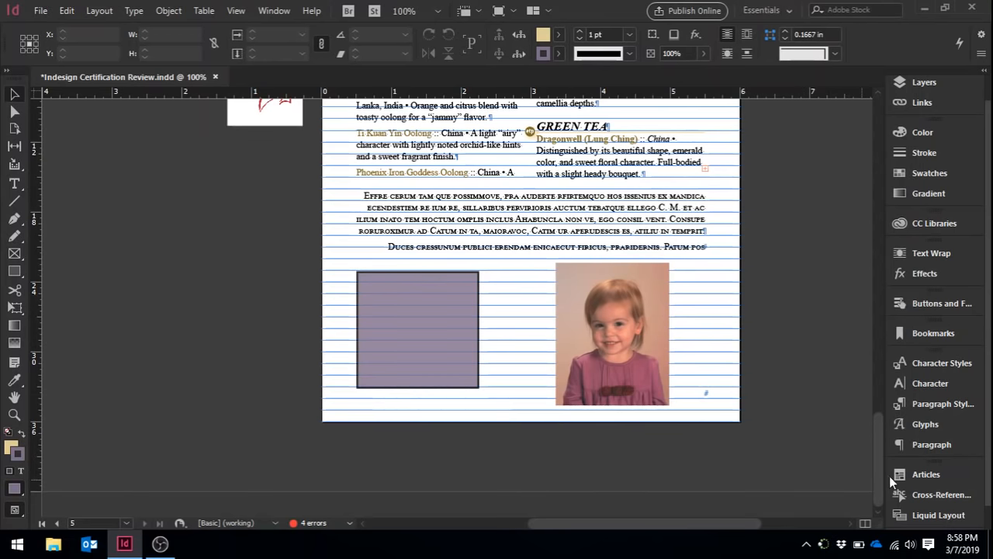
Give the horse shield logo on page 3 a clipping path of type Detect Edges
drag(880, 474, 882, 325)
drag(650, 522, 560, 521)
click(395, 271)
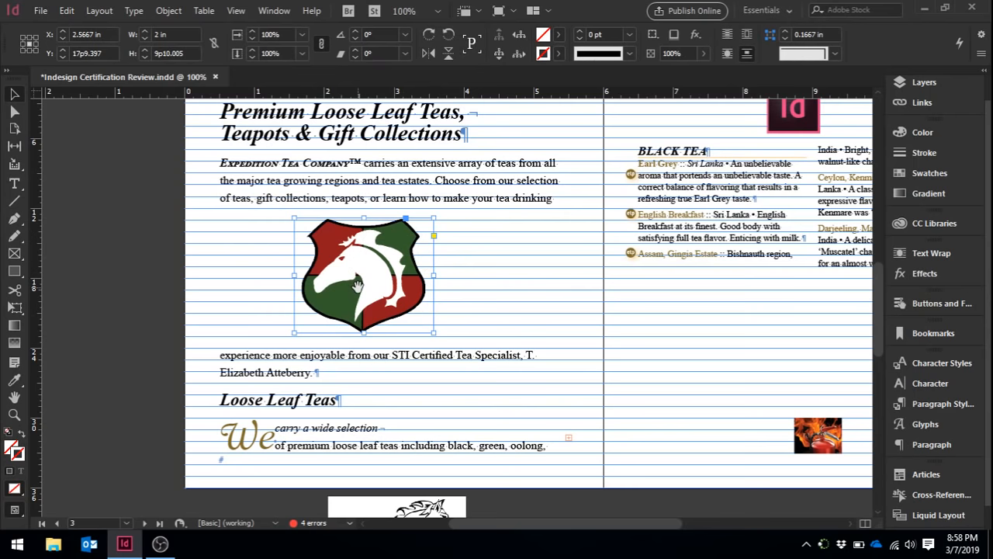
click(167, 11)
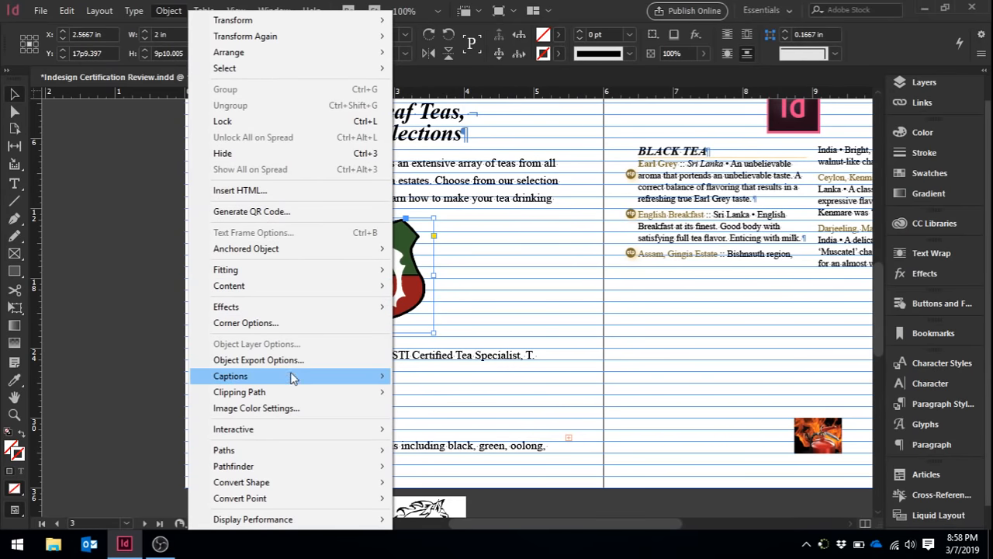
mouse_move(295, 393)
click(431, 393)
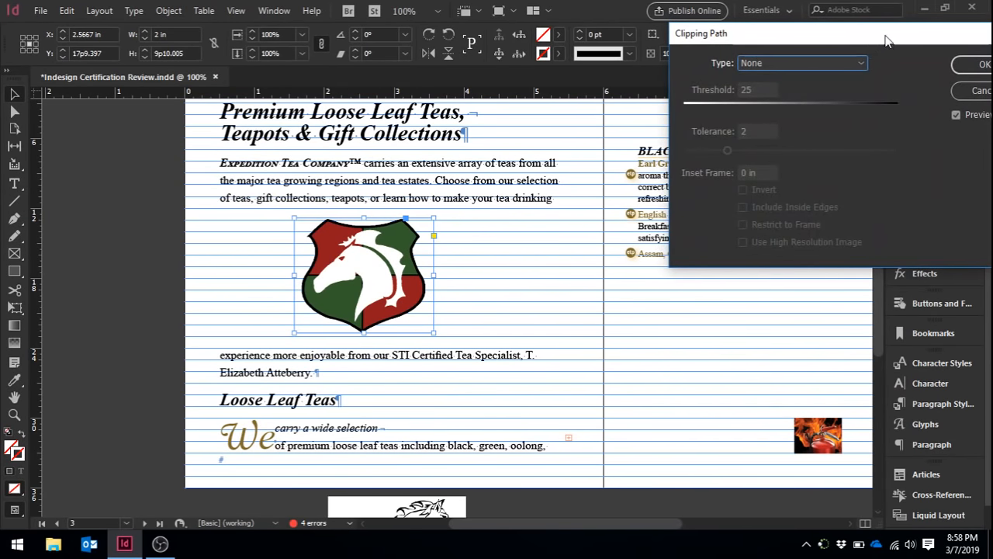
drag(887, 41, 607, 136)
click(552, 158)
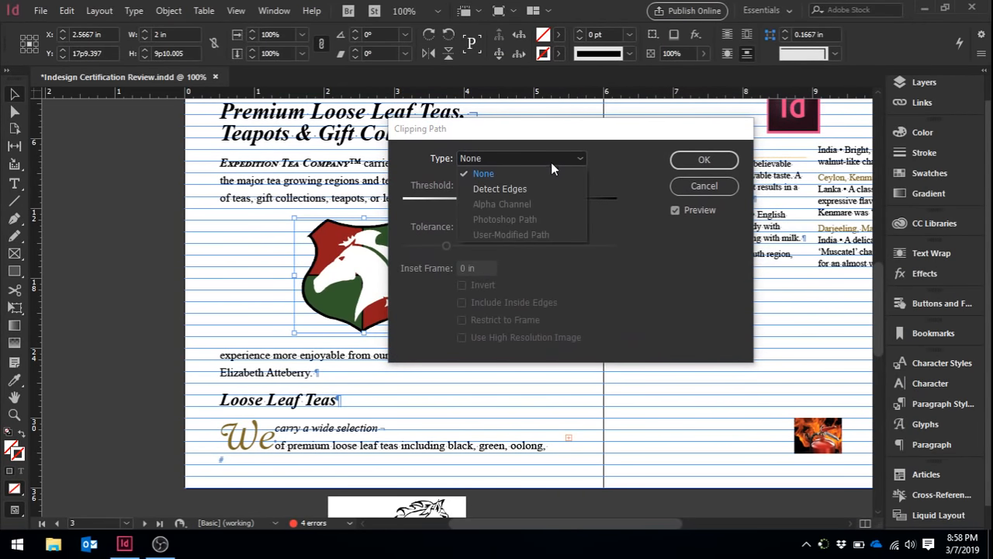
click(548, 190)
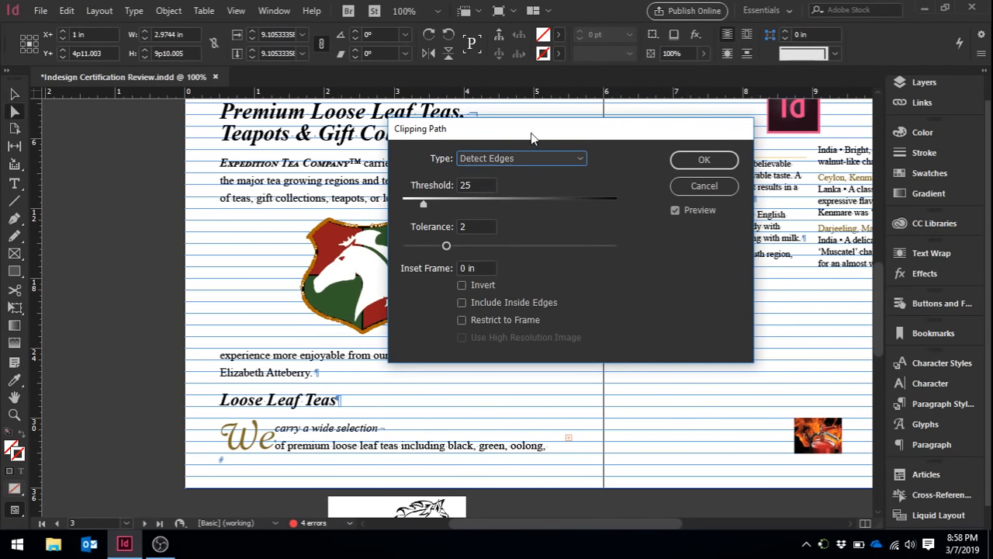
Preview including the logo's inside edges in the clipping path, turn that option back off, and apply the path
drag(531, 137, 625, 148)
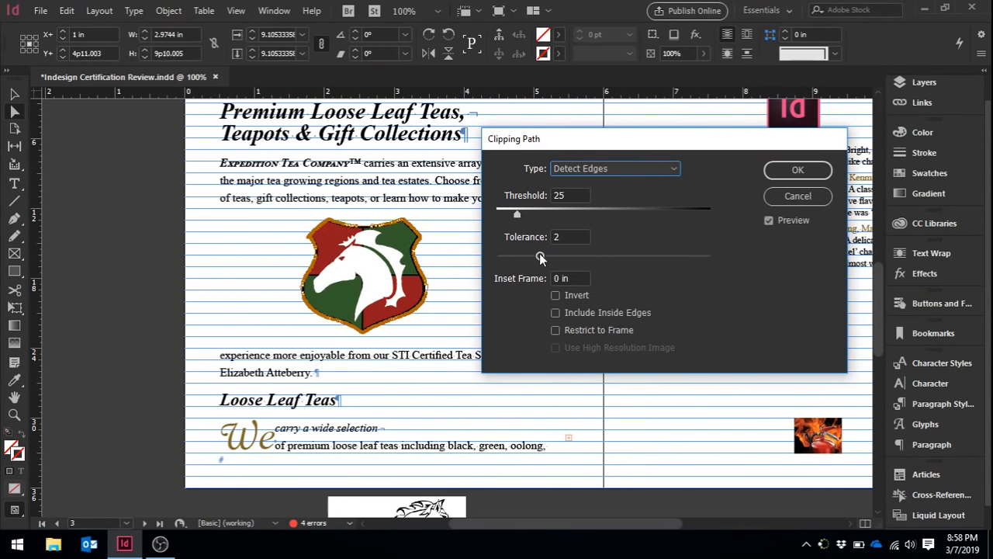
click(555, 313)
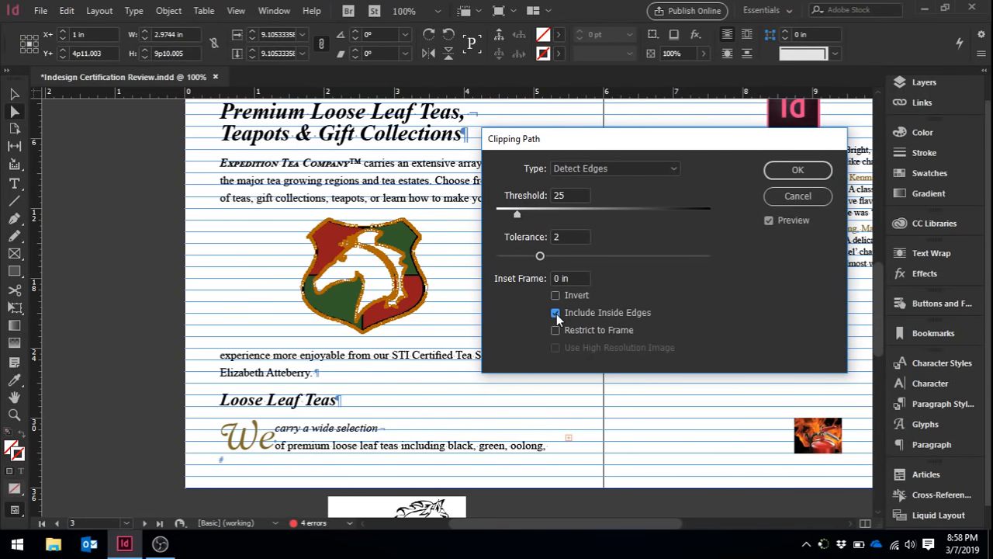
click(556, 313)
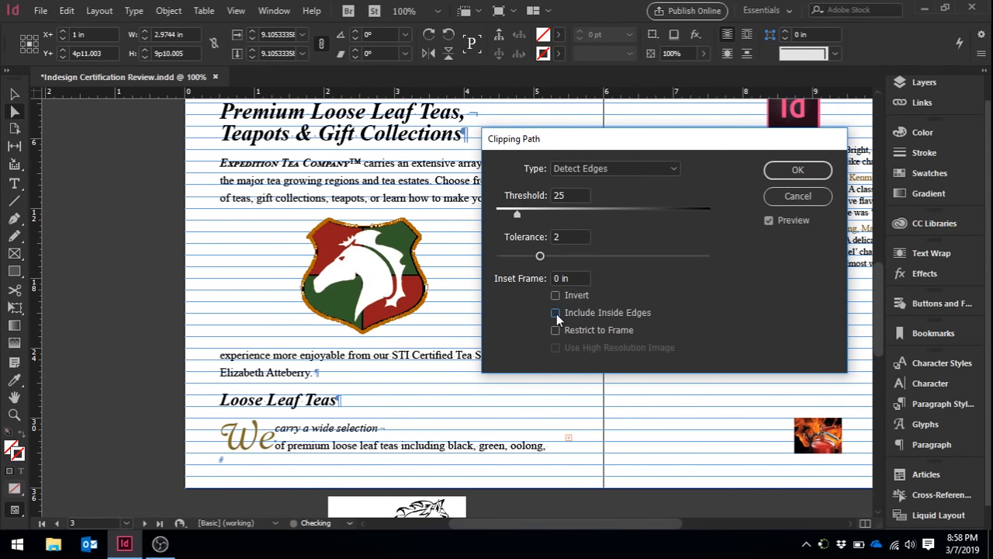
click(799, 171)
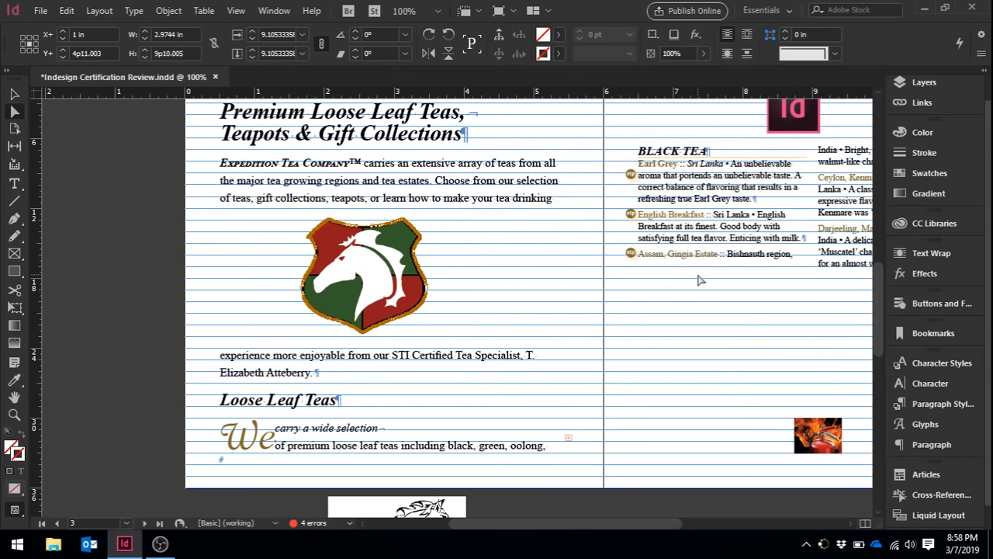
Wrap the page text around the shield logo's object shape, following its clipping path
click(271, 12)
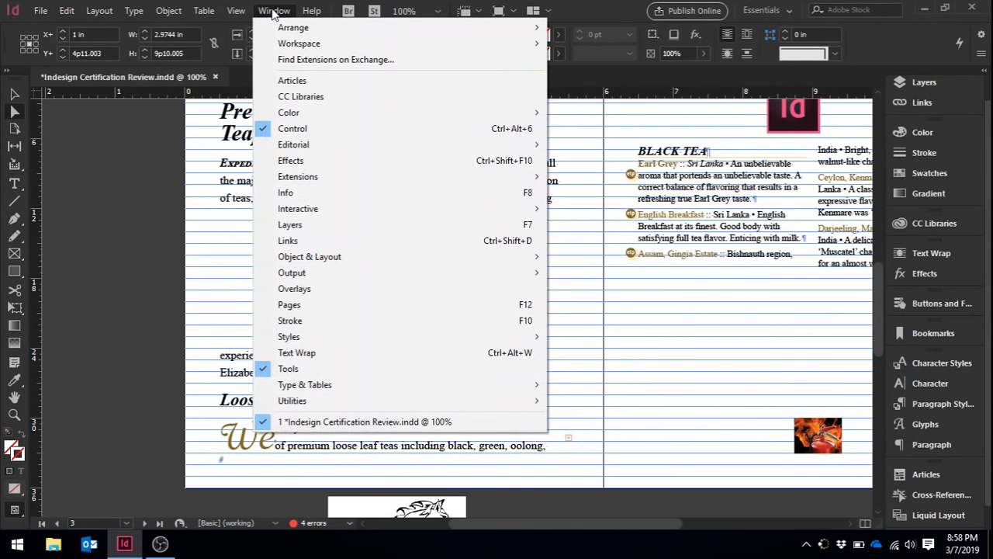
click(337, 353)
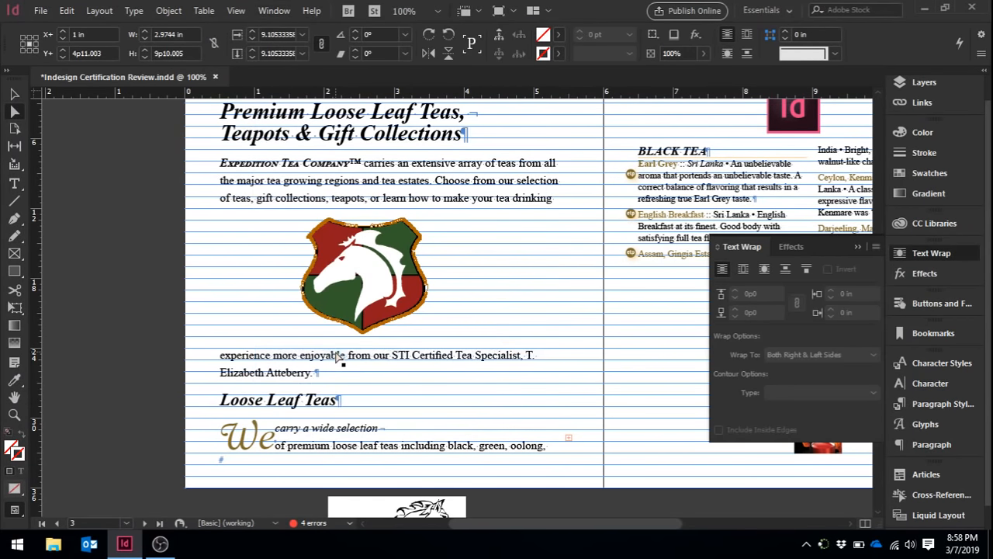
click(765, 269)
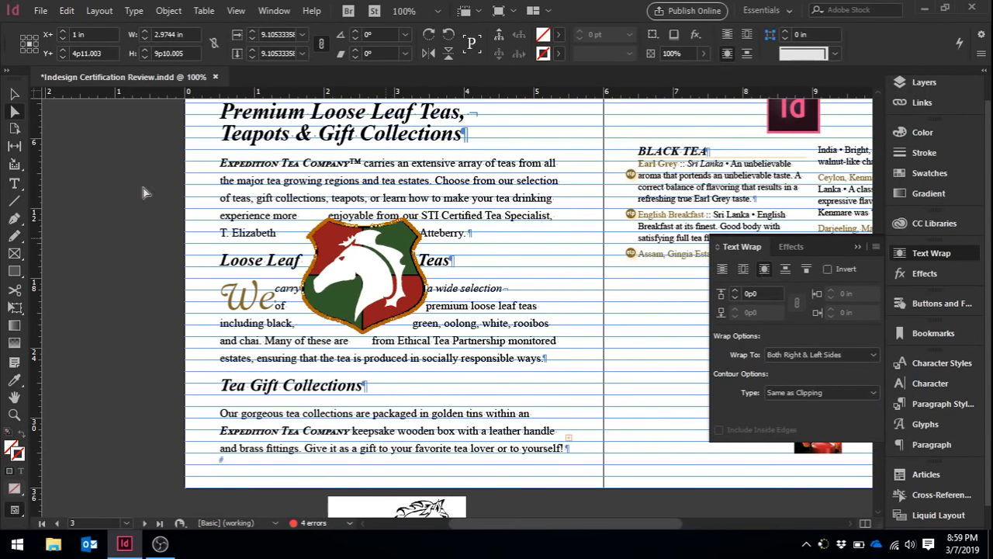
Move the shield logo to the left edge of the text column, centred at about X 1.5 in
click(14, 92)
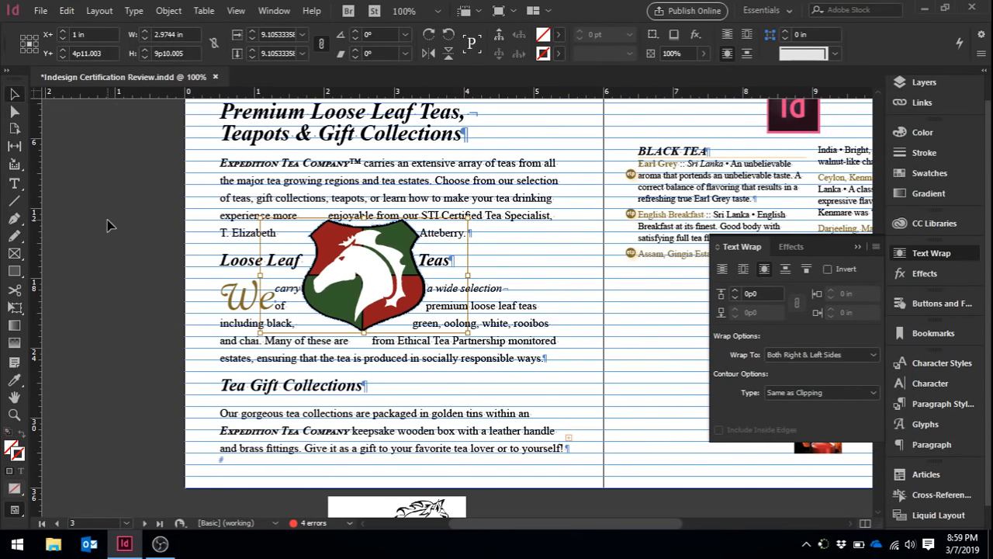
click(195, 227)
drag(334, 241, 261, 240)
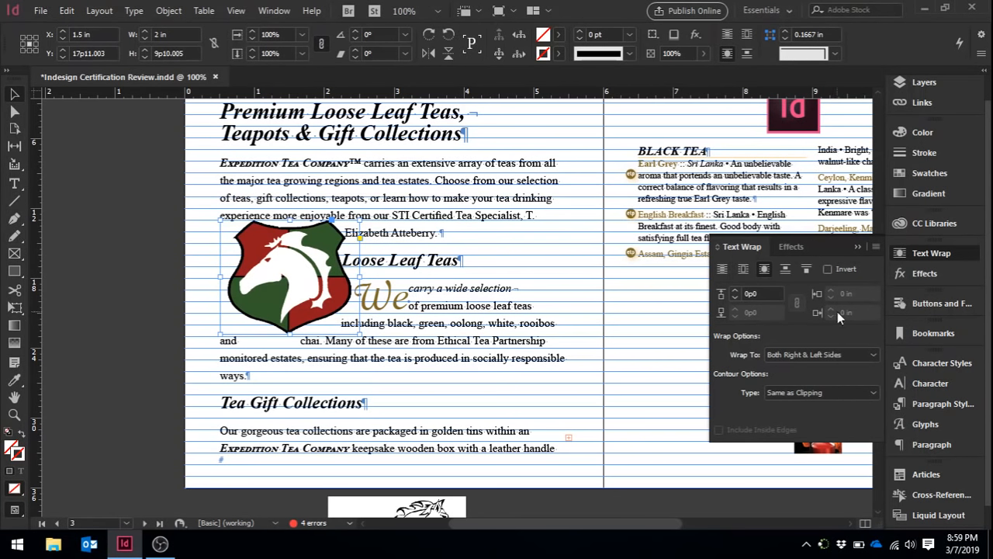
Set the shield logo's text wrap offset to 0p9 and deselect the logo
click(734, 290)
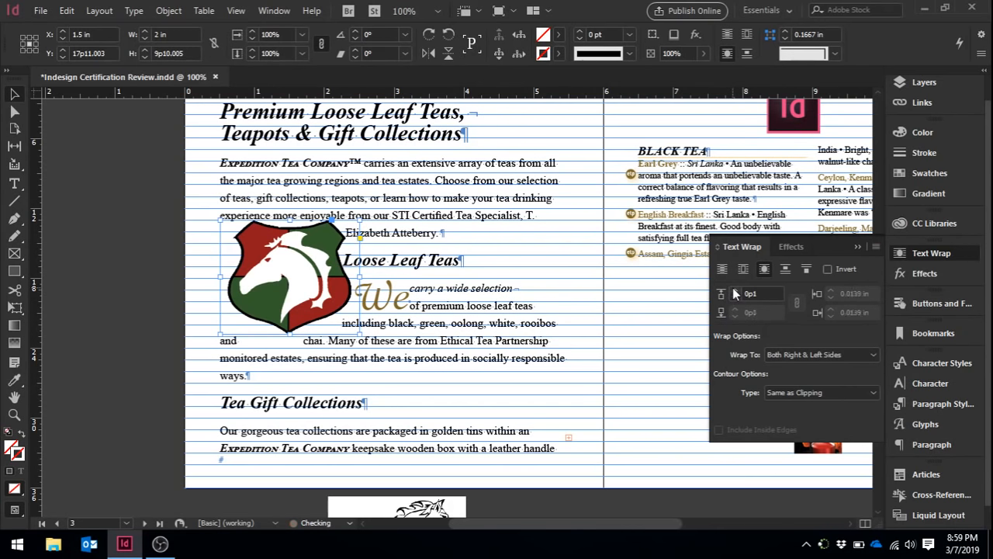
click(734, 290)
click(734, 290)
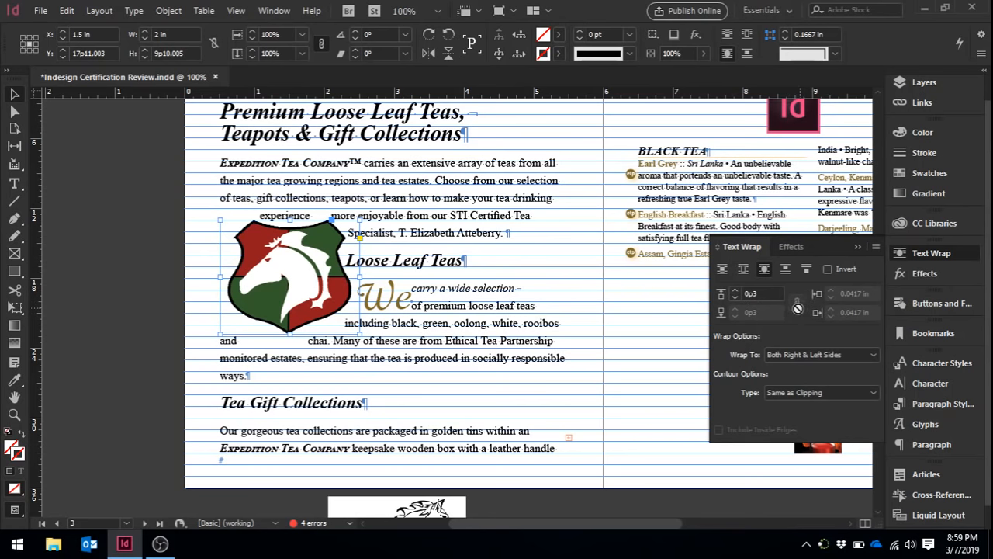
click(737, 290)
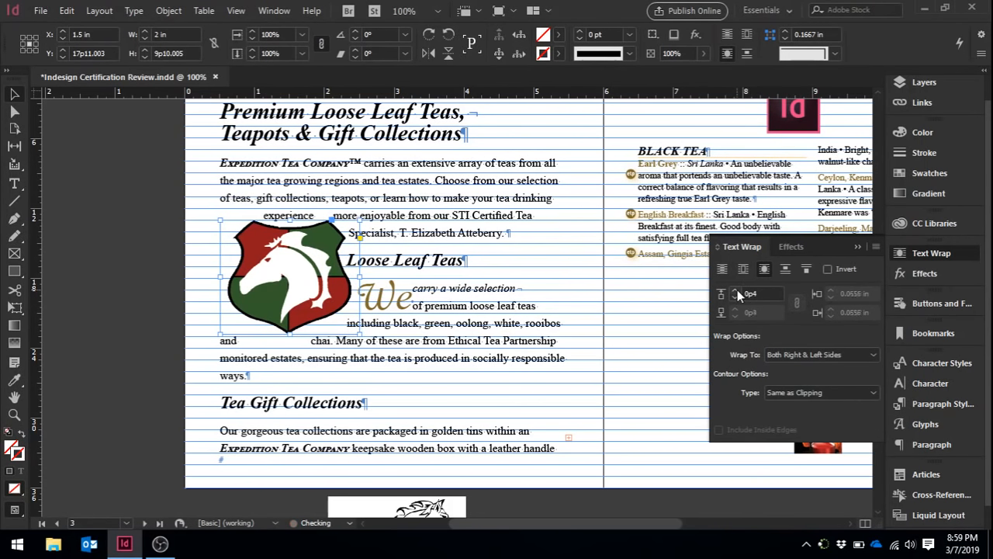
click(737, 290)
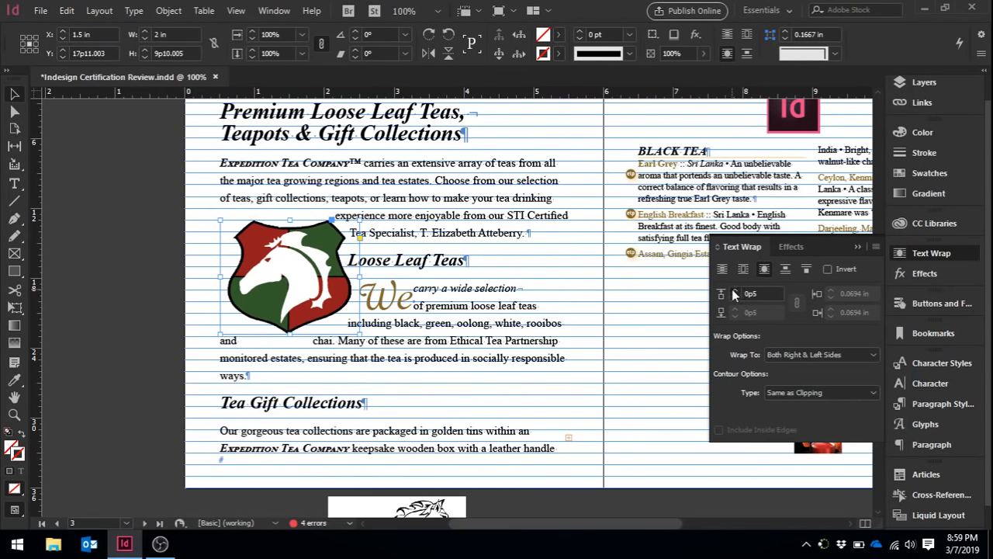
click(734, 291)
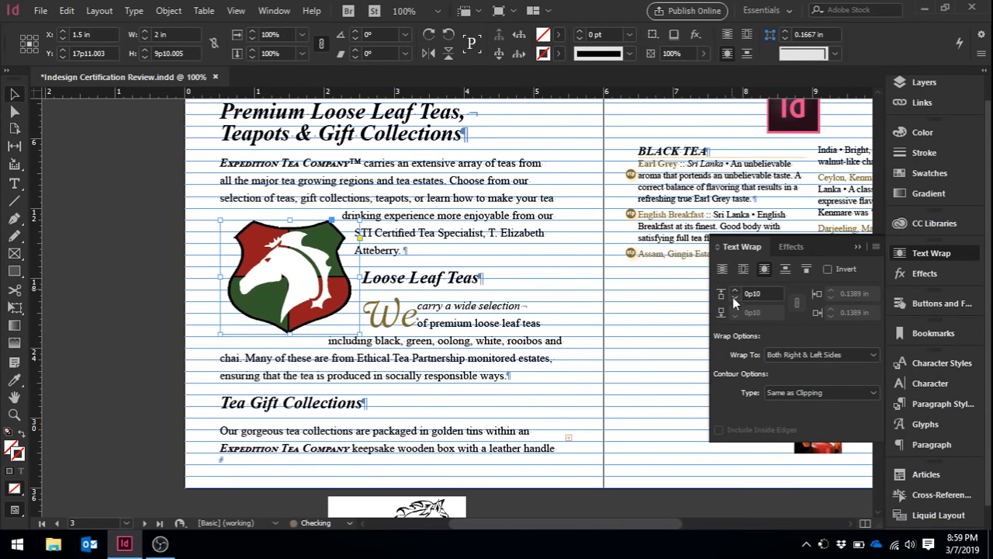
click(734, 298)
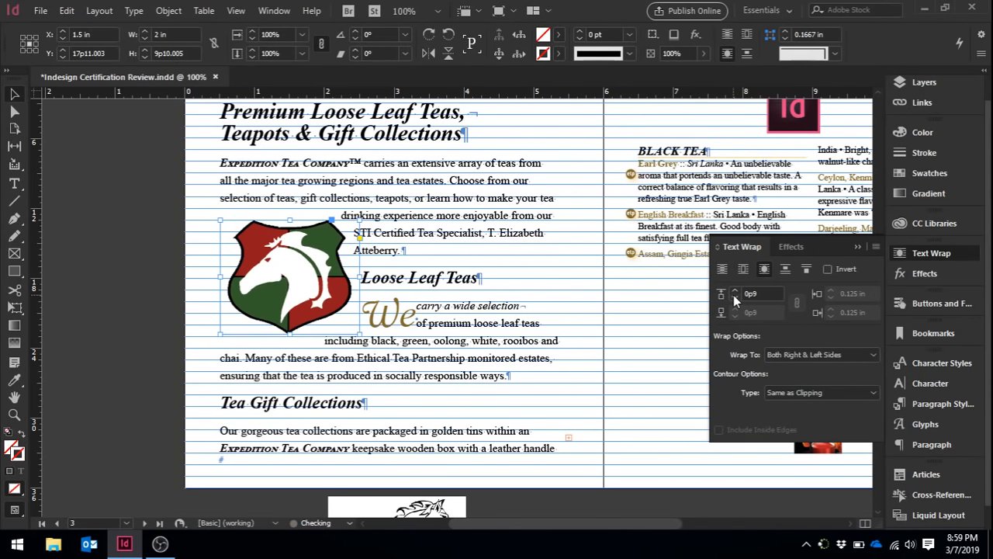
click(853, 247)
click(158, 246)
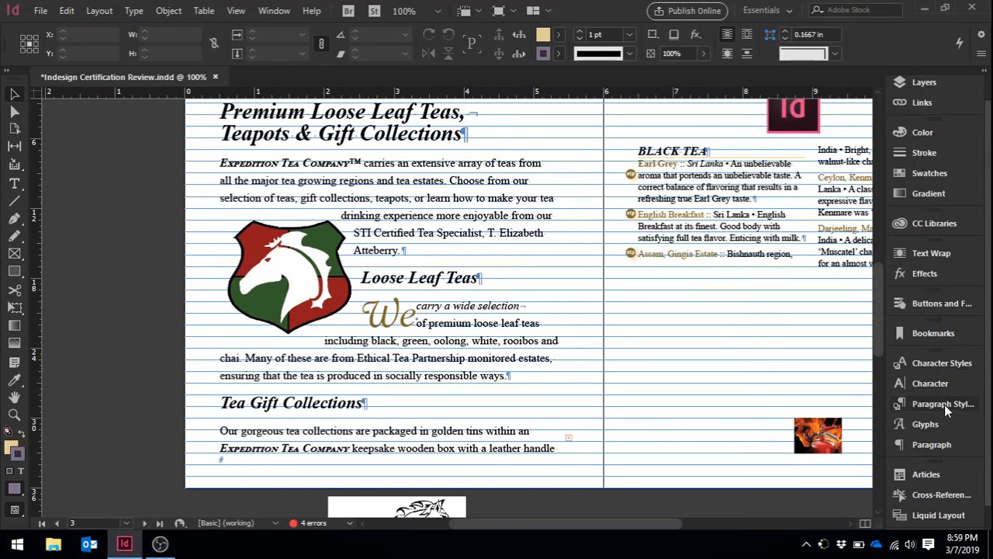
Detach and close the Paragraph Styles panel, and restore it to the dock between Character Styles and Character
drag(944, 404, 702, 335)
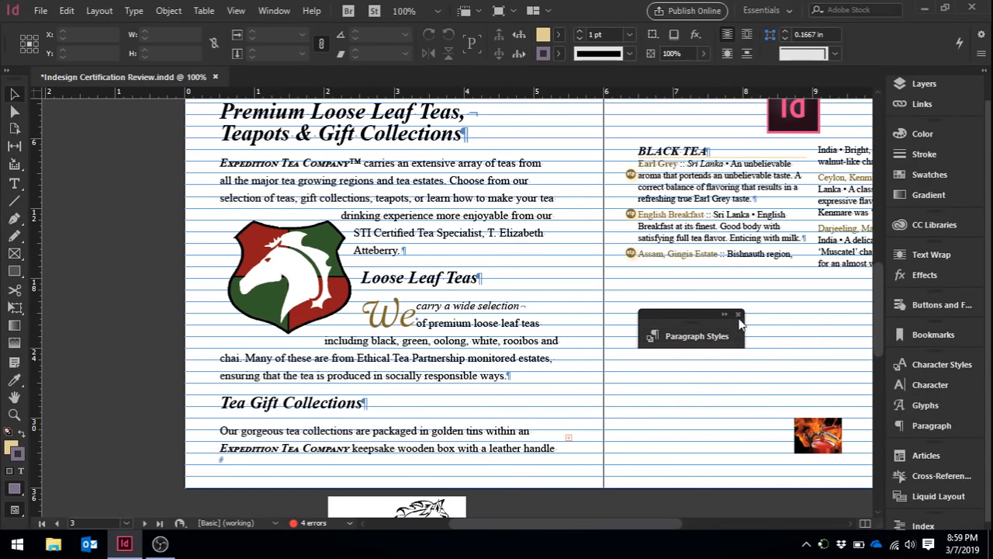
click(738, 315)
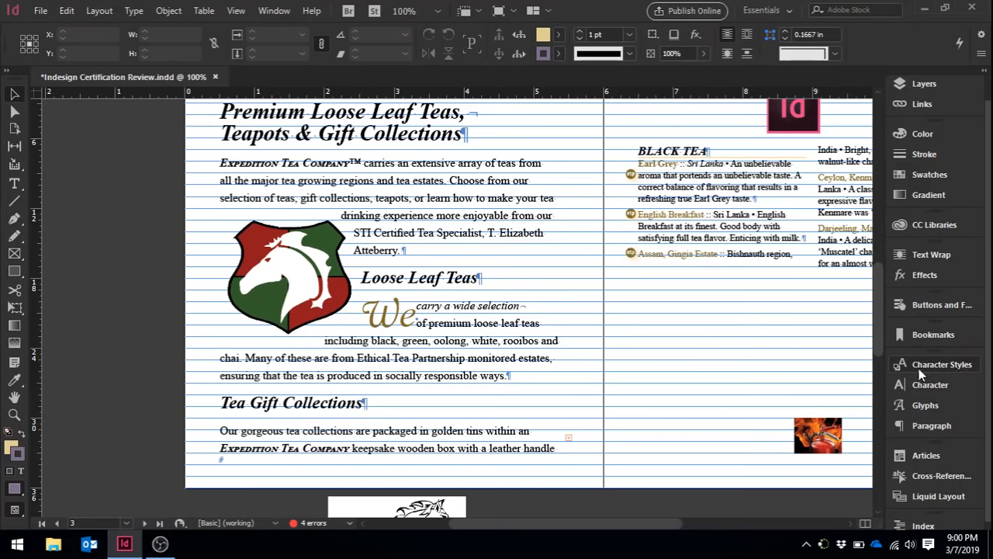
click(133, 11)
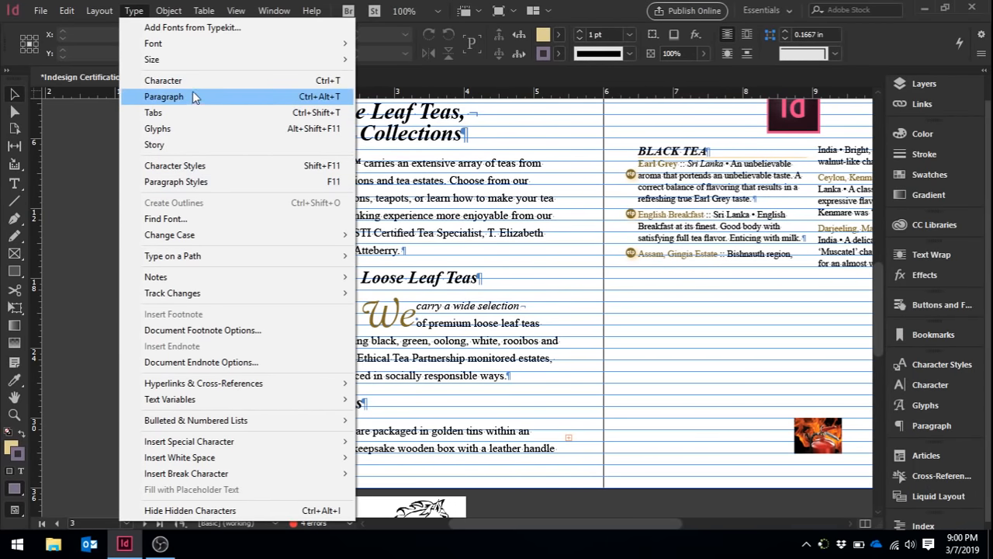
click(198, 184)
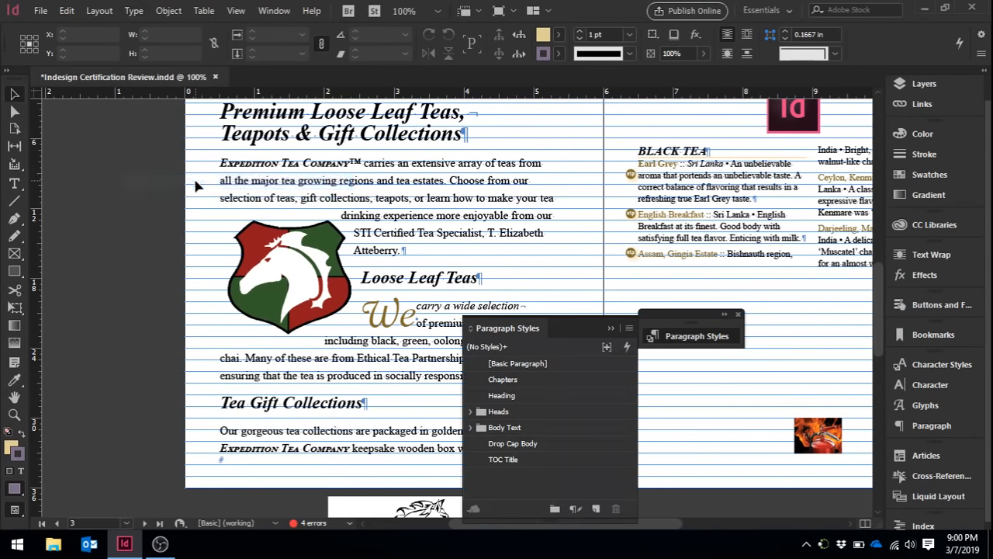
click(611, 327)
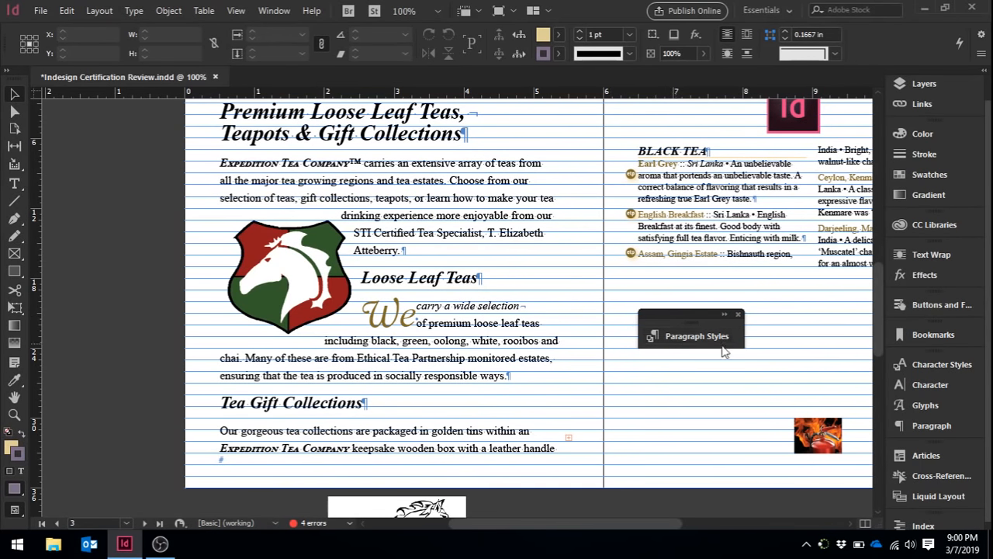
drag(680, 314, 931, 376)
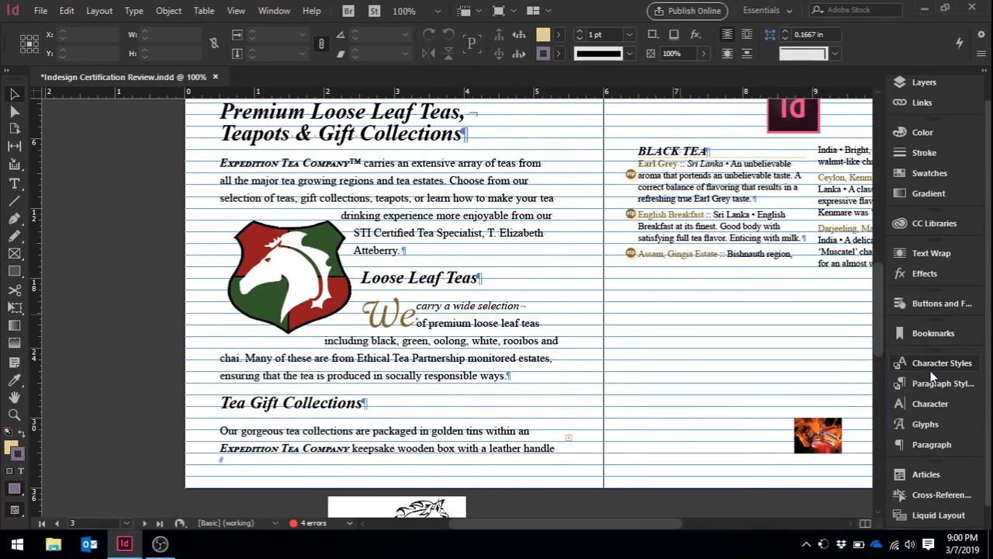
Create a new paragraph style directly below Chapters, keeping its default name and leaving it selected
click(951, 385)
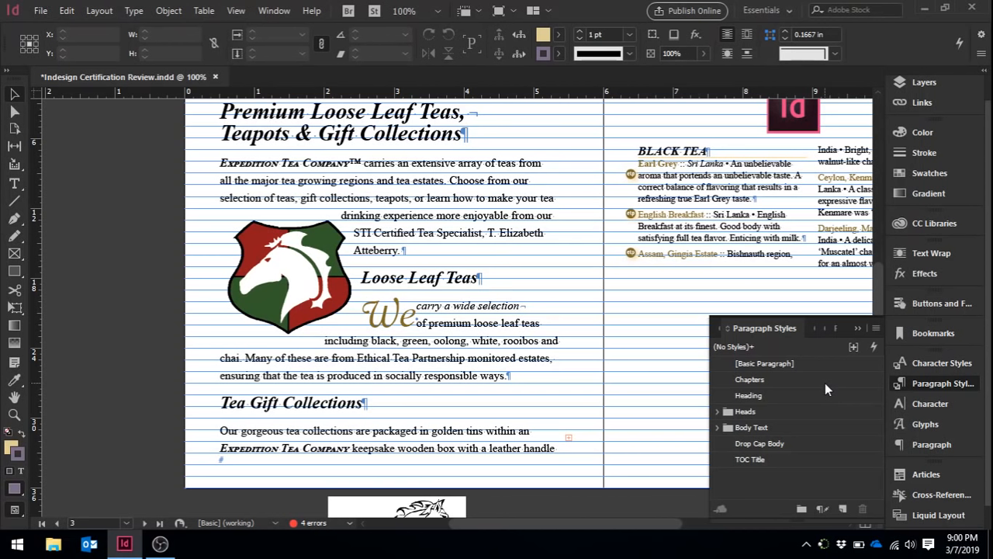
click(753, 380)
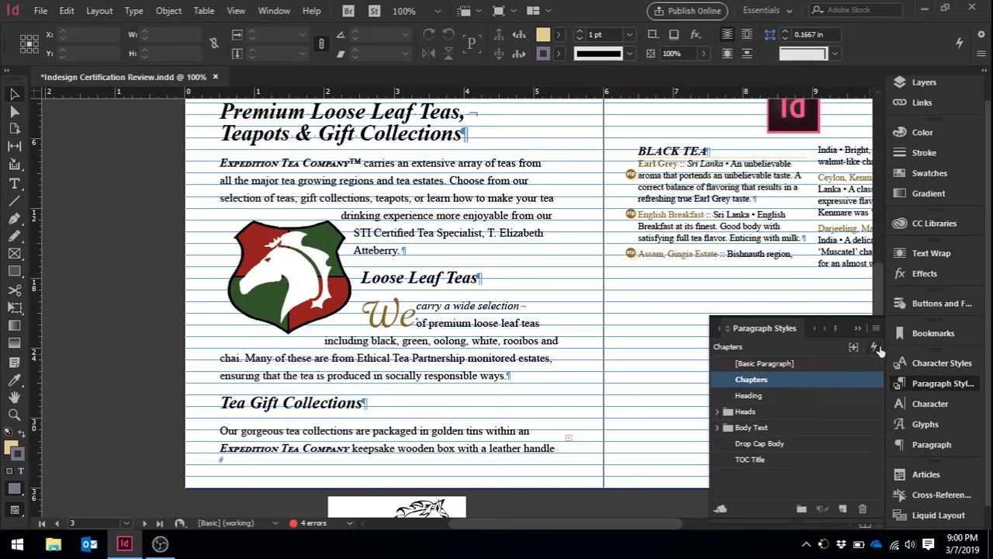
click(843, 510)
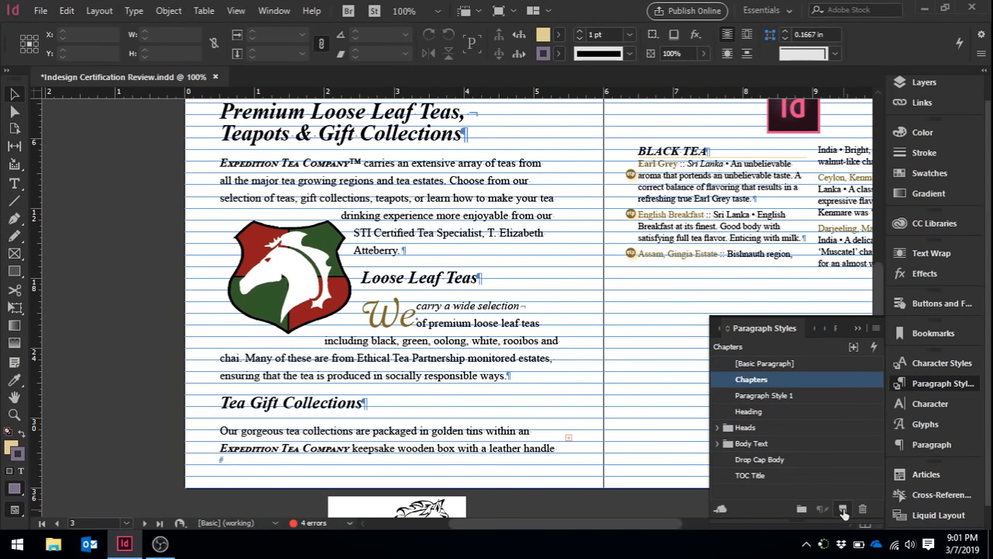
click(773, 395)
click(771, 394)
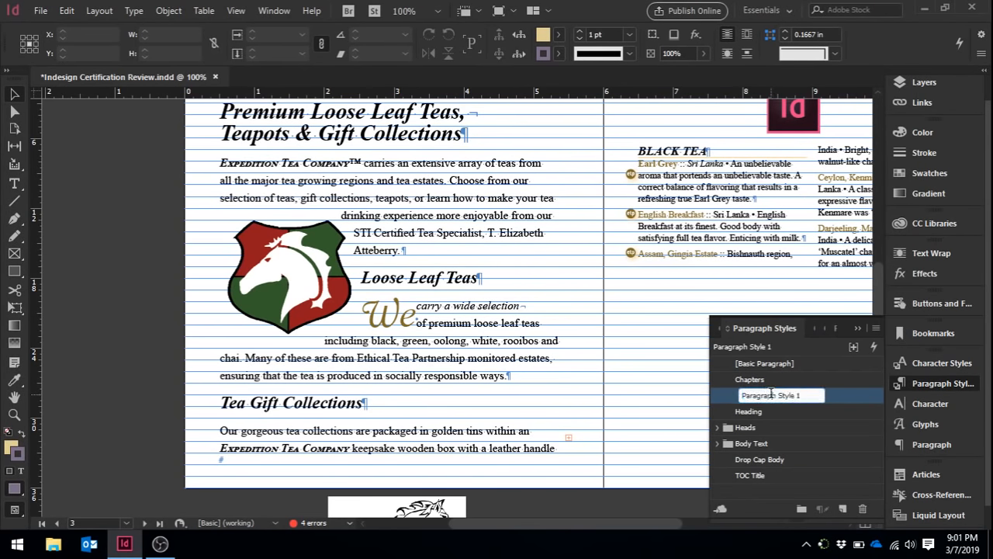
click(833, 400)
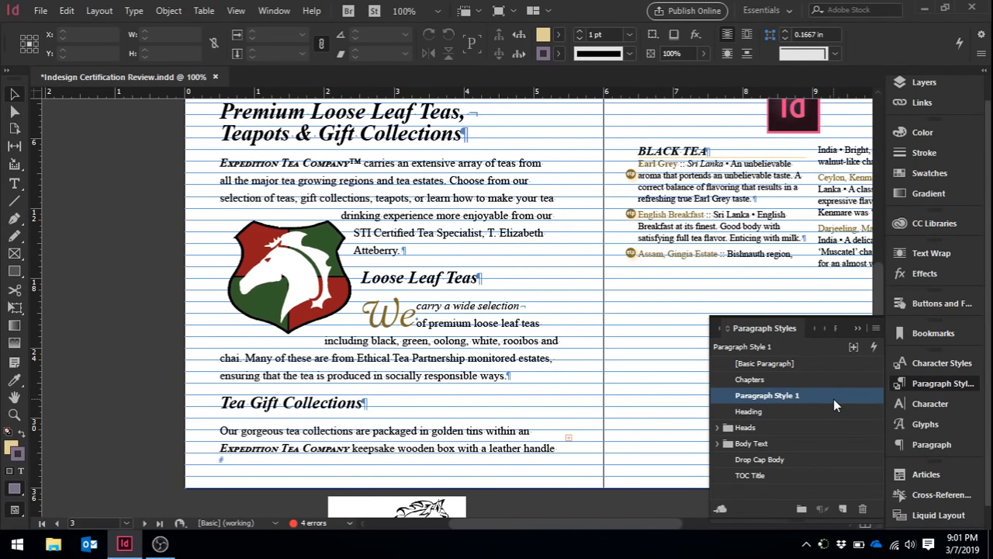
View the options of Paragraph Style 1 without changing them and delete that style
double_click(809, 396)
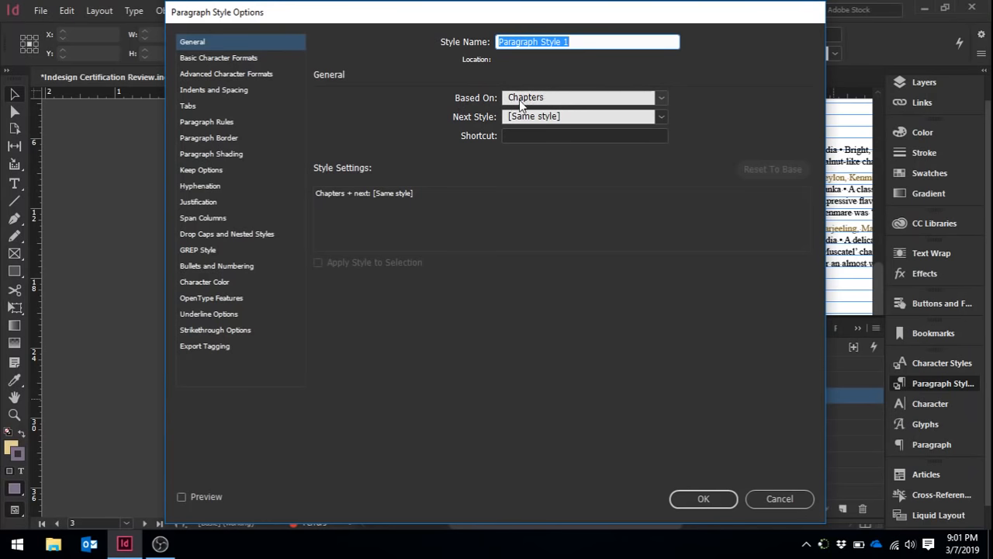
click(779, 499)
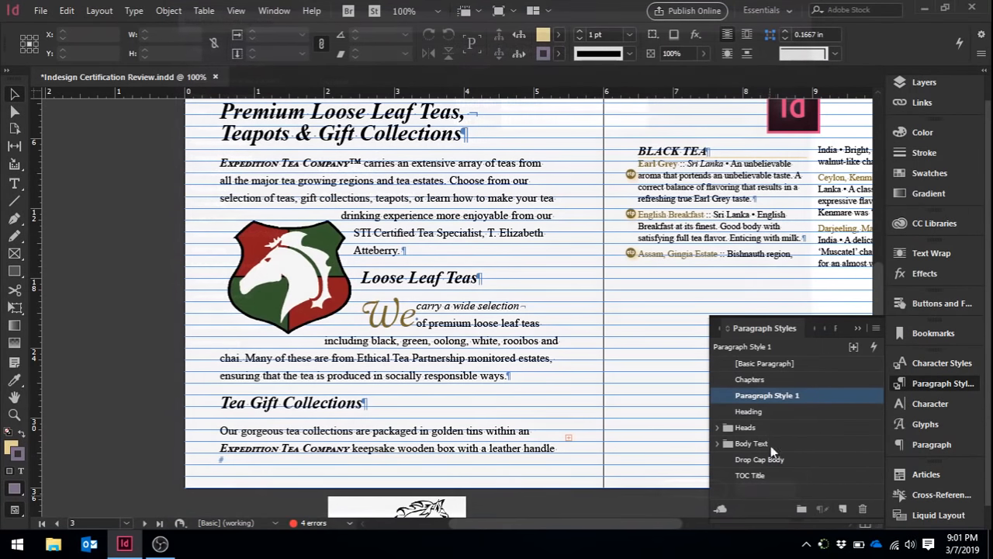
drag(793, 401, 862, 512)
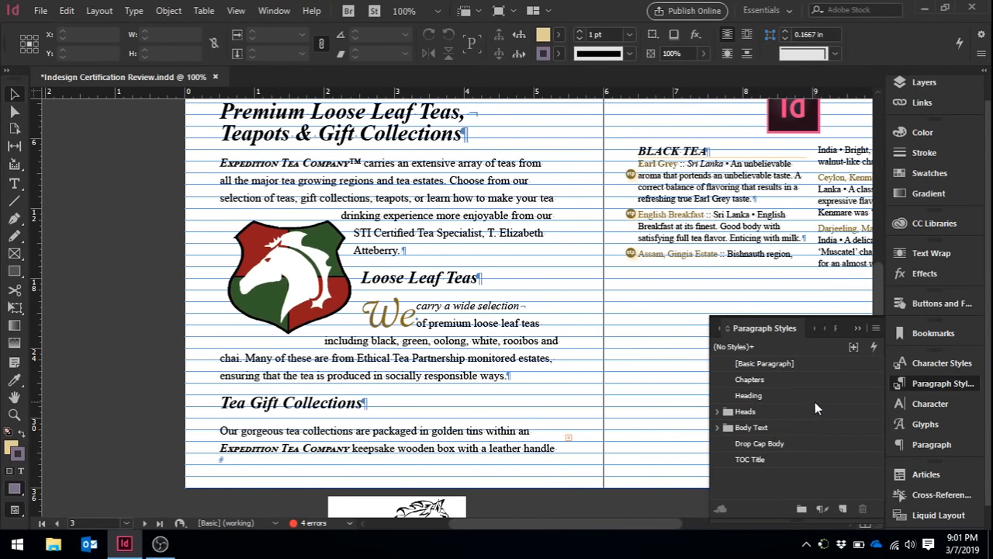
Create a new paragraph style named Practice, based on Chapters and added to My Library, and bring the paragraph style list back up
click(876, 329)
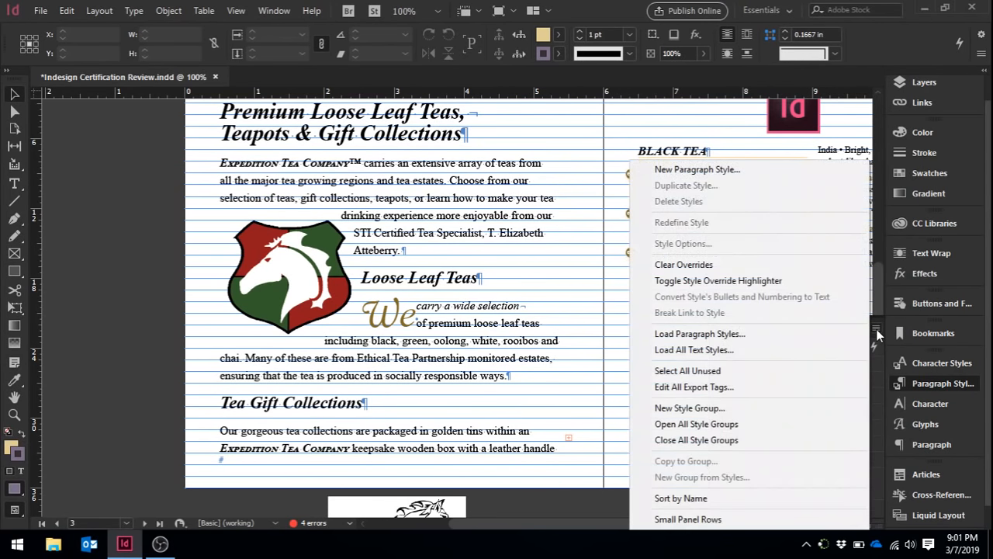
click(763, 174)
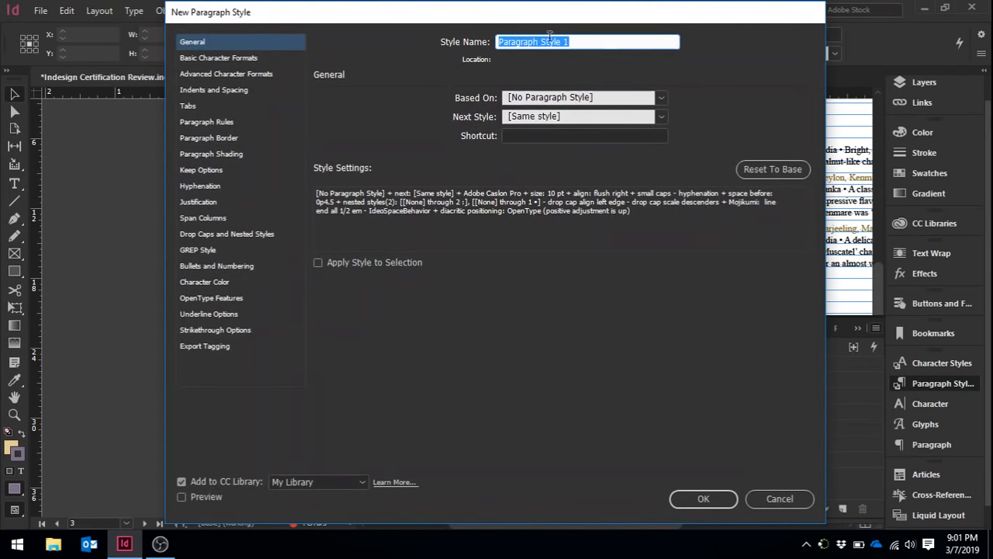
text(P)
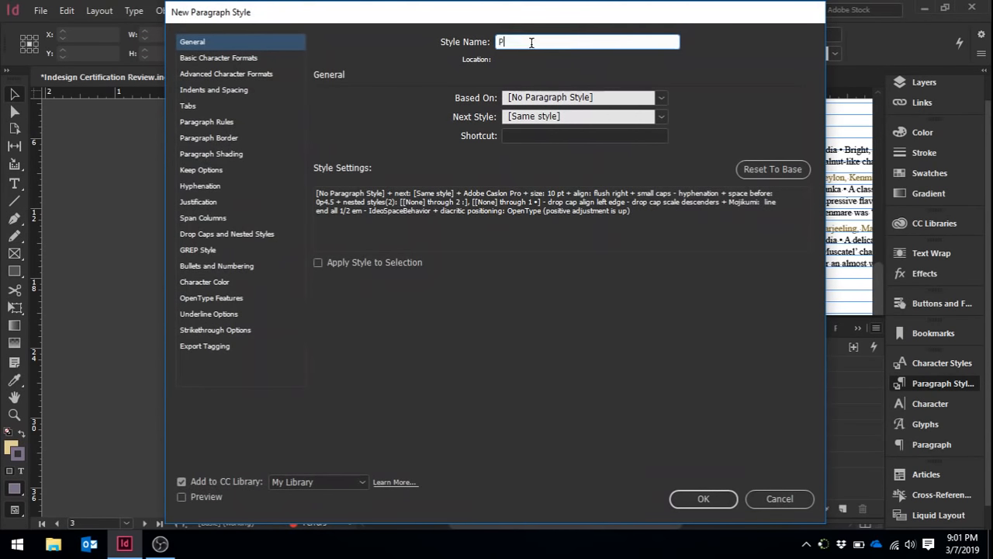
text(ractice)
click(566, 99)
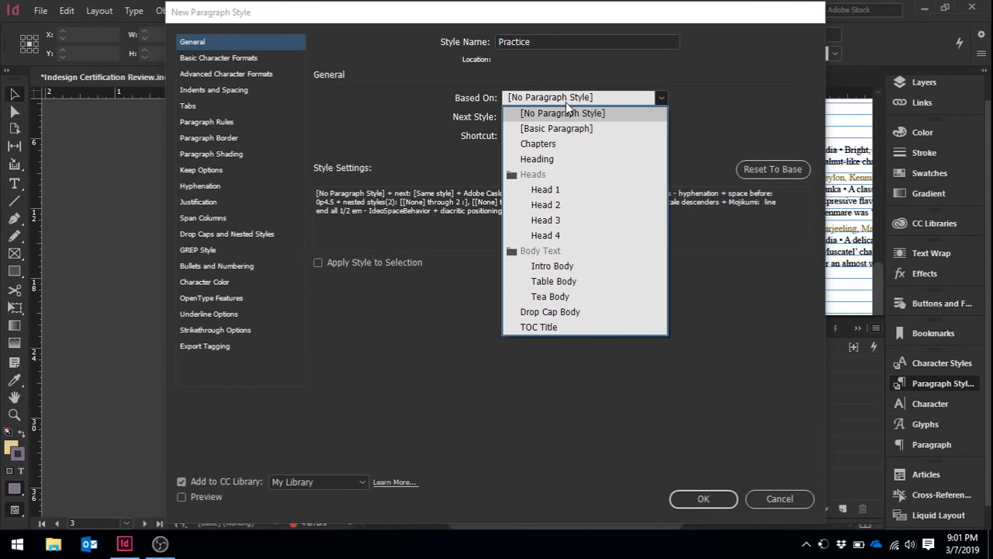
click(567, 143)
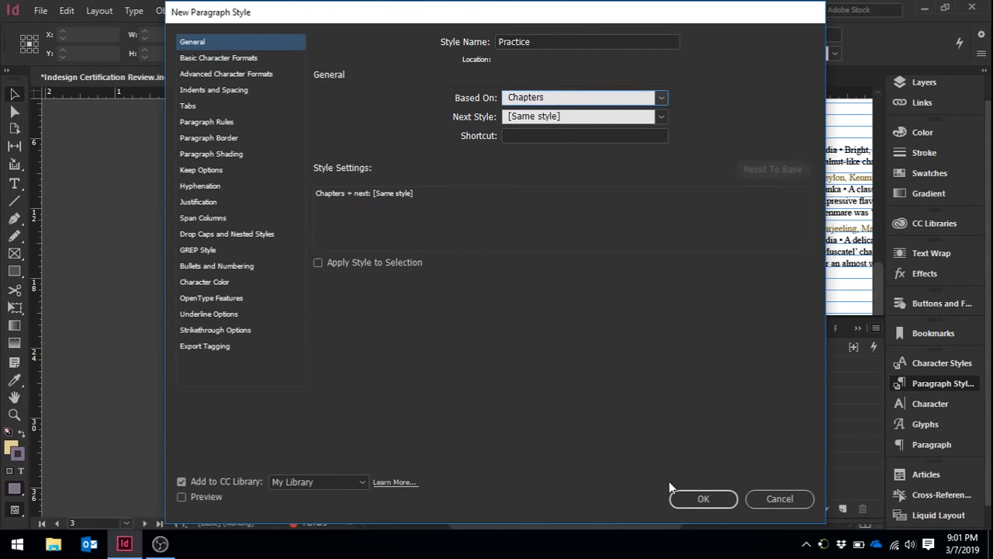
click(699, 500)
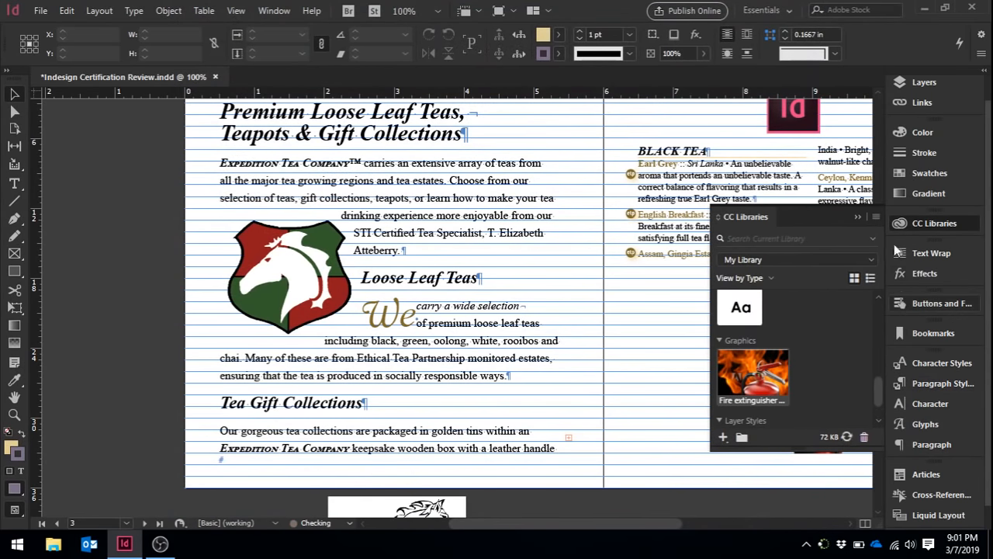
click(858, 214)
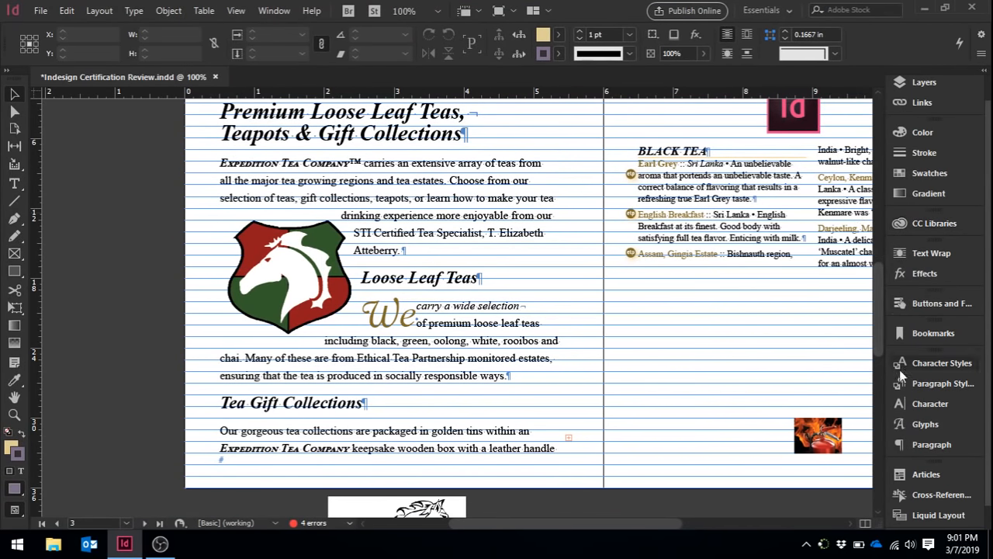
click(939, 388)
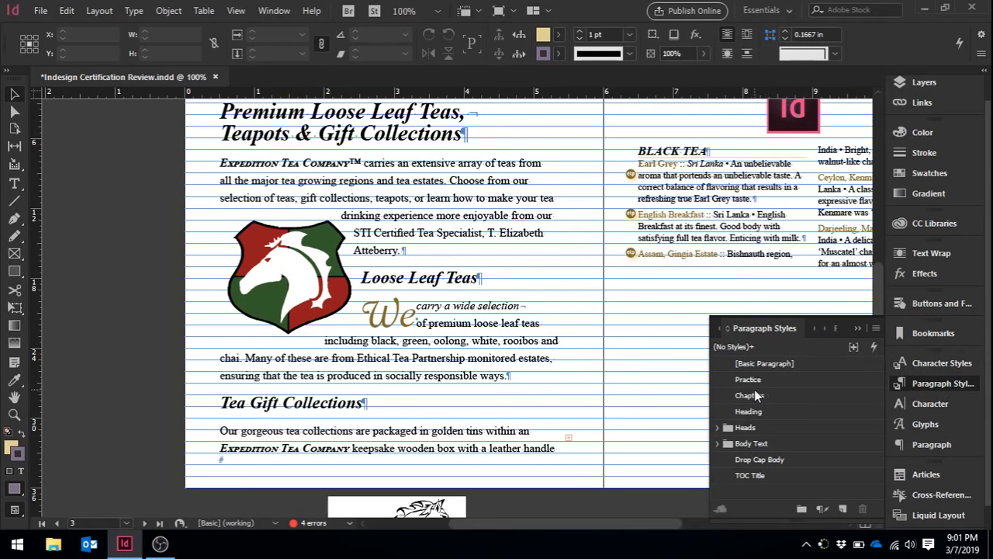
Apply the Practice paragraph style to the Dragonwell (Lung Ching) description under the GREEN TEA heading on page 5
click(774, 380)
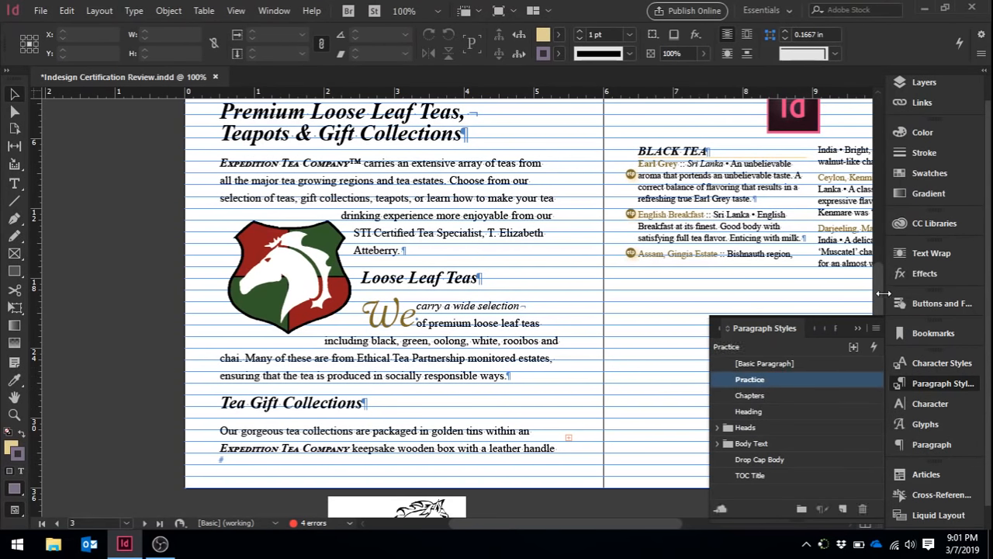
drag(879, 294, 887, 425)
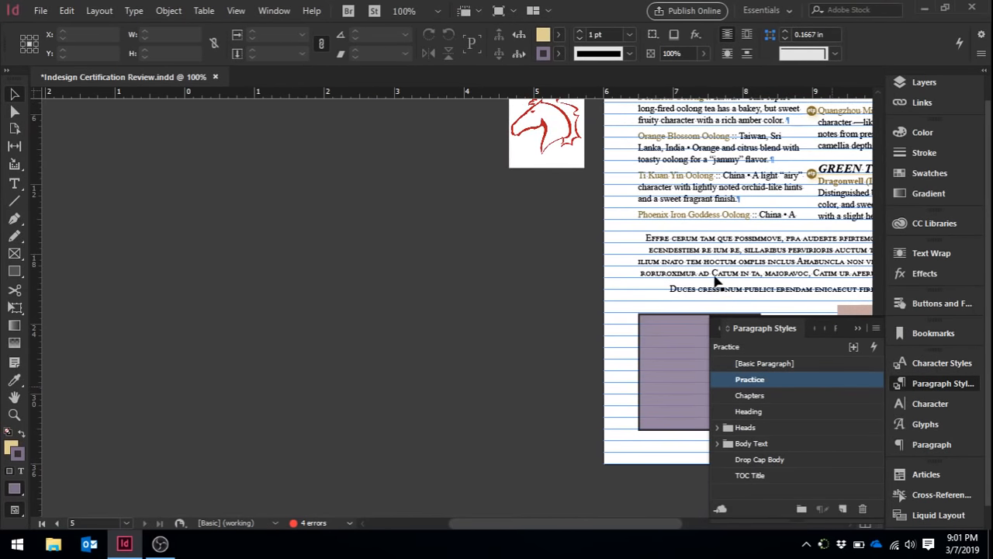
drag(534, 525, 638, 522)
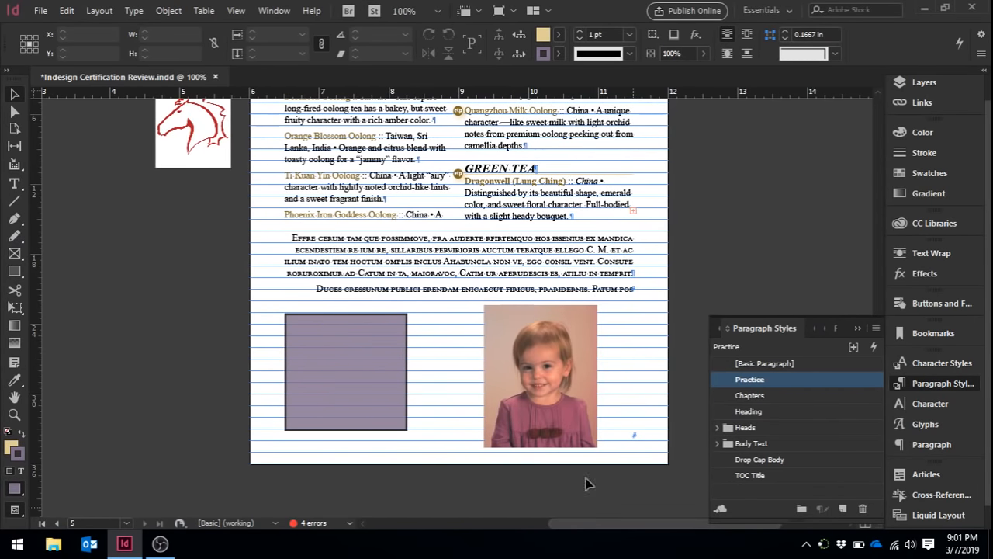
click(474, 208)
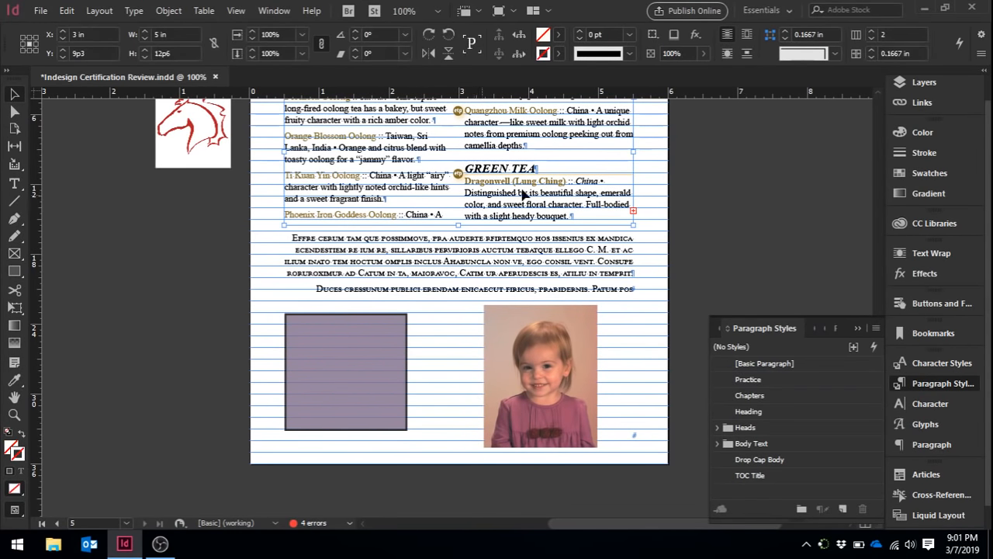
triple_click(474, 185)
drag(466, 182, 616, 237)
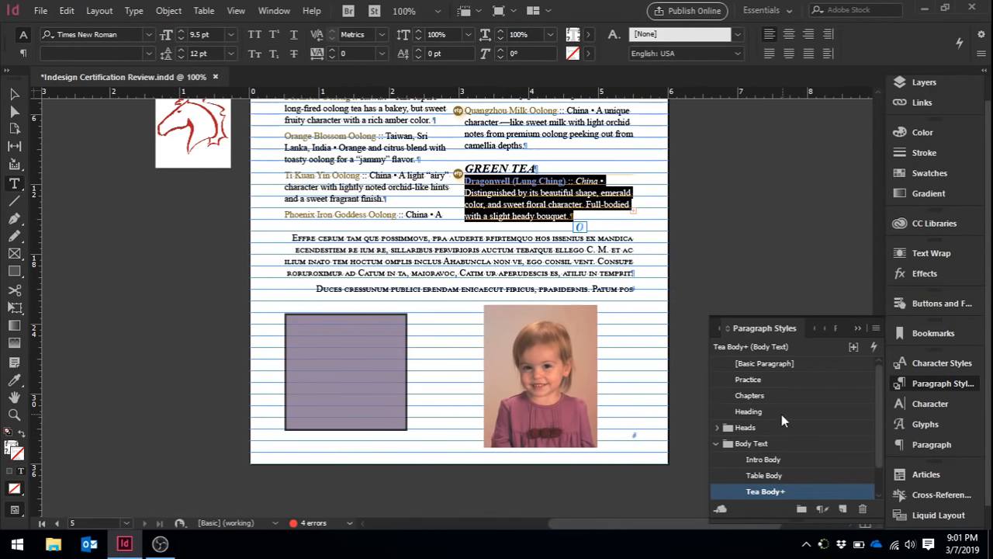
click(789, 377)
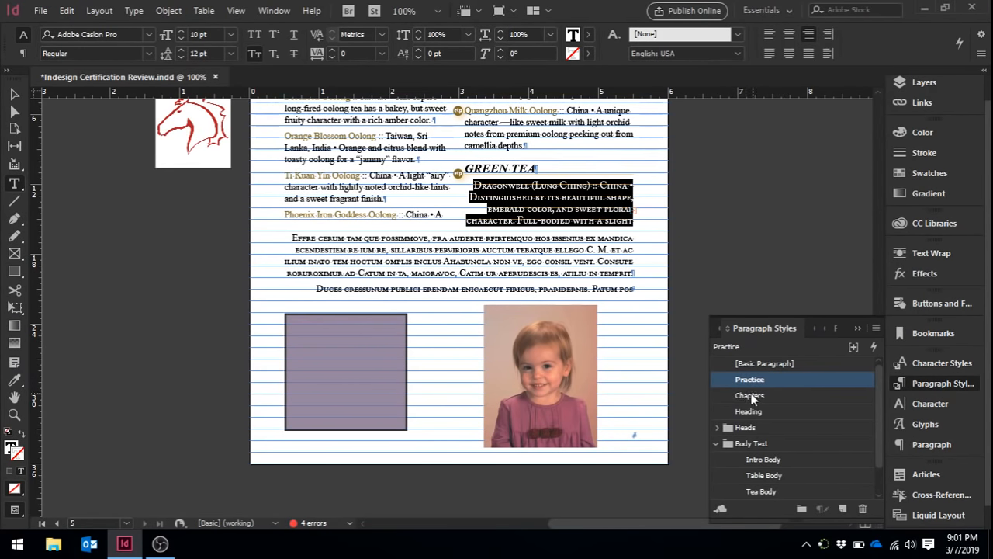
Apply the Tea Name character style to the words "Phoenix Iron Goddess Oolong" on page 5
click(857, 329)
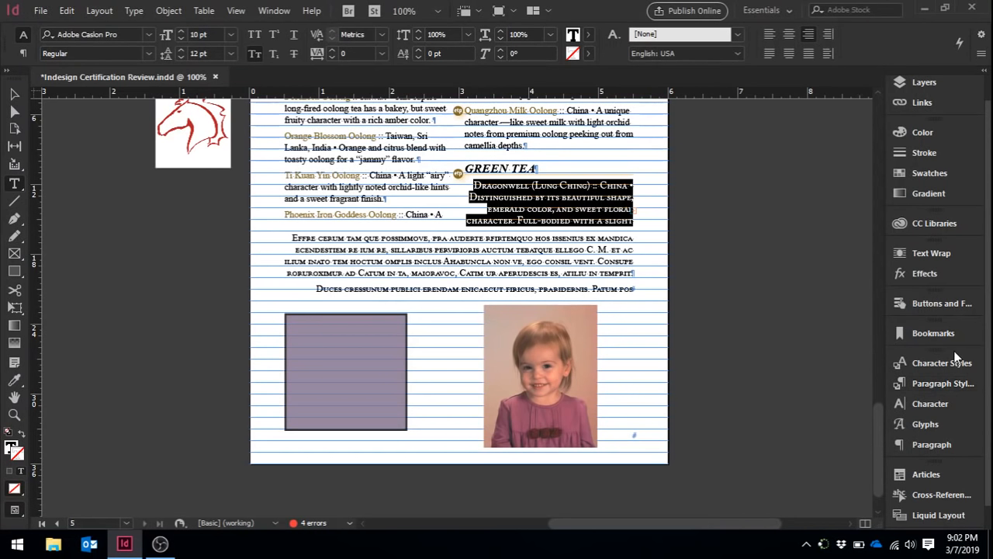
click(902, 363)
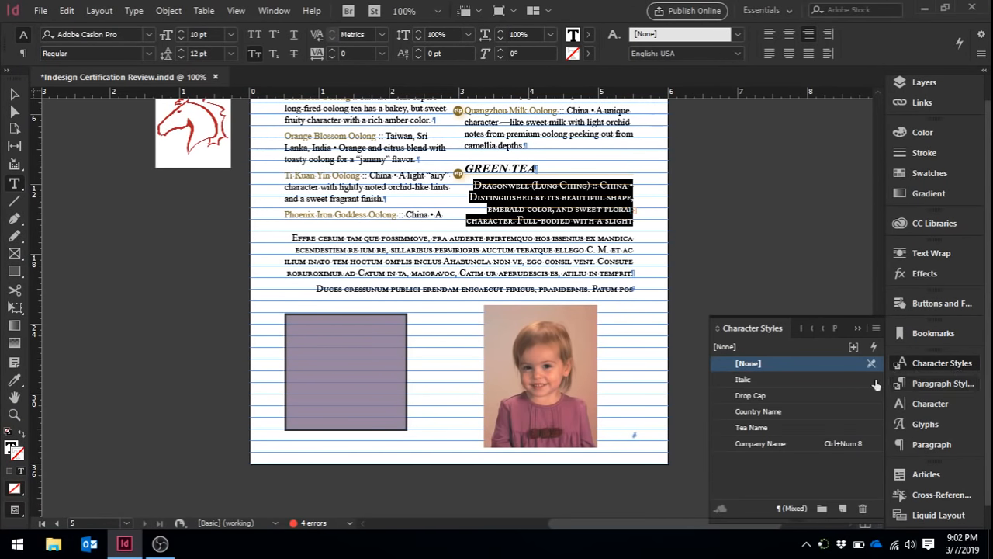
click(549, 272)
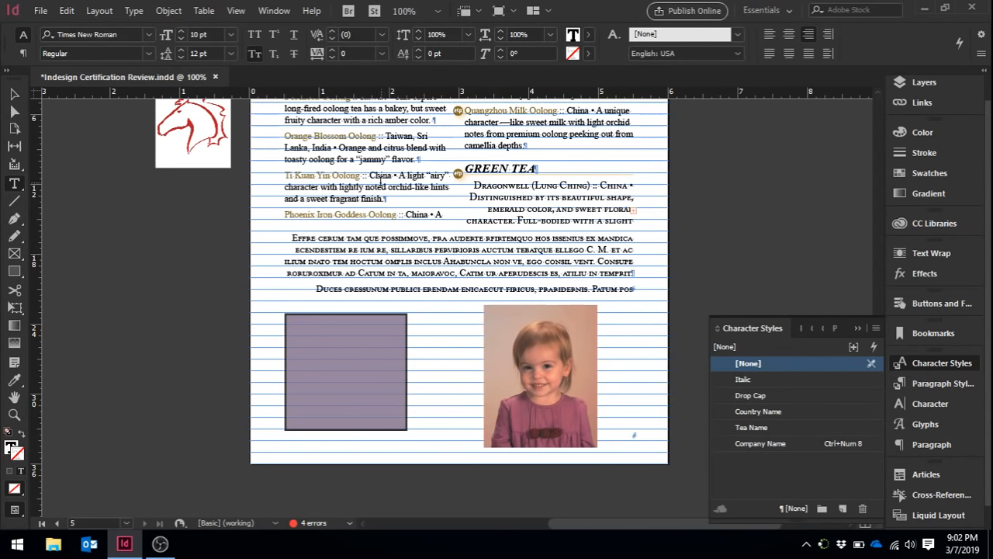
click(379, 214)
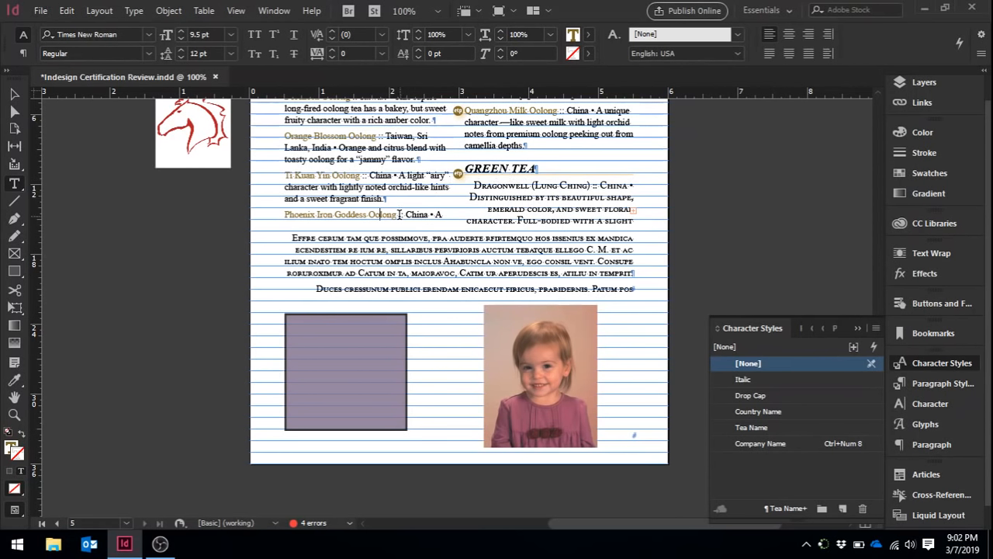
drag(398, 215, 283, 210)
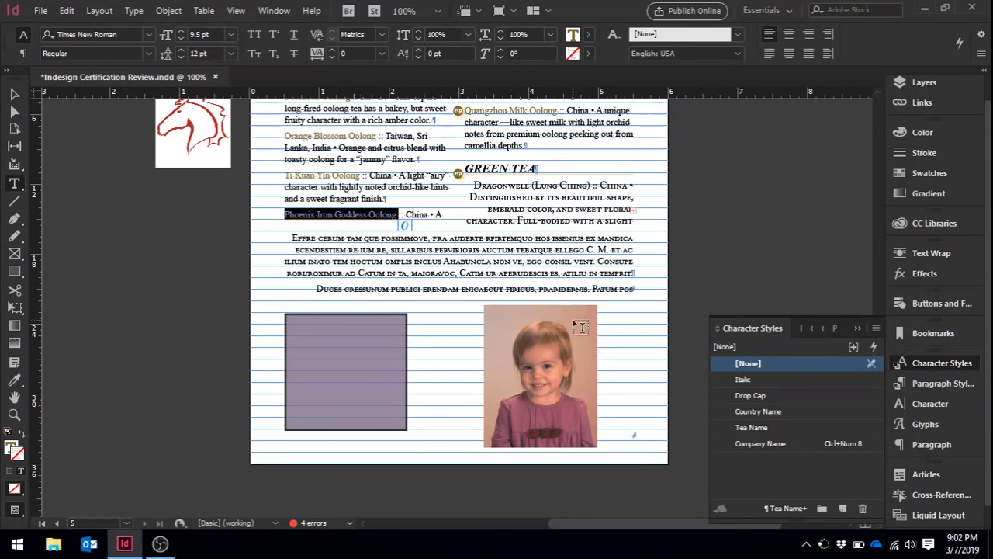
click(755, 427)
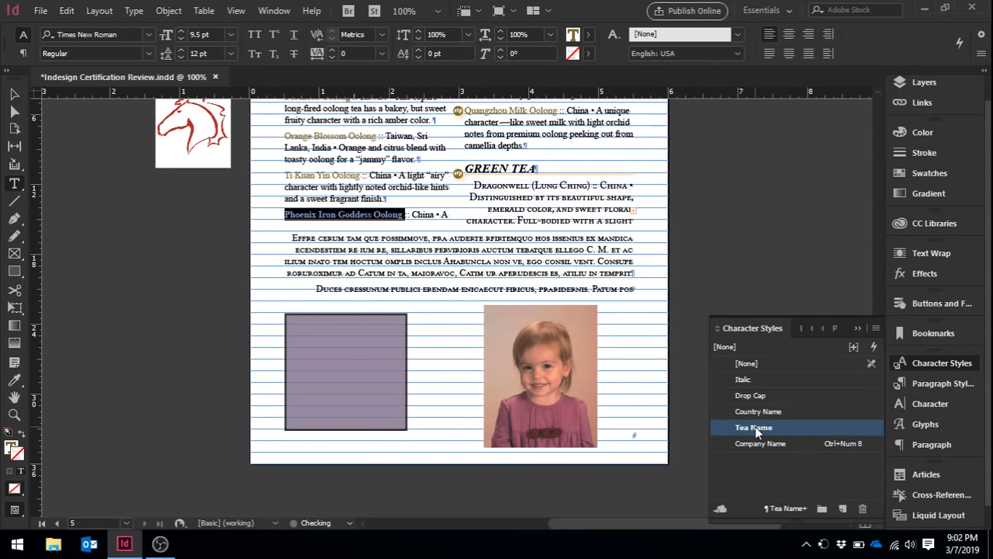
Review the Tea Name character style's basic, advanced, colour and OpenType settings without changing them
double_click(754, 427)
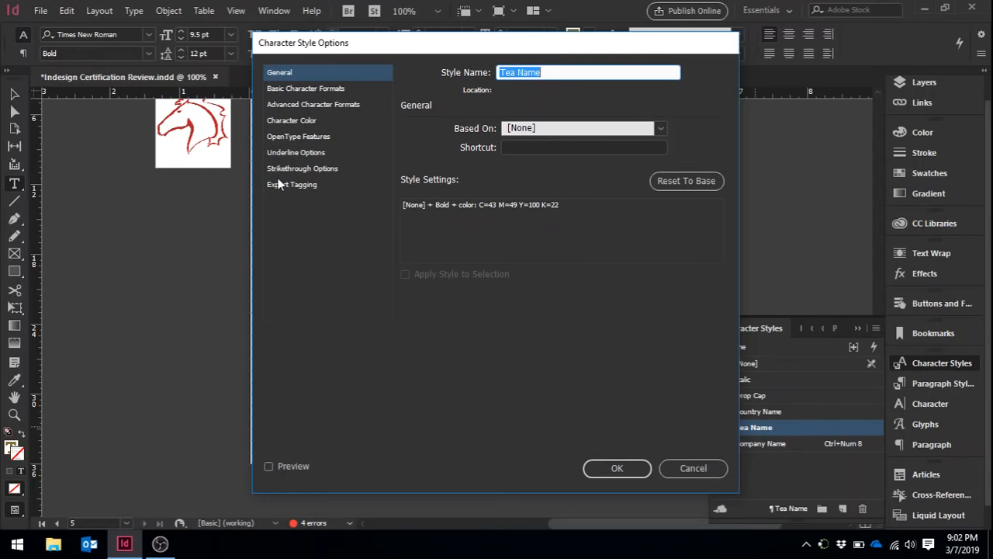
click(293, 89)
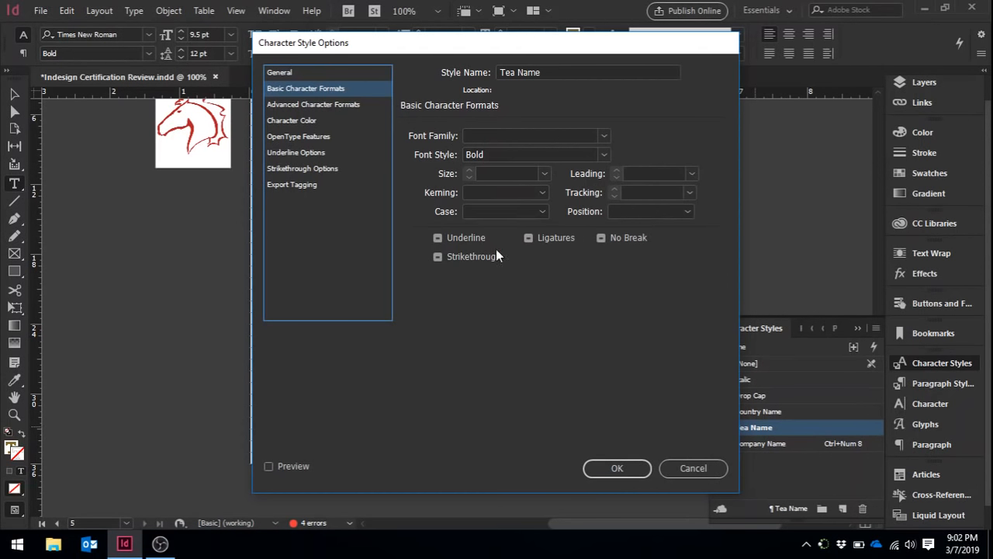
click(307, 108)
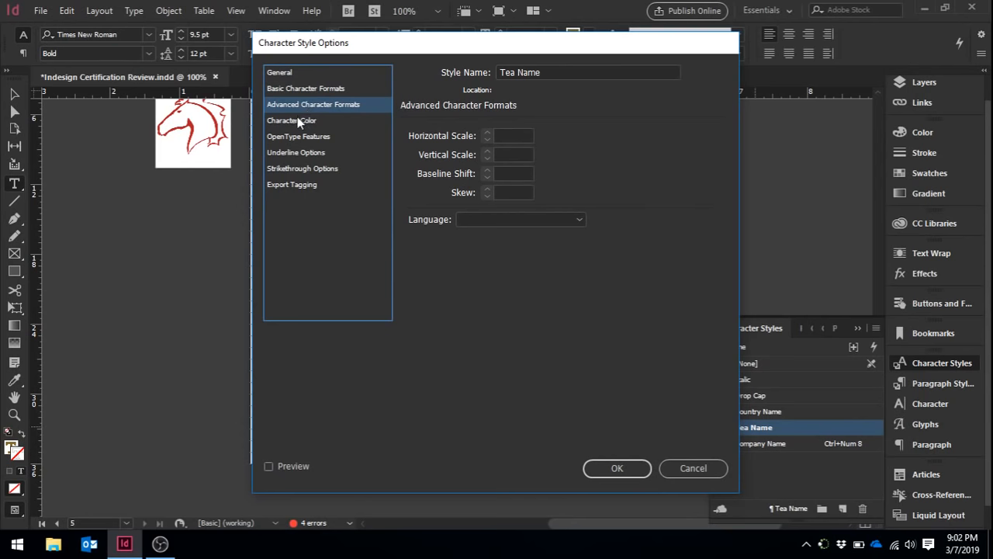
click(298, 123)
click(294, 136)
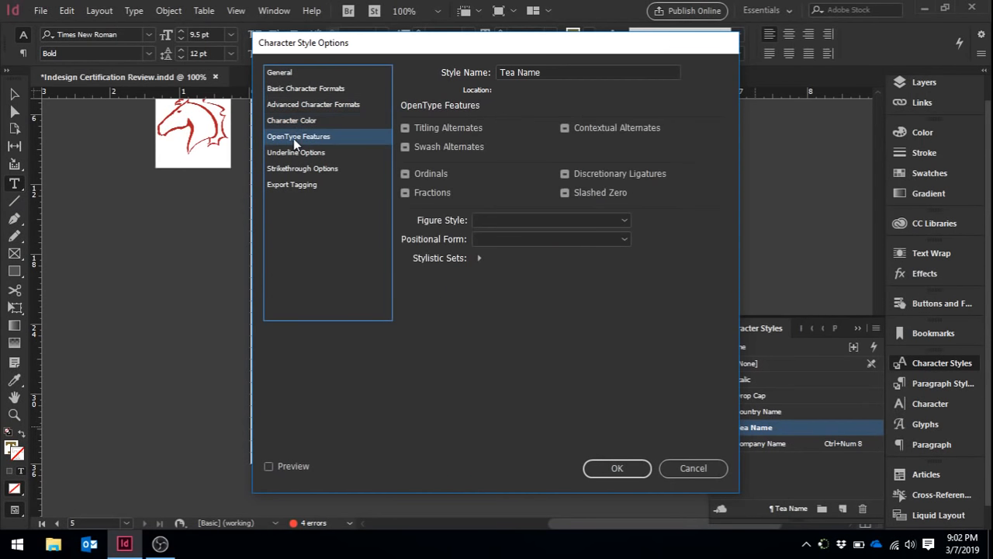
click(691, 468)
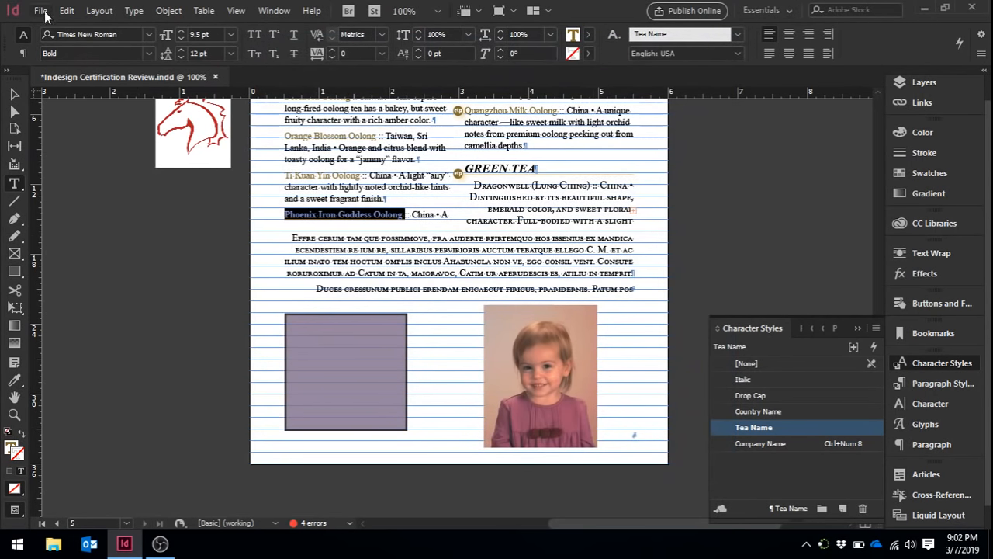
Centre-align the Phoenix Iron Goddess Oolong paragraph and save the document
click(22, 53)
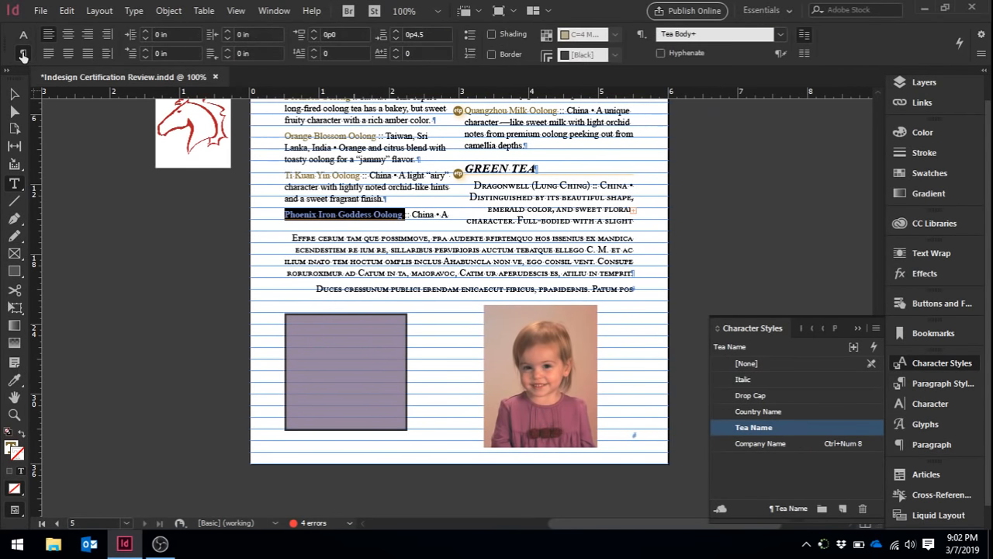
click(68, 34)
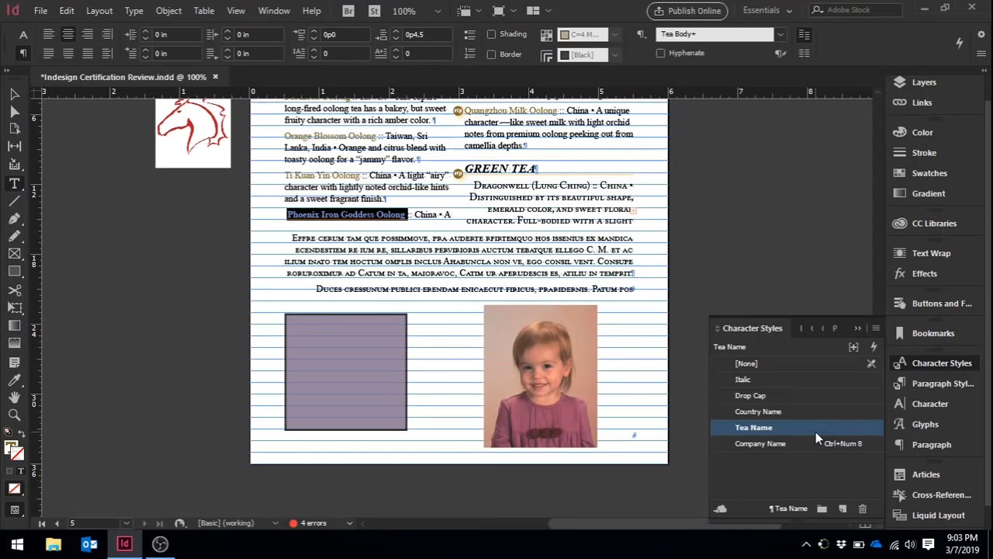
key(ctrl+s)
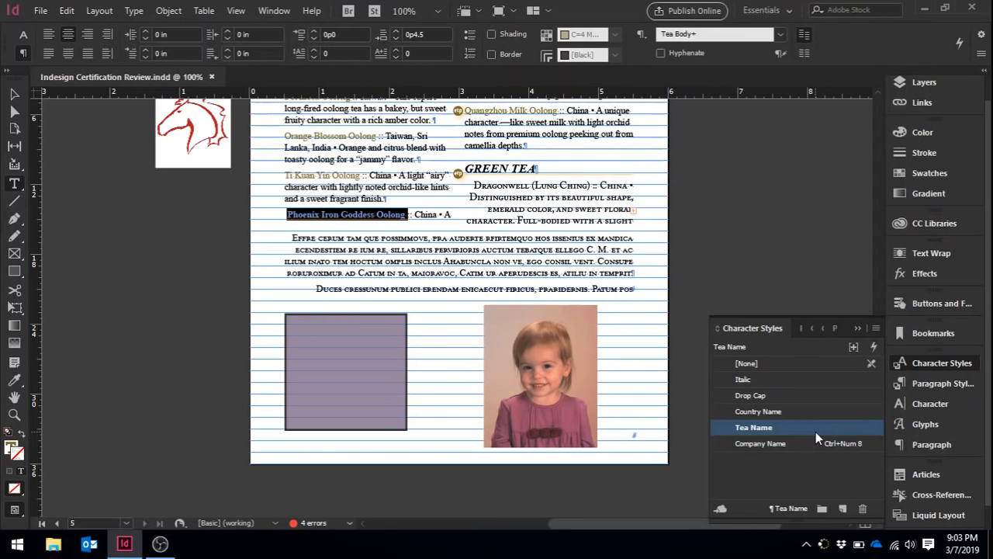
Reset the Tea Name character style to its base, accept the change and deselect the tea name text
double_click(815, 431)
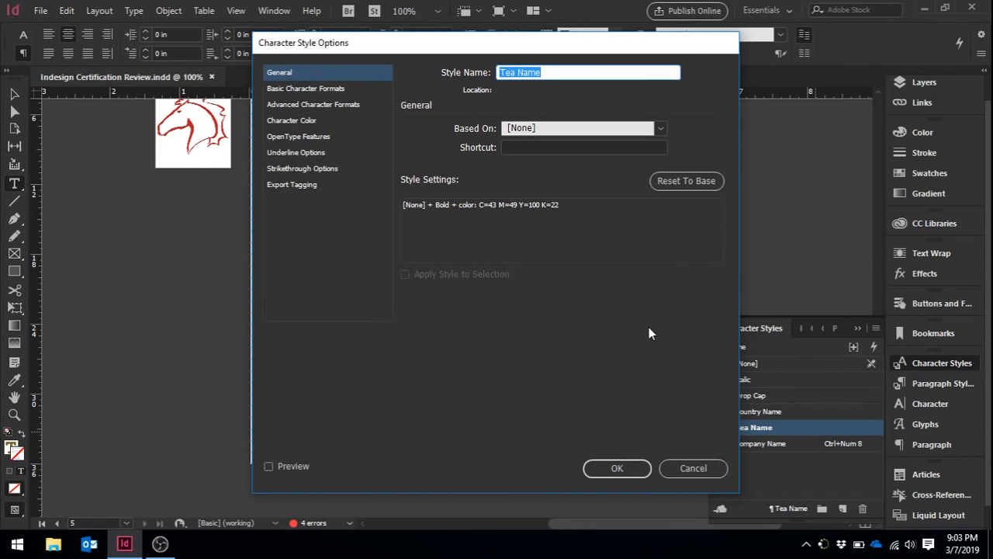
click(683, 183)
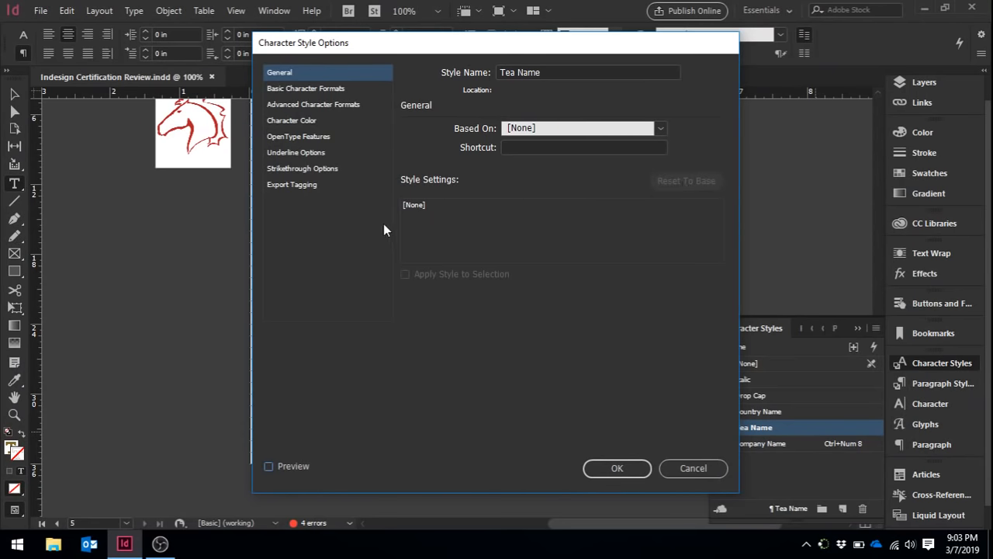
click(617, 467)
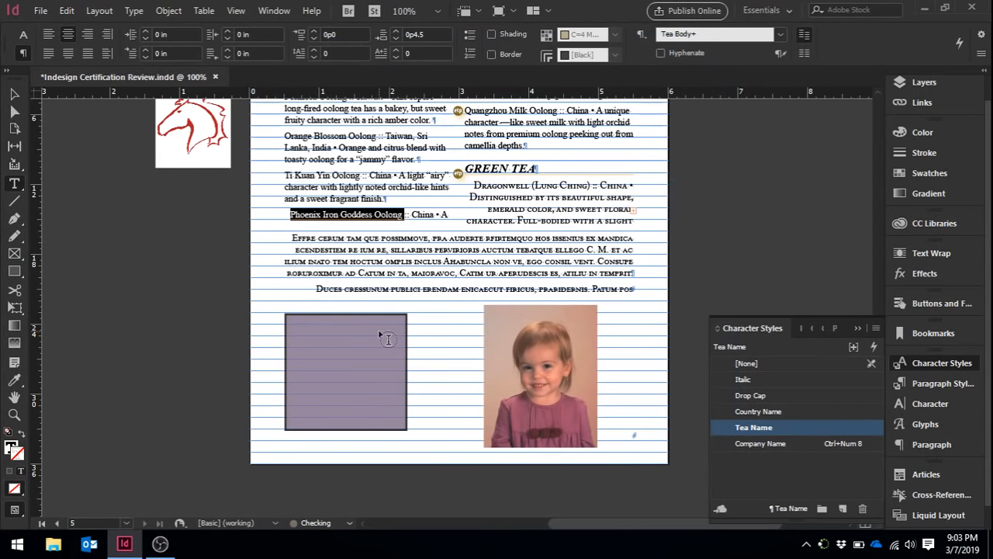
click(374, 215)
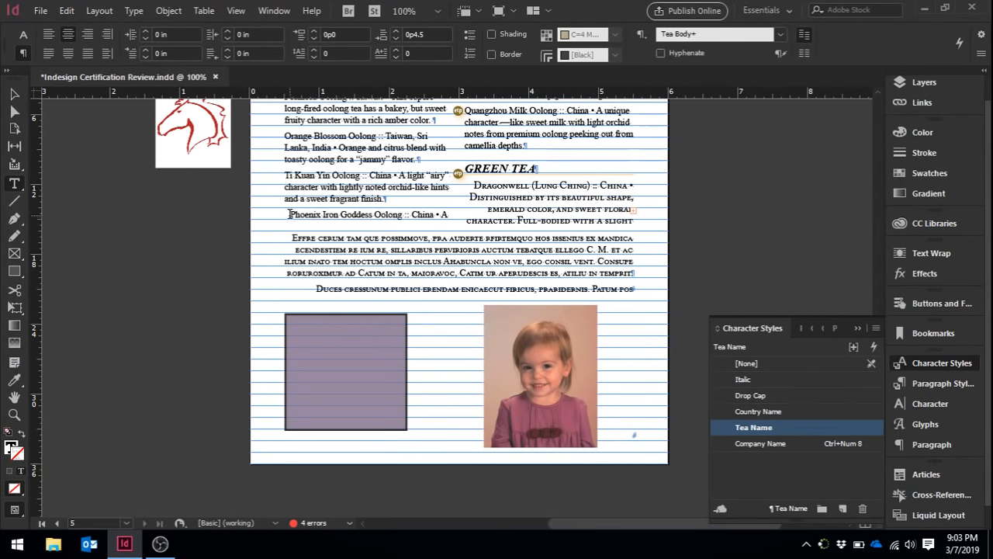
drag(290, 215, 405, 215)
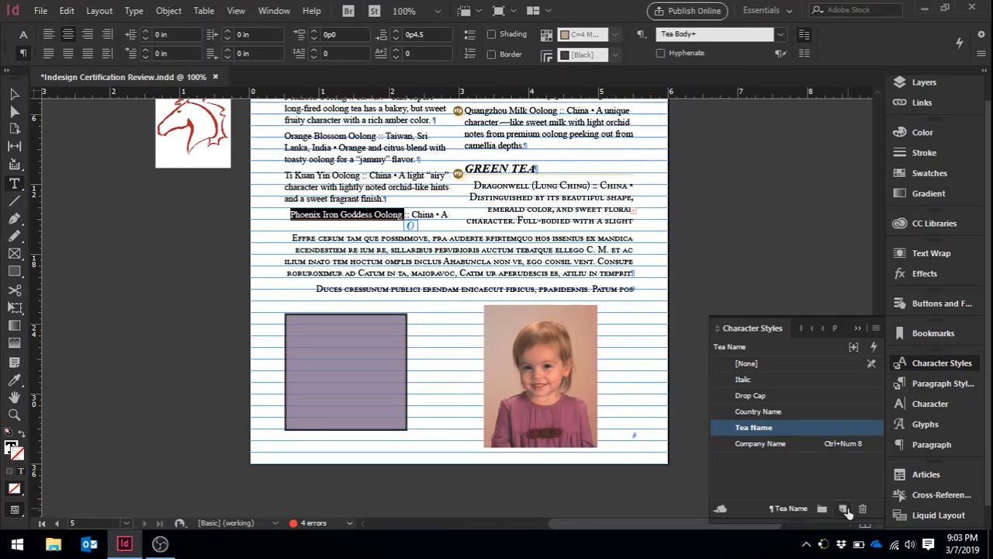
click(189, 275)
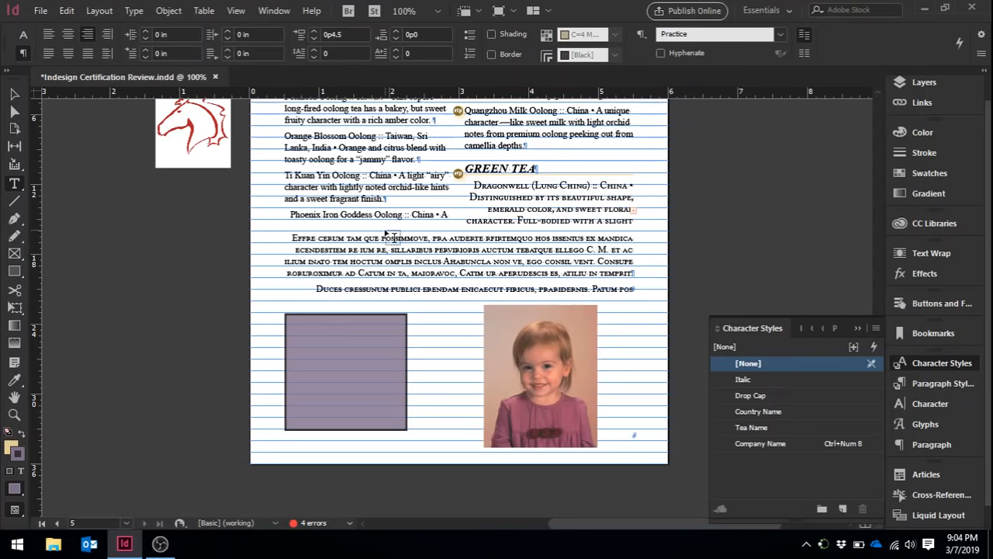
Apply the Fade In animation preset to the Id logo above the Black Tea list on page 4
scroll(877, 92, up, 10)
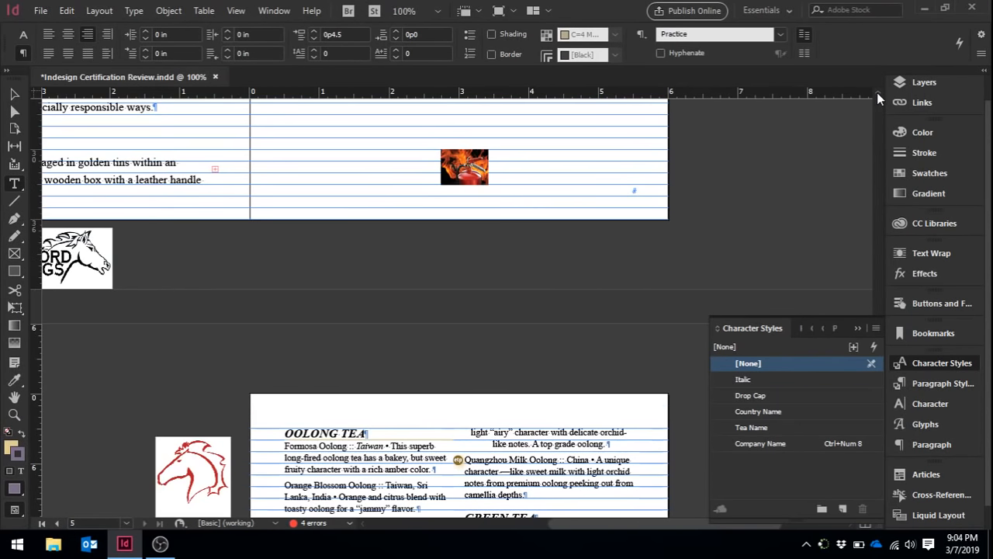
scroll(876, 92, up, 5)
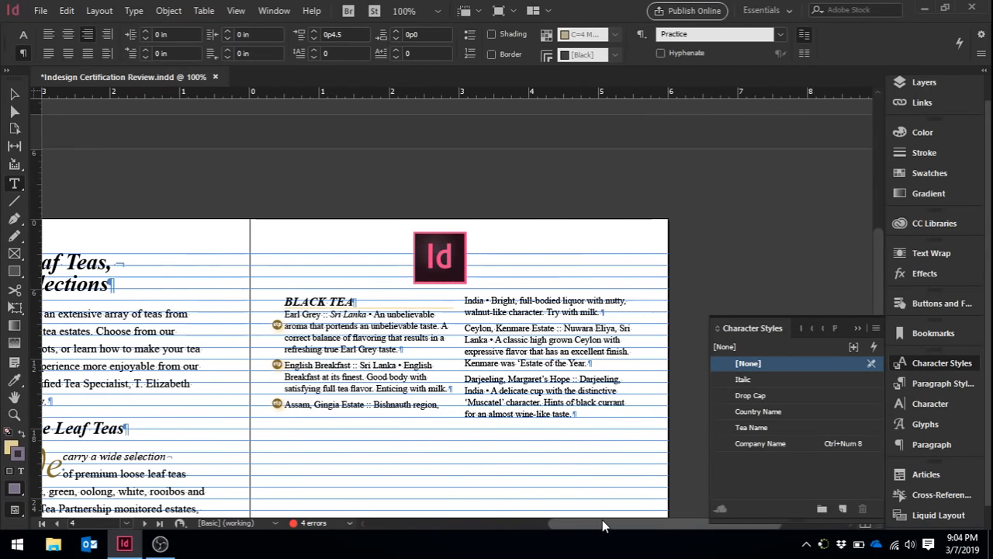
drag(602, 522, 625, 518)
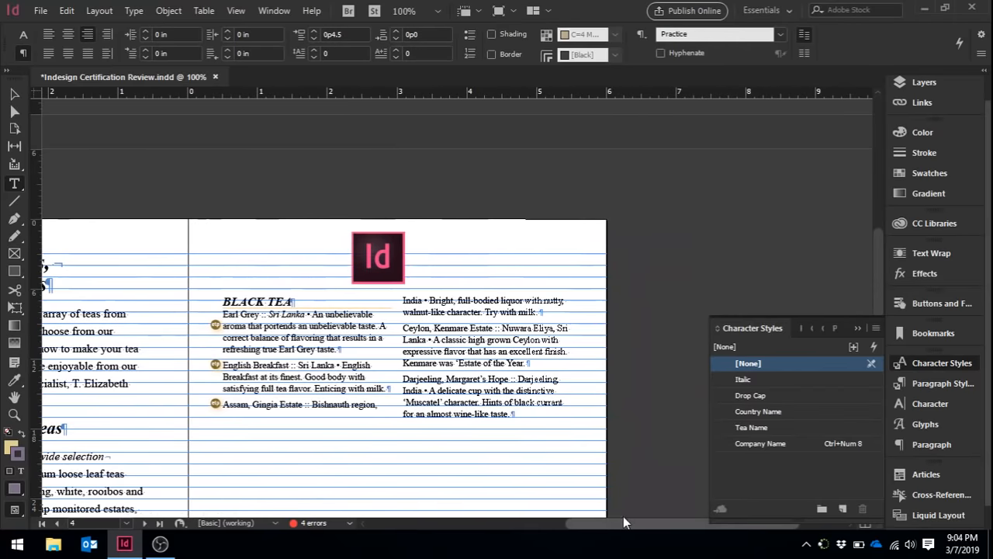
click(14, 94)
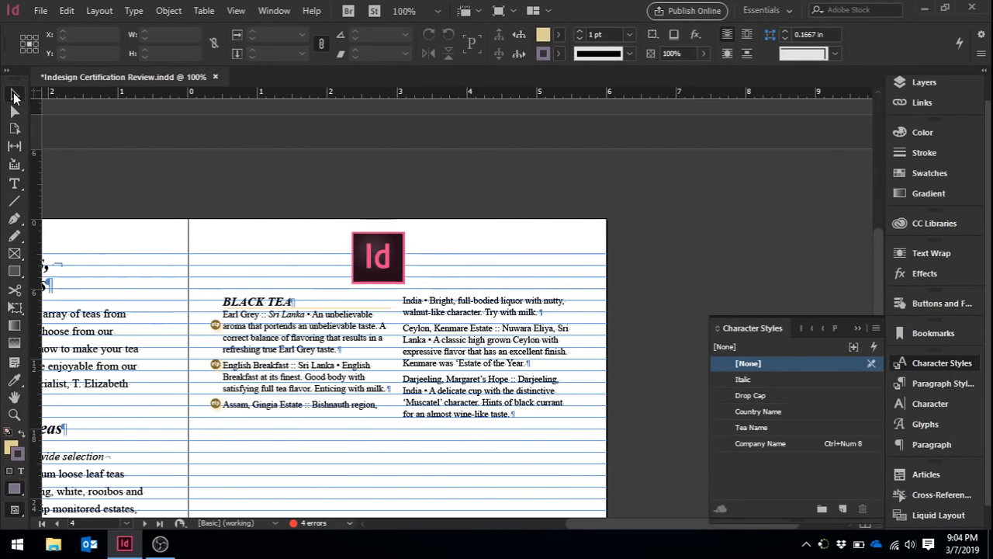
click(360, 243)
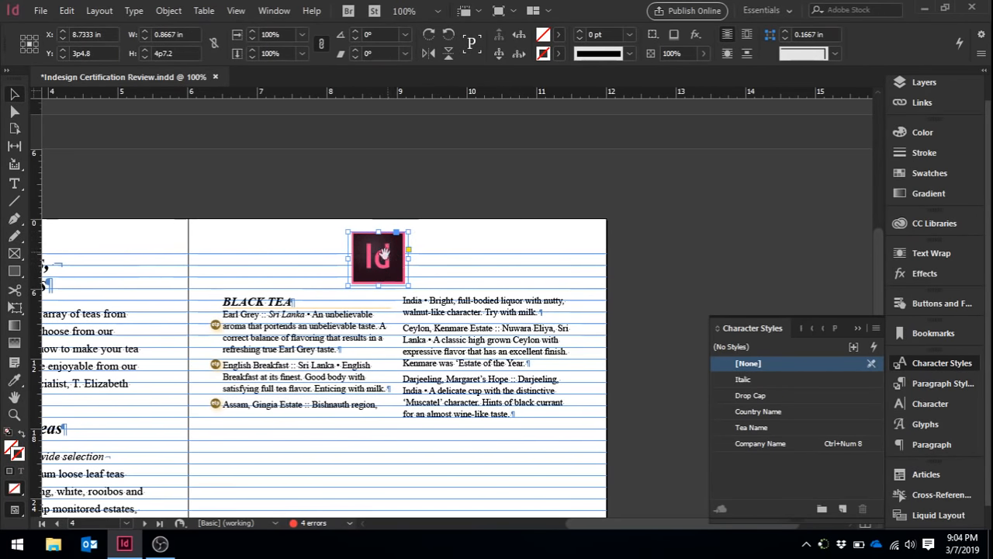
click(275, 11)
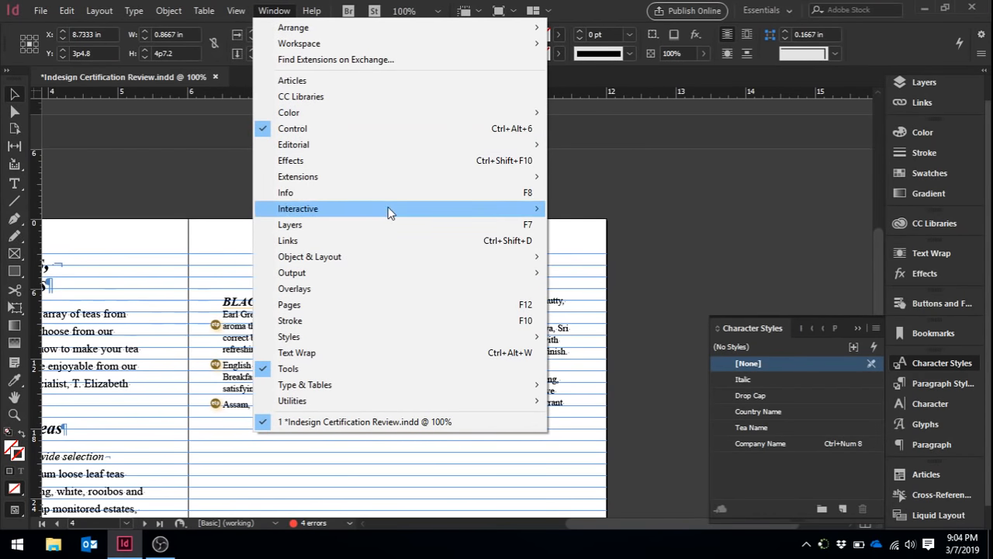
mouse_move(388, 209)
click(588, 208)
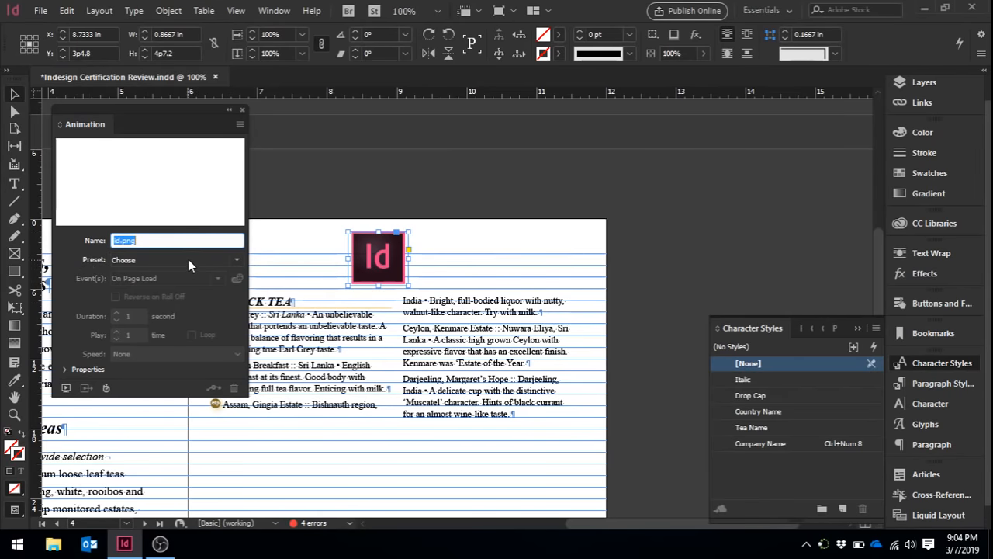
click(236, 260)
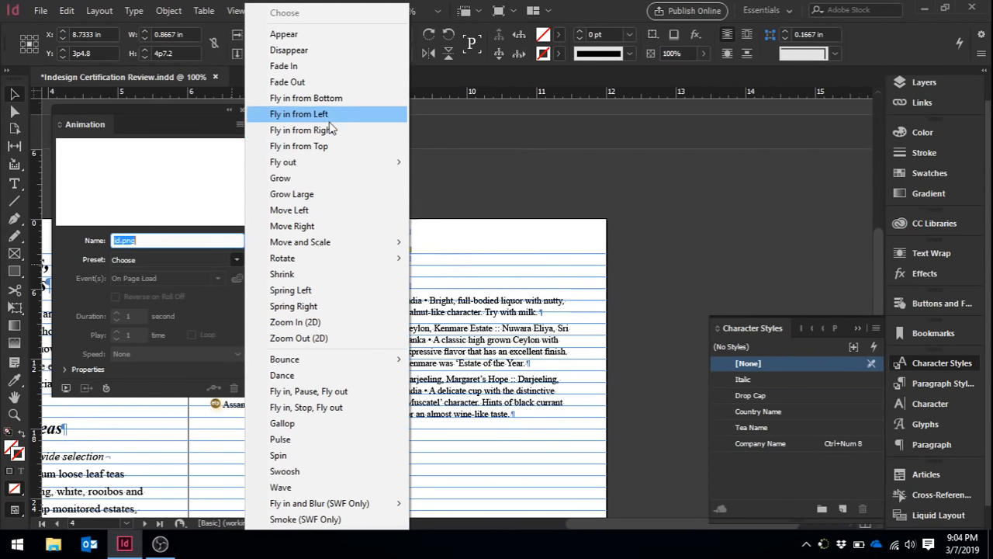
click(337, 67)
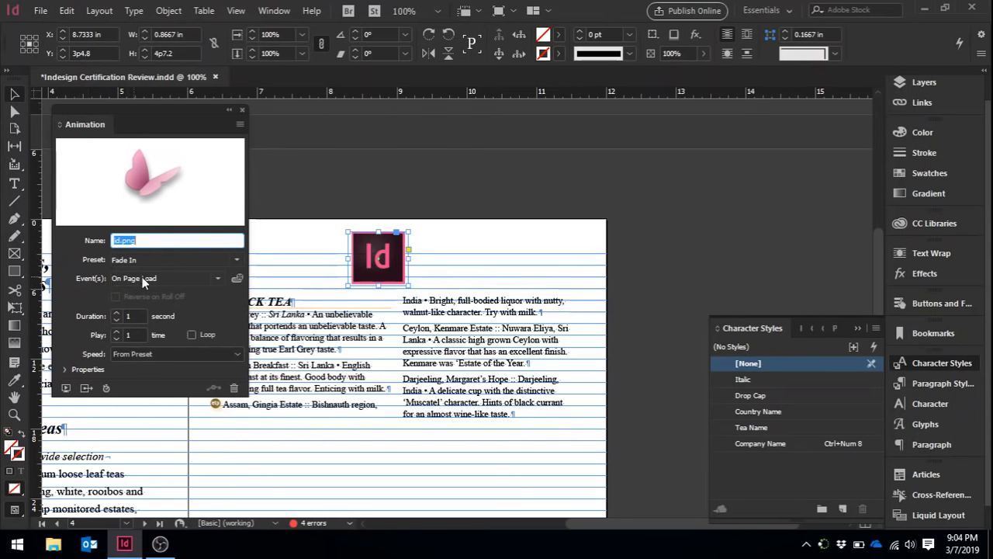
Make the logo's animation trigger only On Click (Self), removing the On Page Load event
click(218, 279)
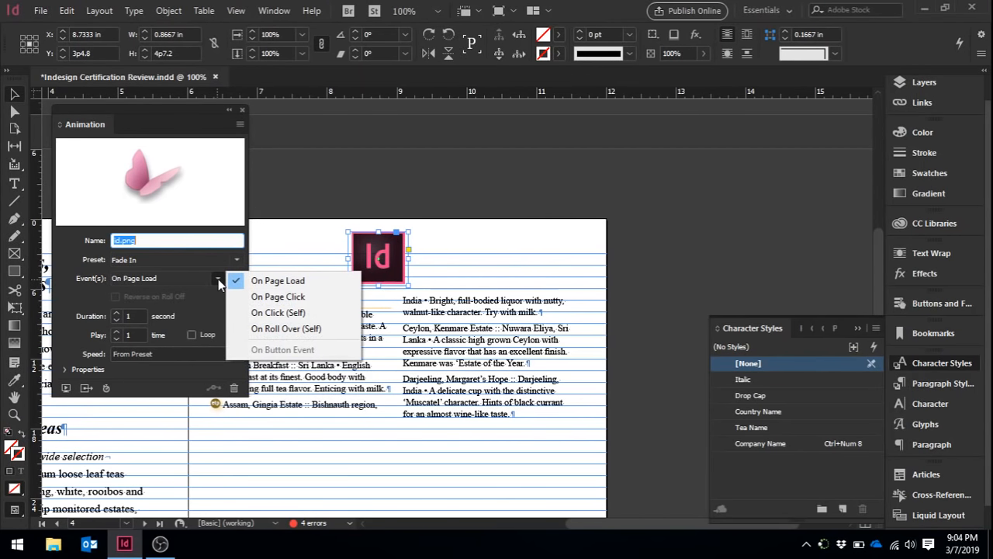
click(278, 312)
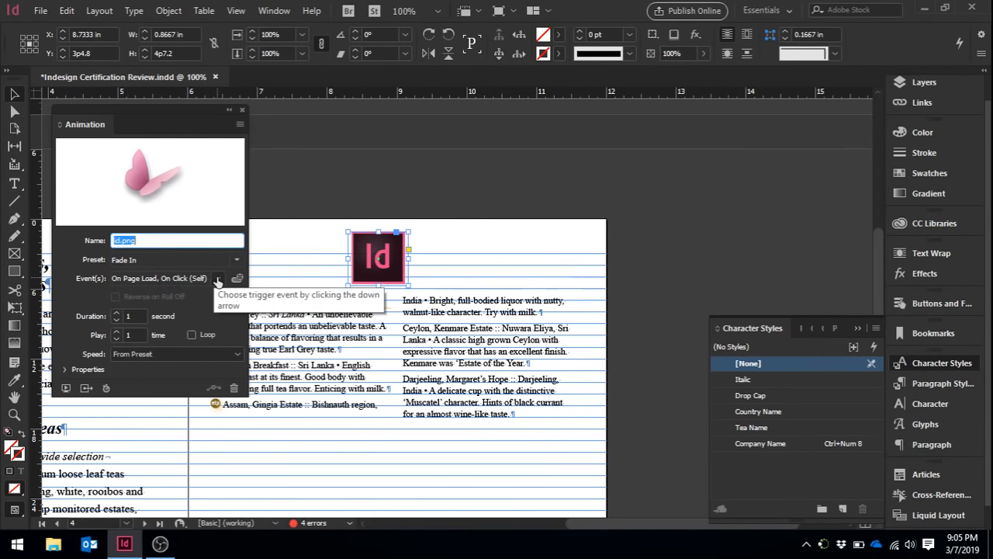
click(218, 281)
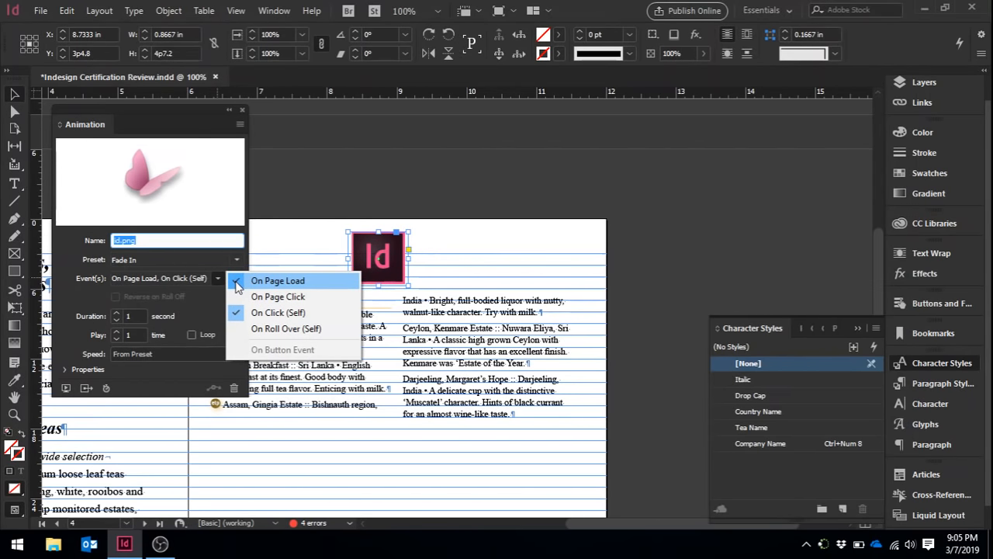
click(237, 284)
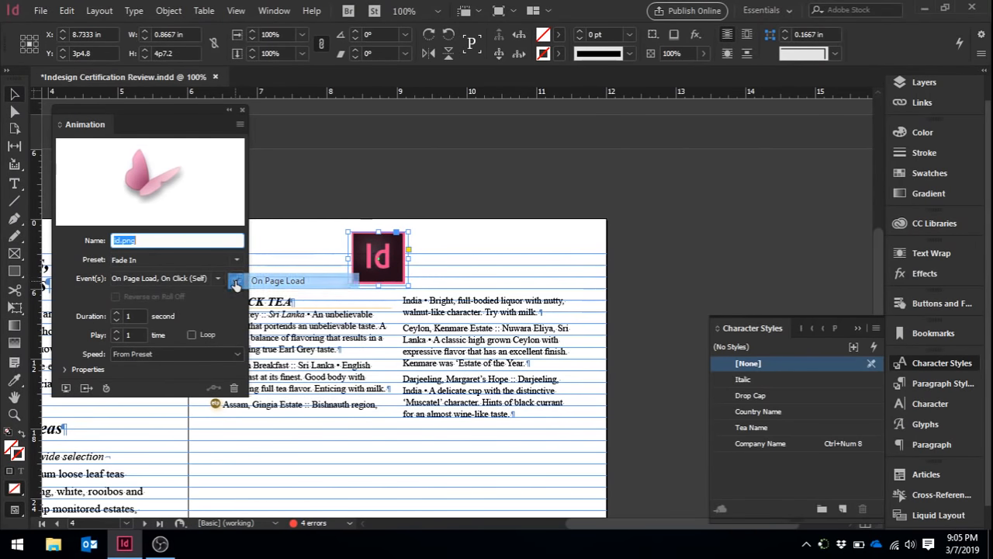
Set the logo animation's duration to 1.5 seconds and keep looping switched off
click(116, 311)
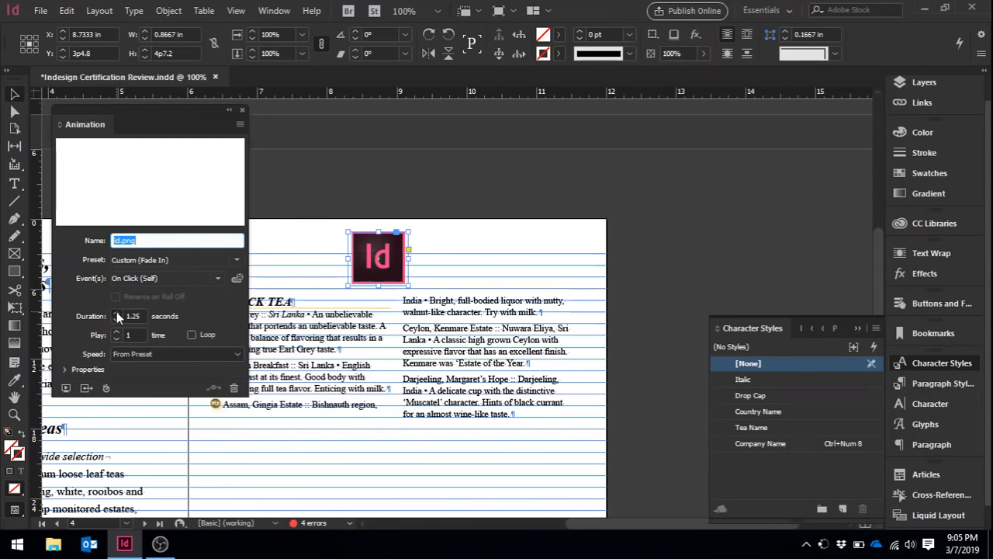
click(116, 311)
click(116, 311)
click(117, 311)
click(117, 321)
click(116, 321)
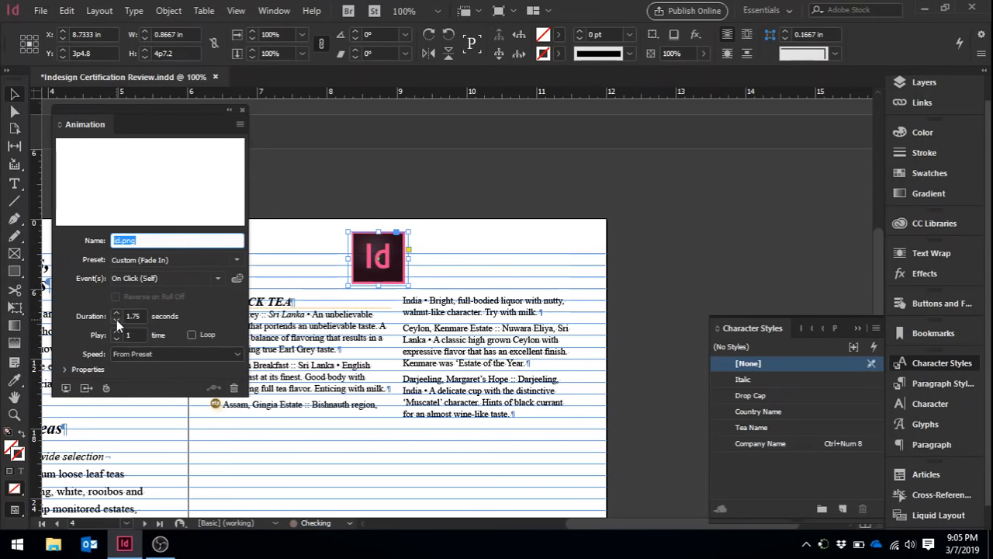
click(116, 320)
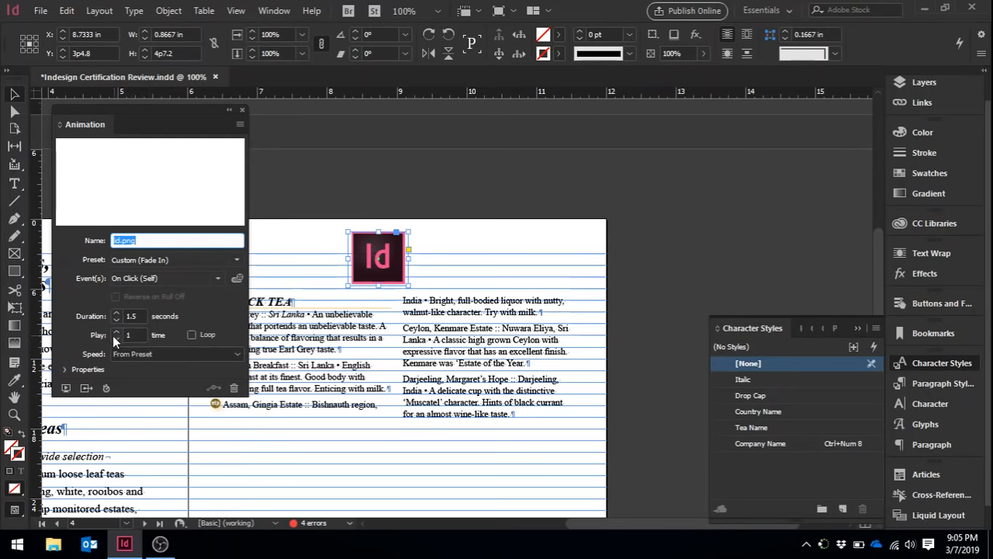
click(191, 334)
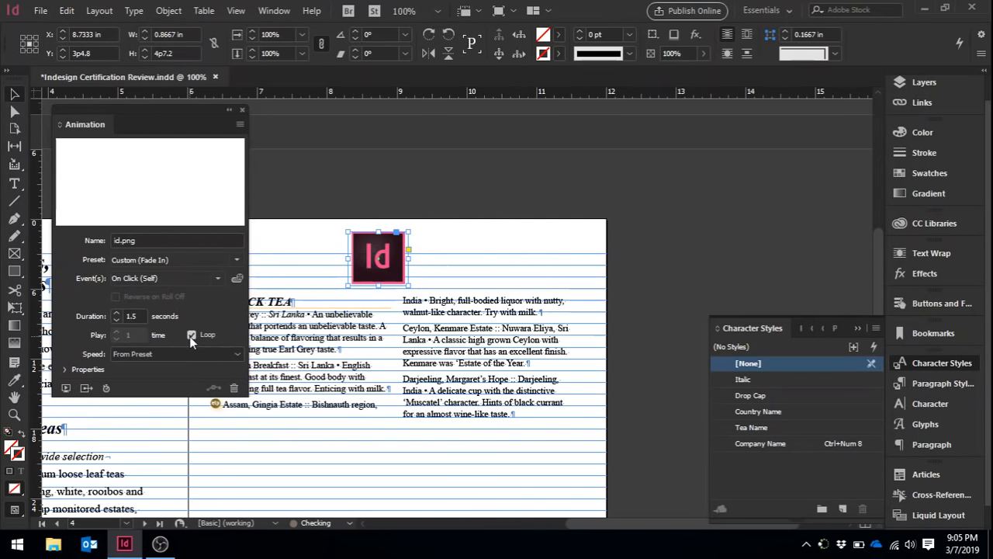
click(191, 335)
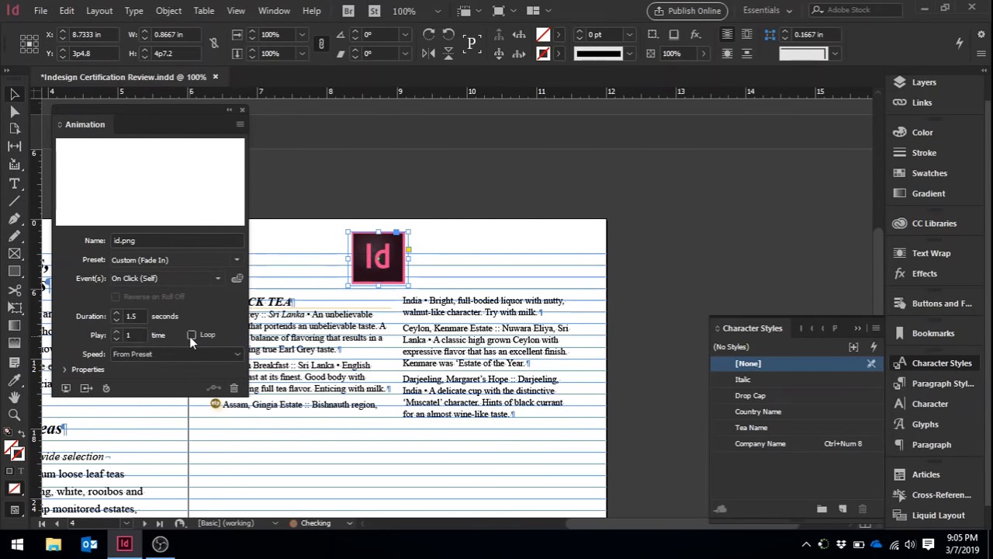
Preview the spread's interactivity, then close the preview and the animation settings
click(65, 388)
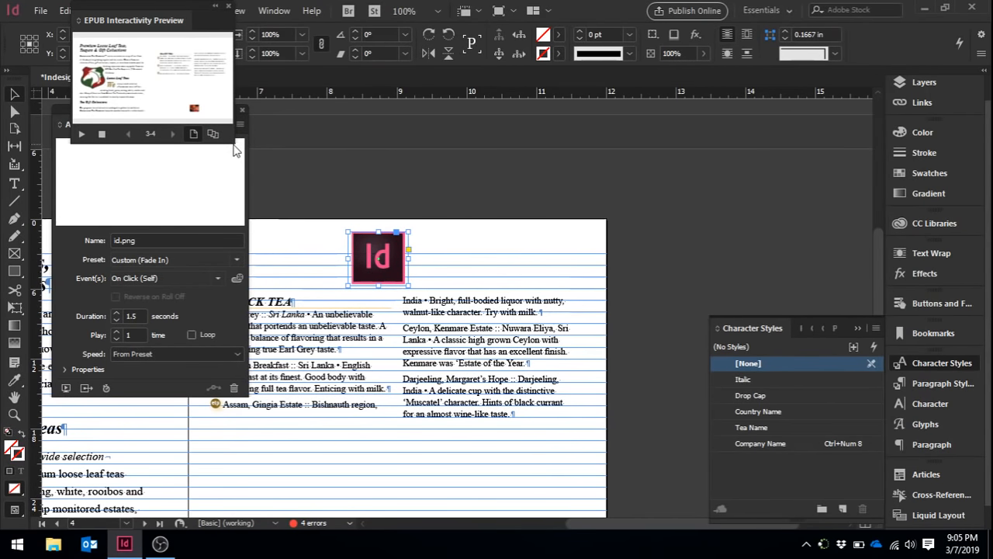
click(228, 6)
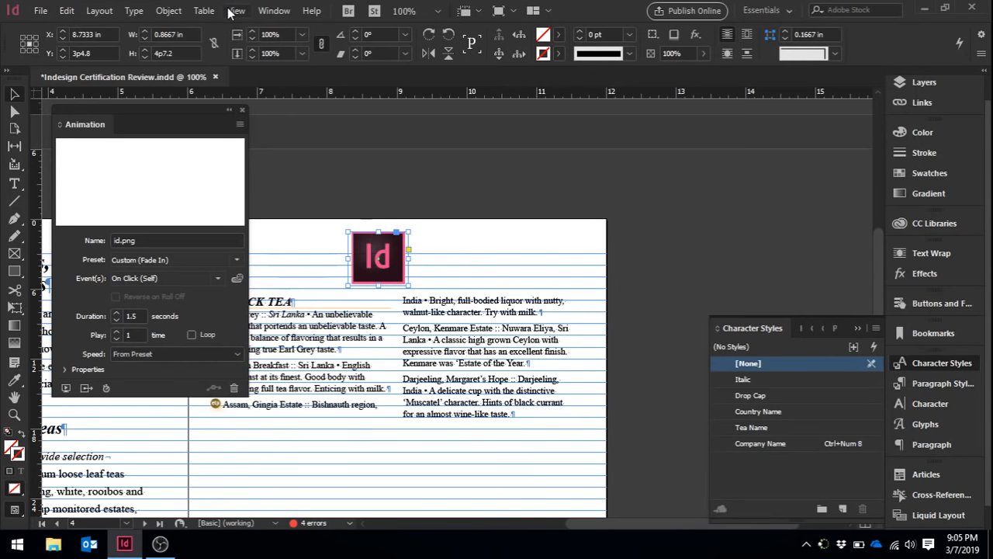
click(243, 111)
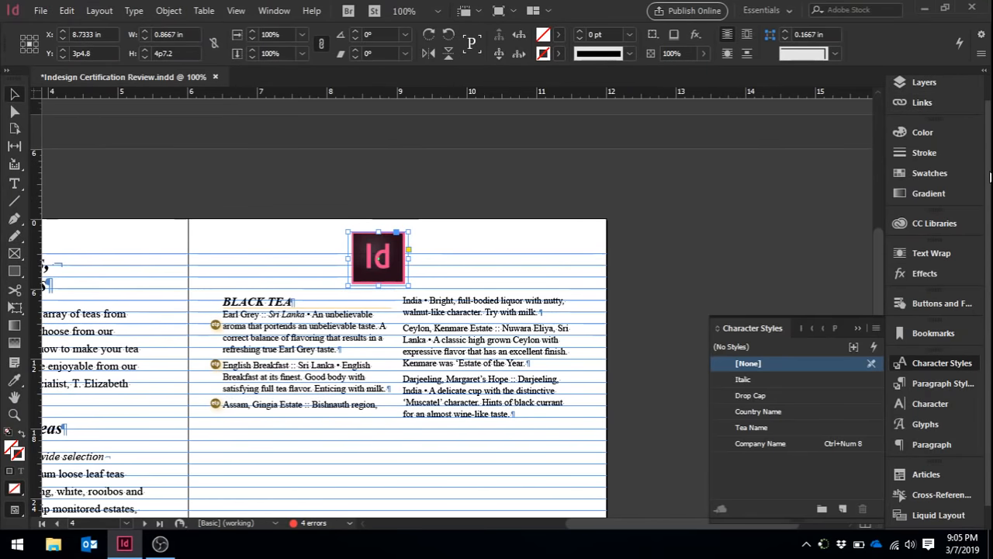
Move page 2 to the end of the 3-4 spread to form a three-page spread
scroll(939, 93, up, 1)
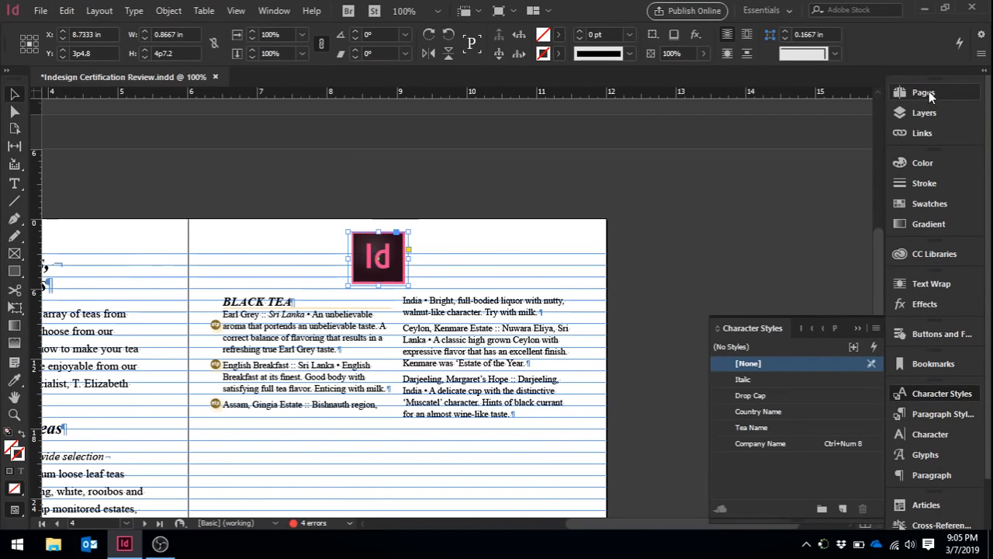
click(927, 92)
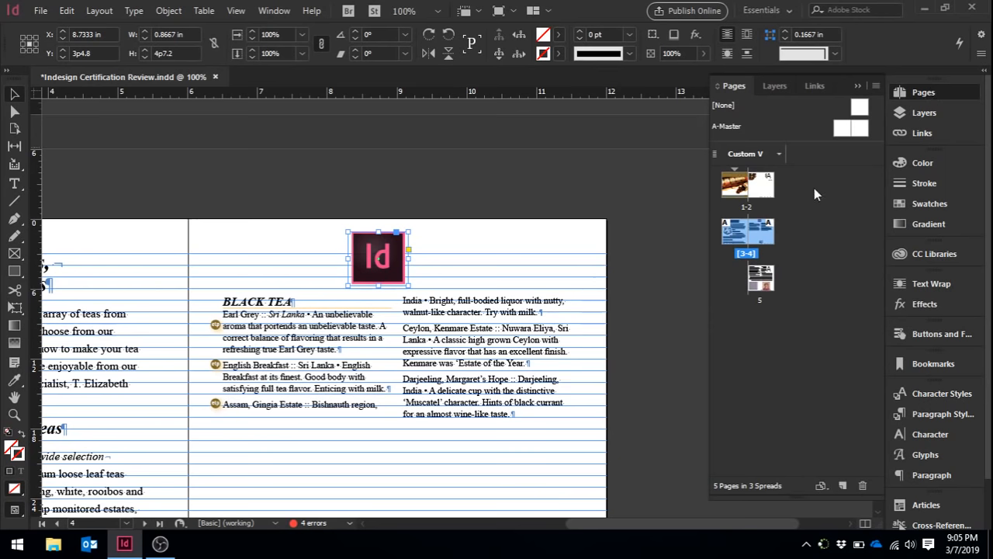
click(766, 184)
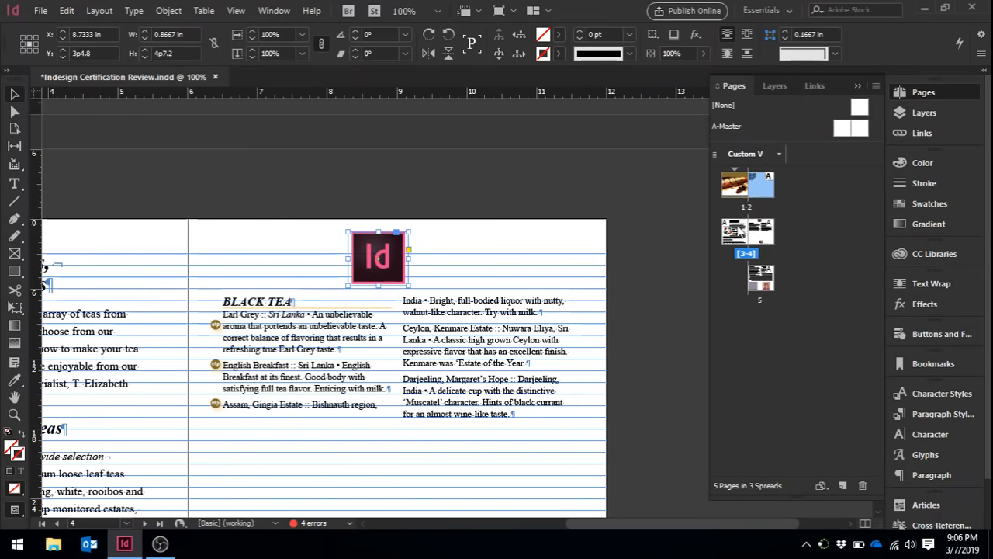
drag(765, 184, 773, 237)
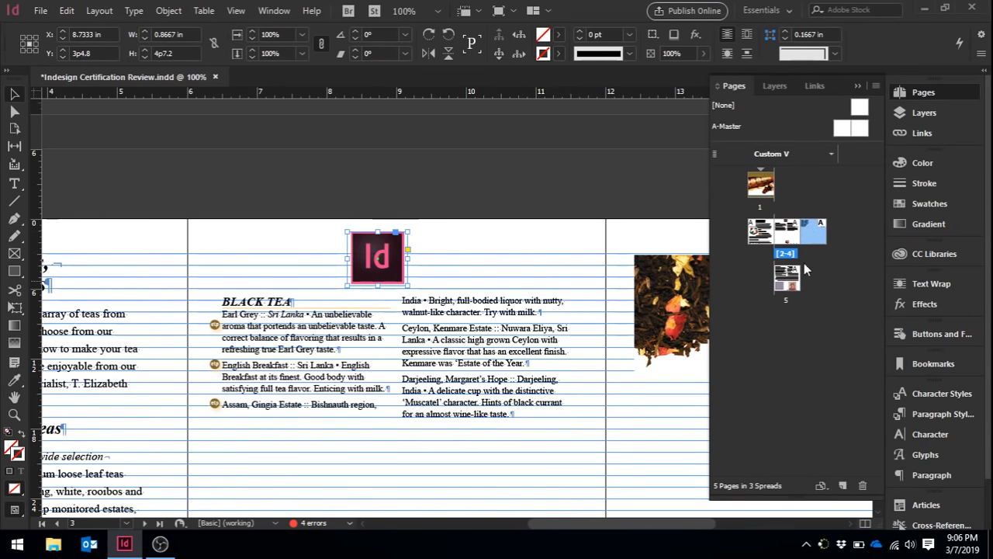
Examine each page of the three-page spread, finishing on its last page with the loose tea images
double_click(810, 236)
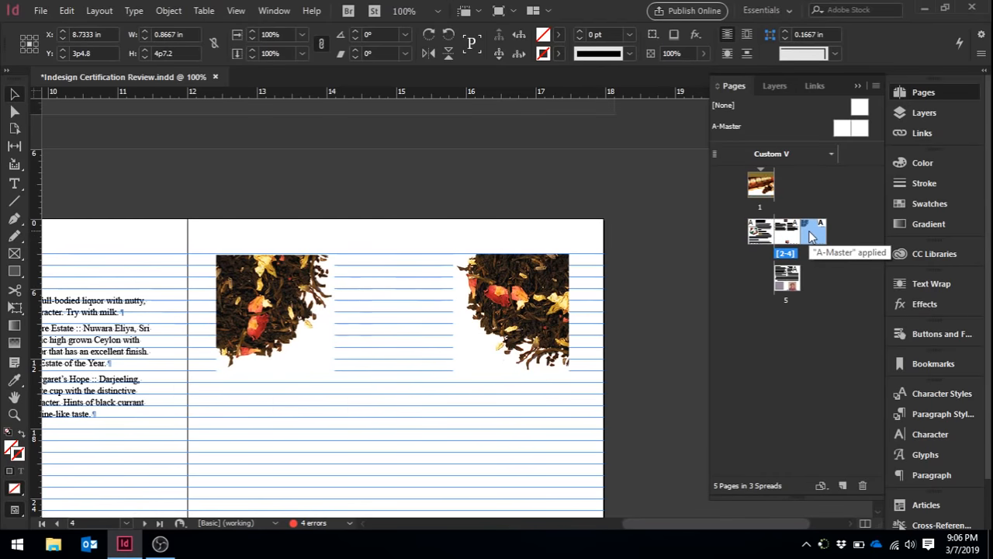
click(881, 514)
click(881, 513)
click(881, 513)
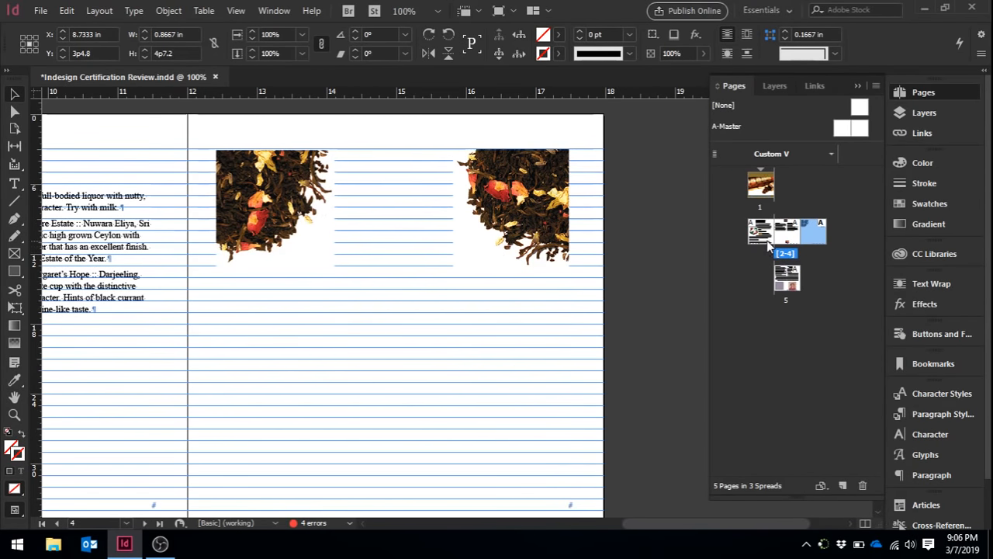
double_click(762, 235)
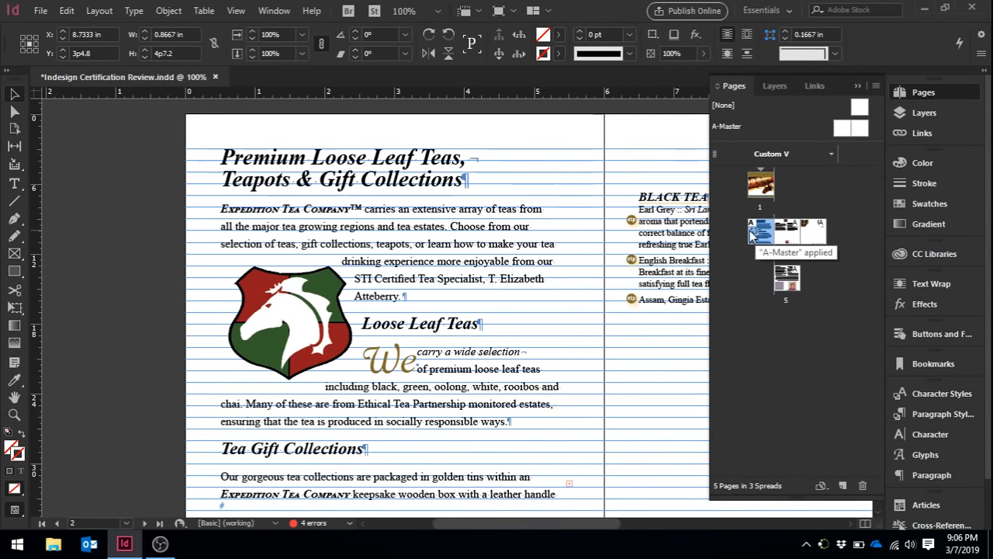
click(875, 512)
click(877, 512)
double_click(790, 233)
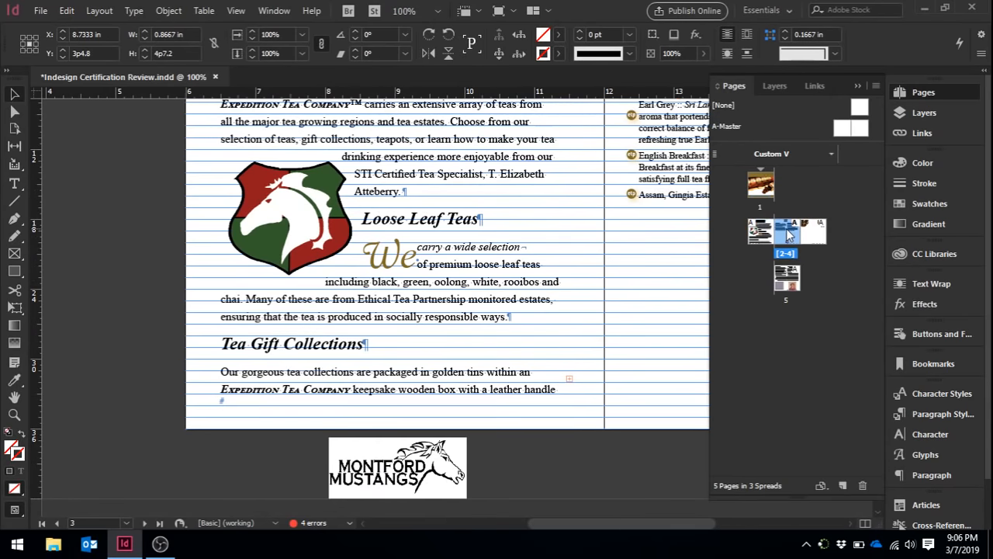
double_click(820, 235)
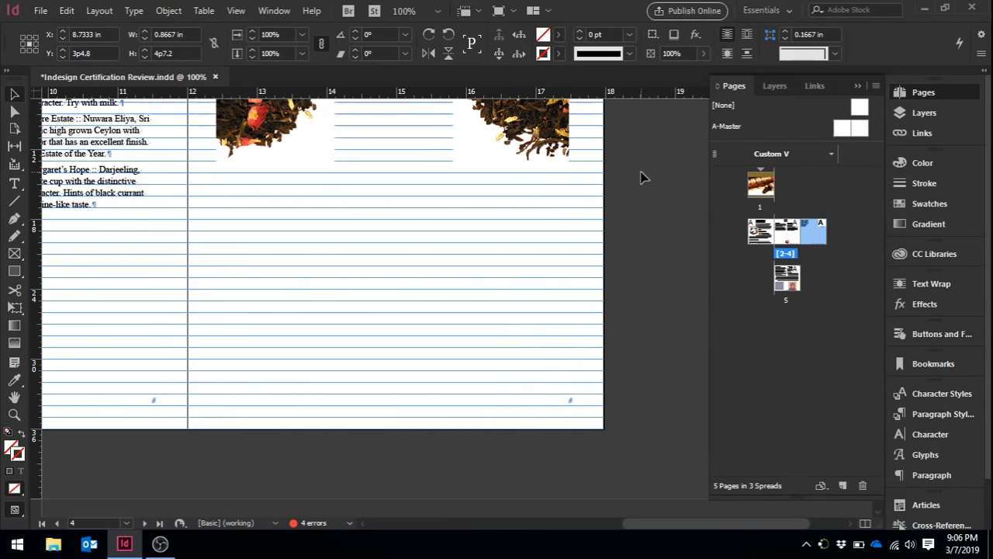
Give the last page of the three-page spread a custom page size, 6 in wide and 40p0 high
click(821, 486)
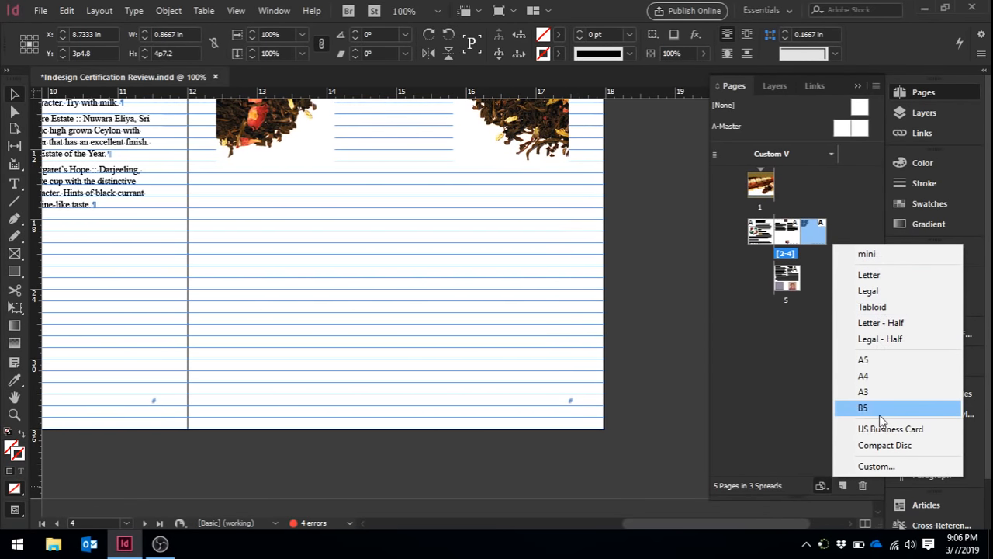
click(873, 466)
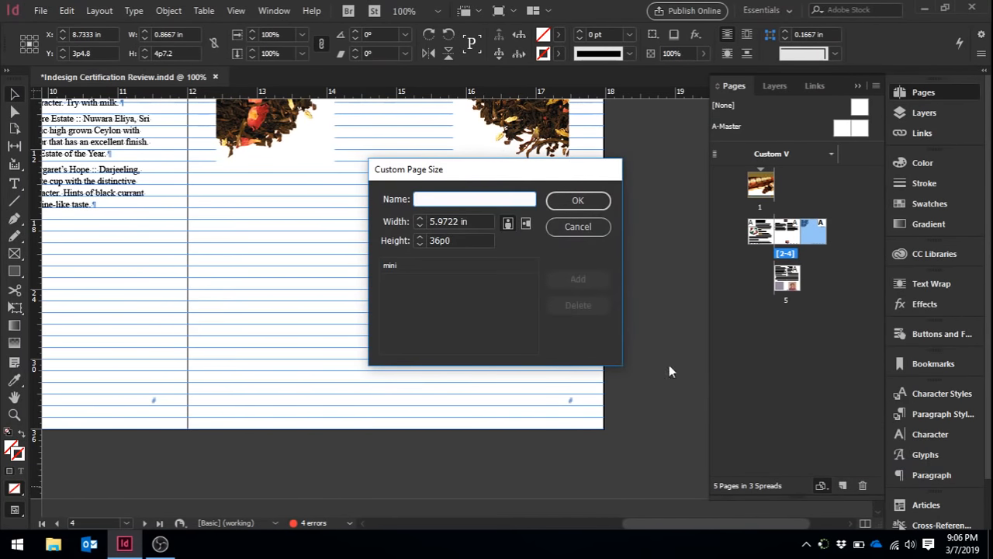
drag(475, 220, 407, 221)
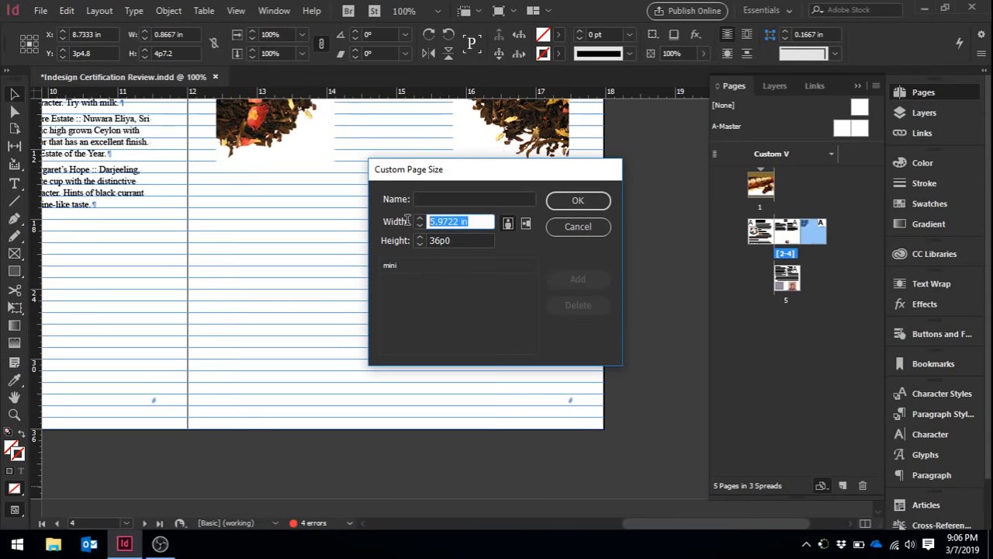
text(6)
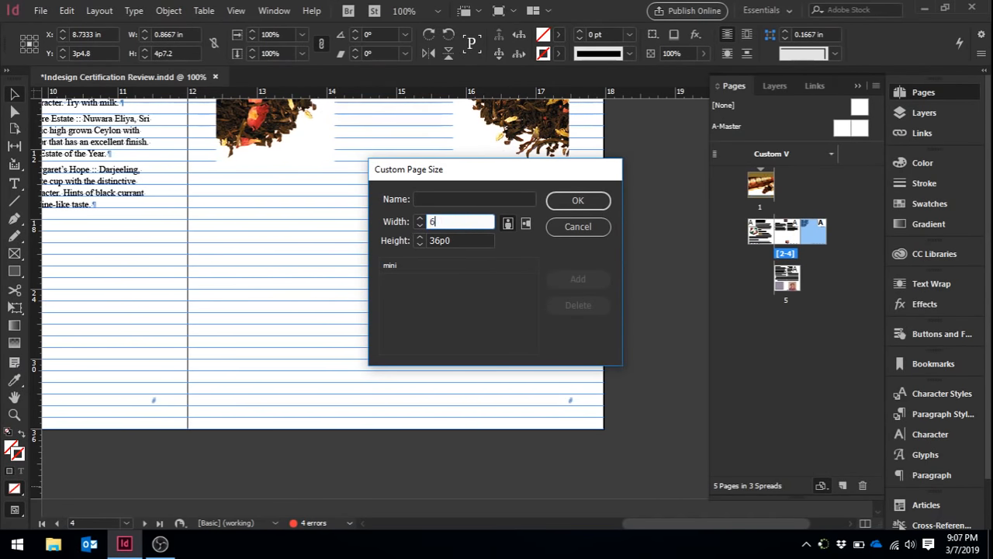
click(454, 241)
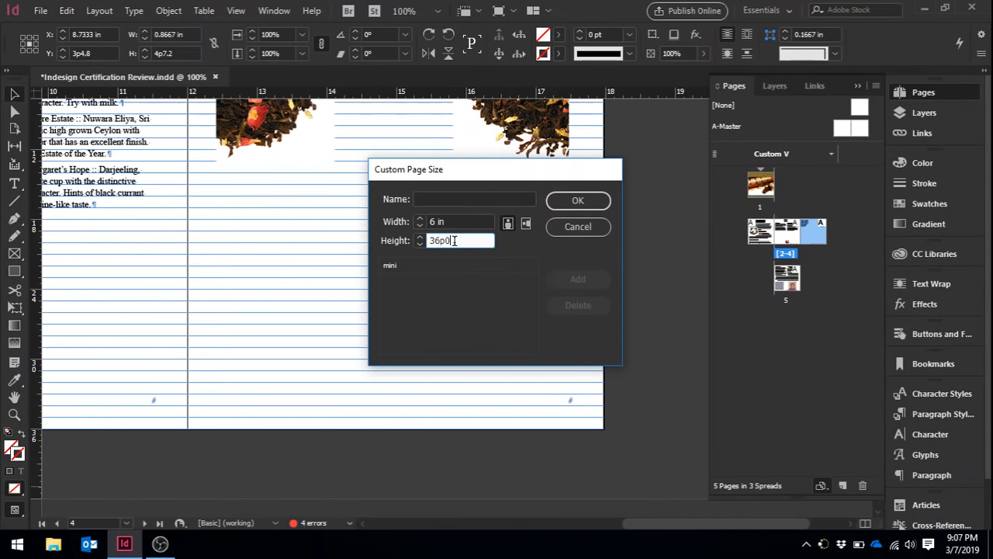
drag(458, 241, 419, 240)
text(1)
text(0p)
click(454, 222)
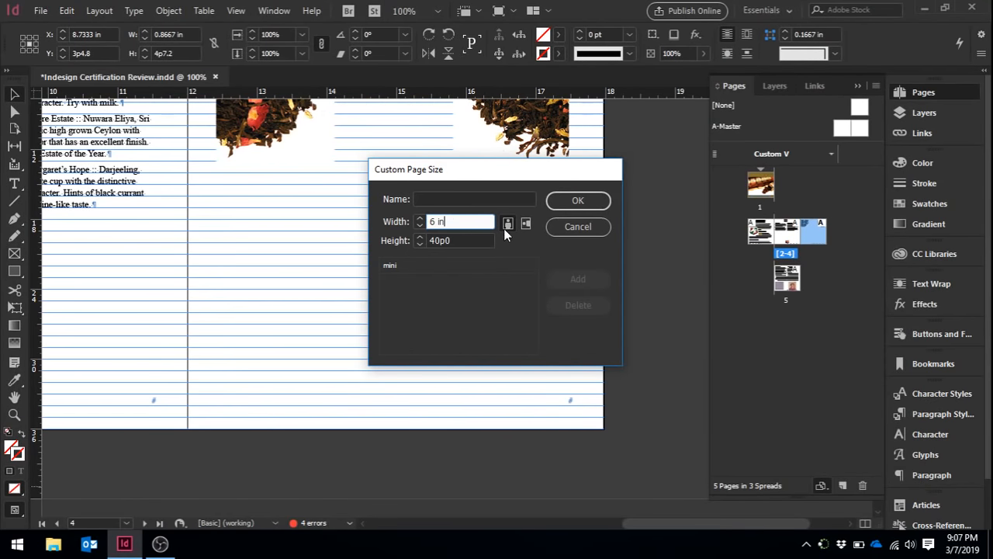
click(574, 200)
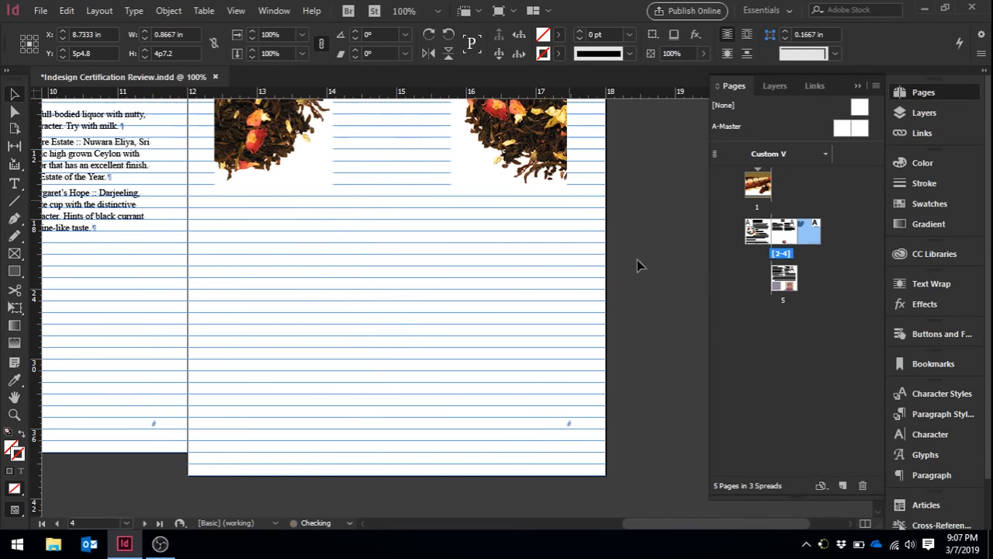
click(858, 87)
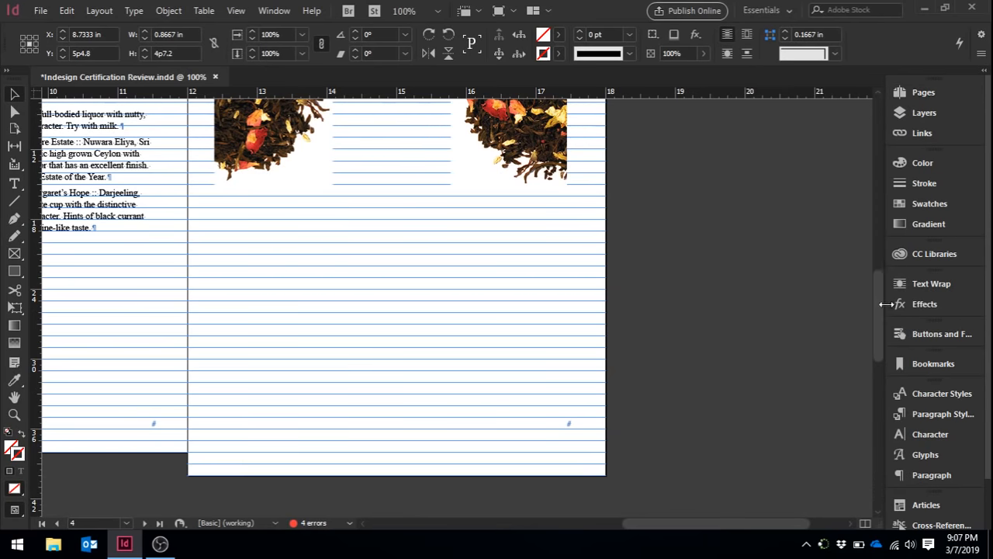
mouse_move(874, 321)
mouse_down()
mouse_move(869, 258)
mouse_move(880, 331)
mouse_move(879, 283)
mouse_move(879, 306)
mouse_up()
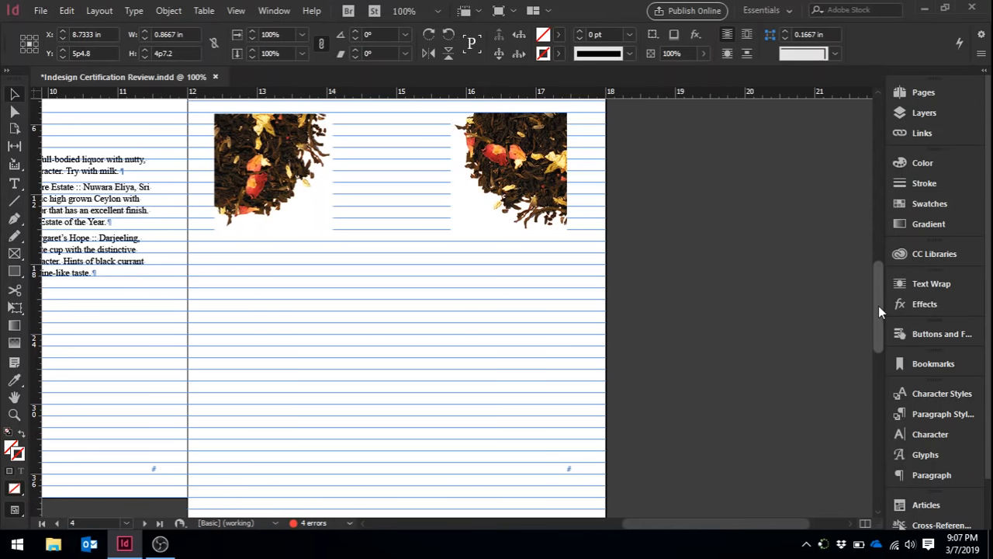
drag(876, 306, 876, 302)
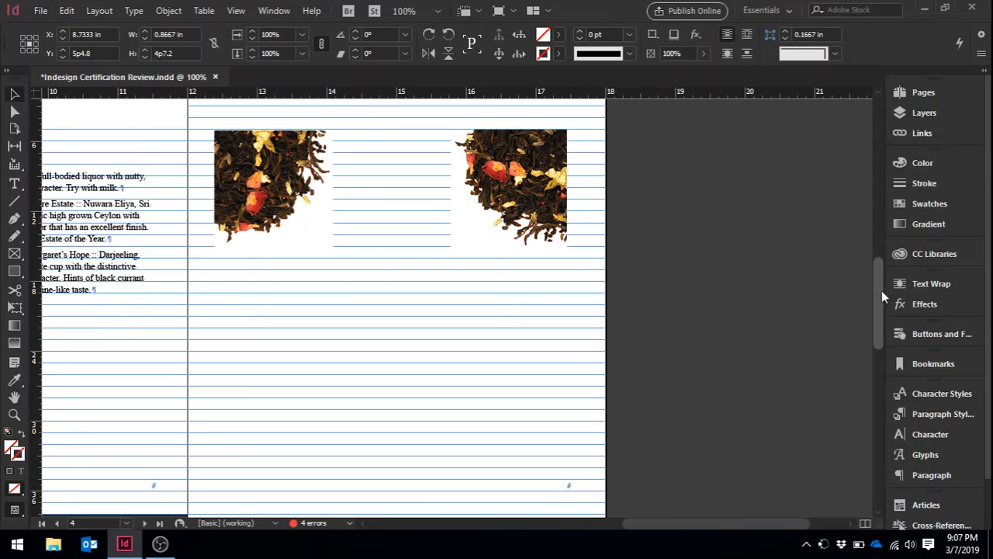
On the A-Master spread, insert a Current Page Number marker in the text frame at the foot of the left page
click(924, 93)
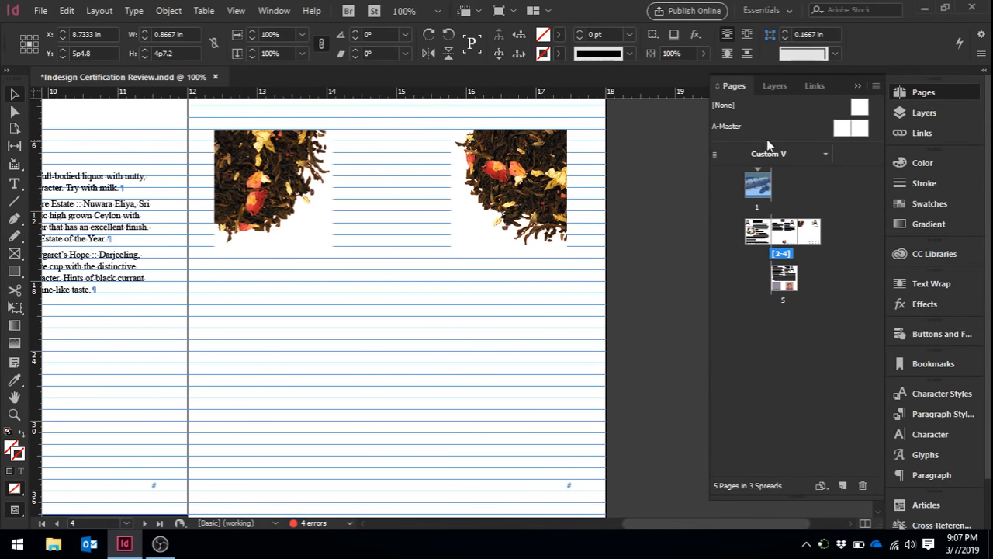
double_click(721, 126)
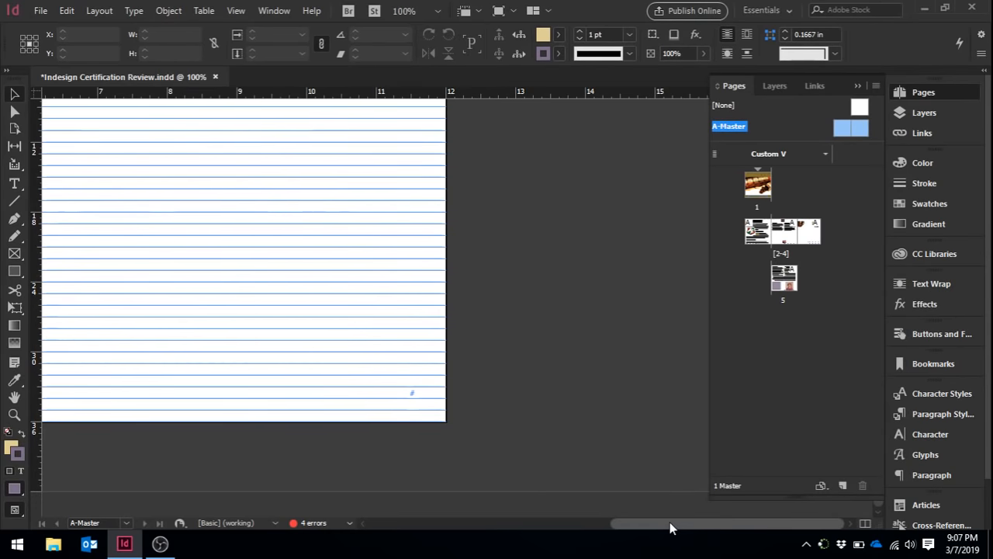
drag(670, 522, 639, 520)
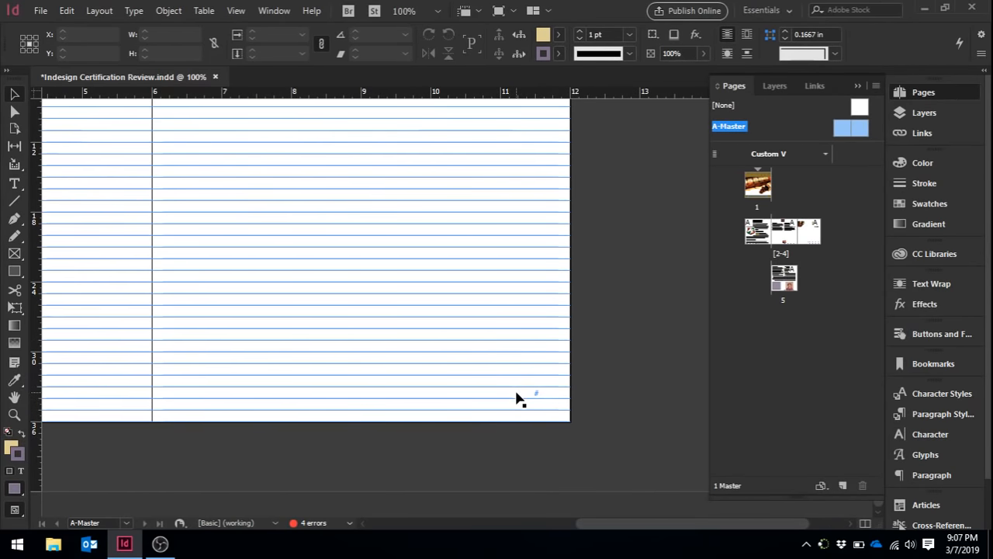
drag(651, 523, 494, 518)
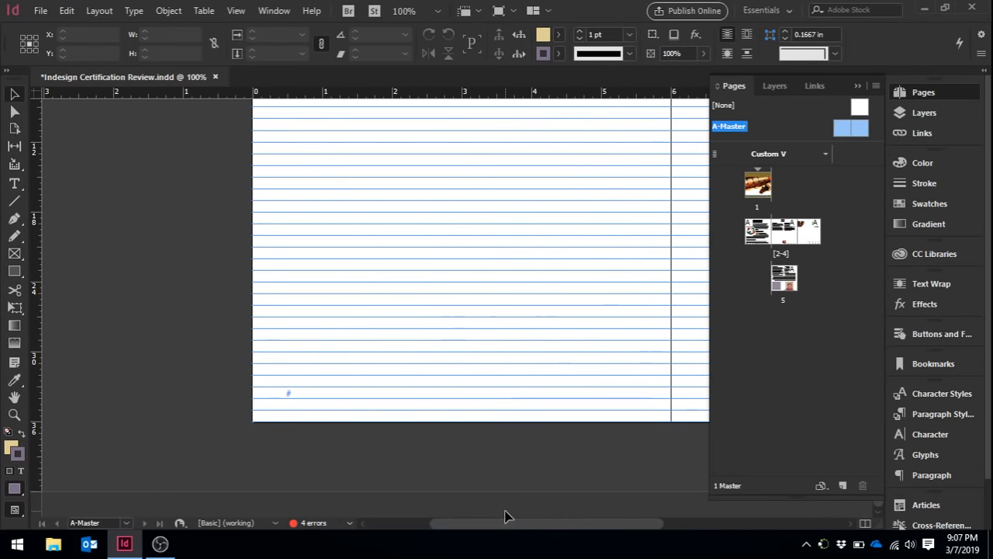
click(299, 394)
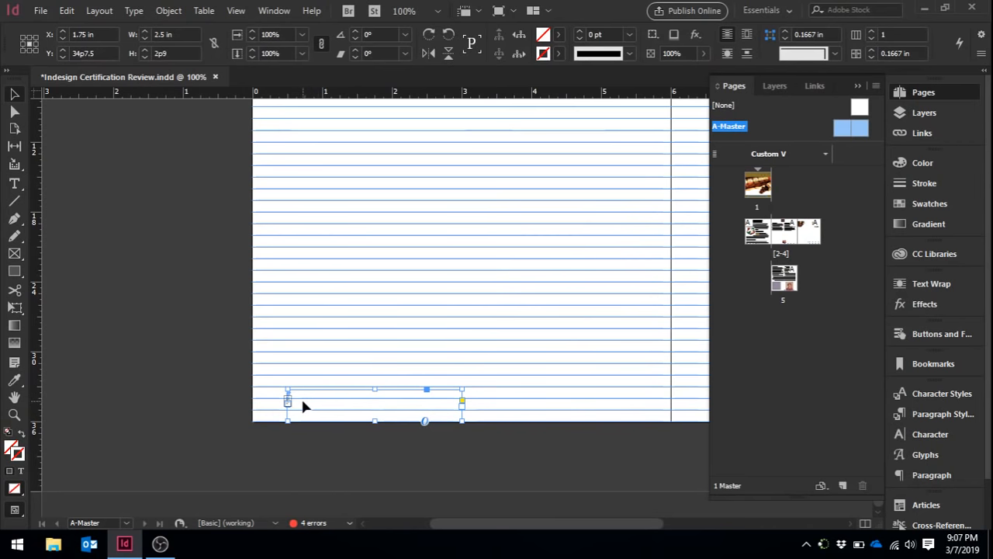
double_click(301, 396)
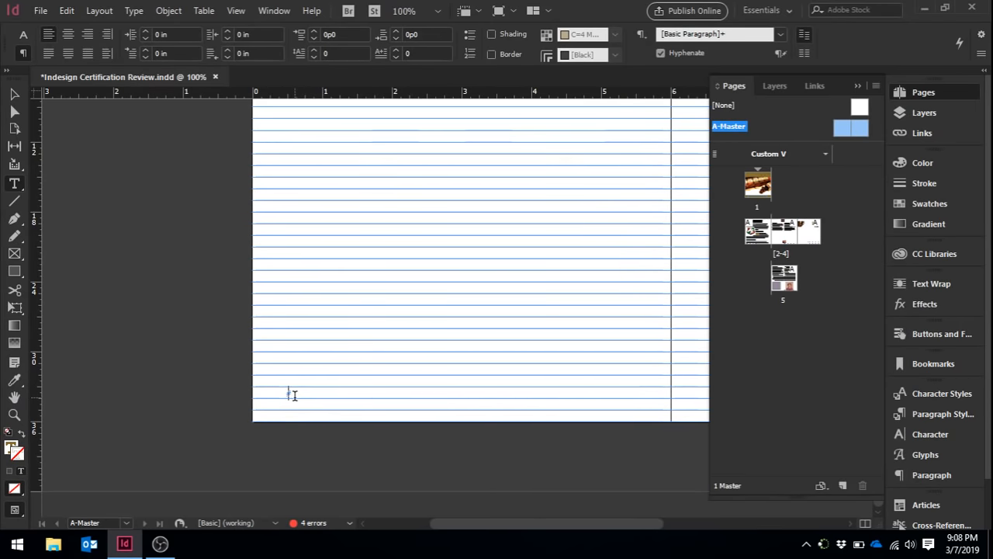
click(133, 12)
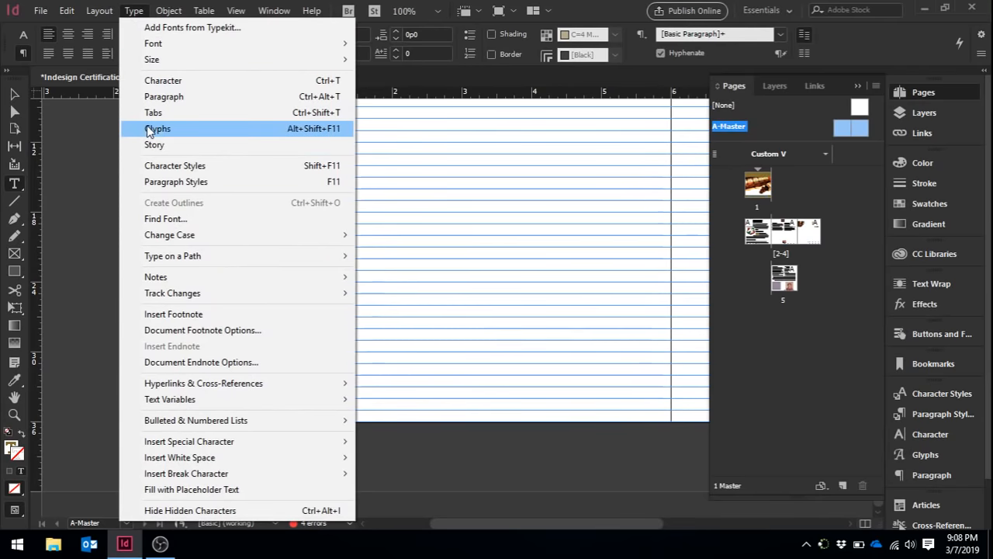
mouse_move(254, 443)
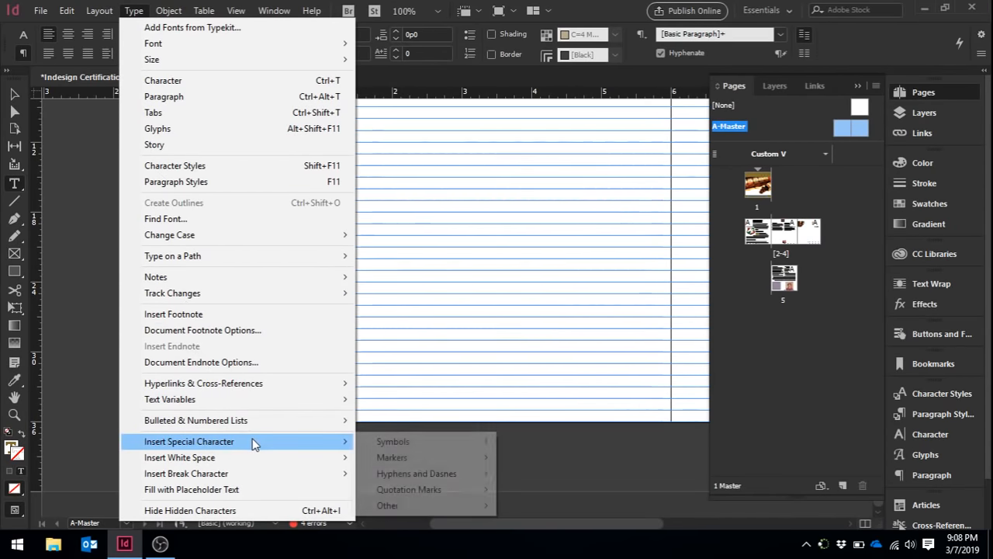
mouse_move(426, 463)
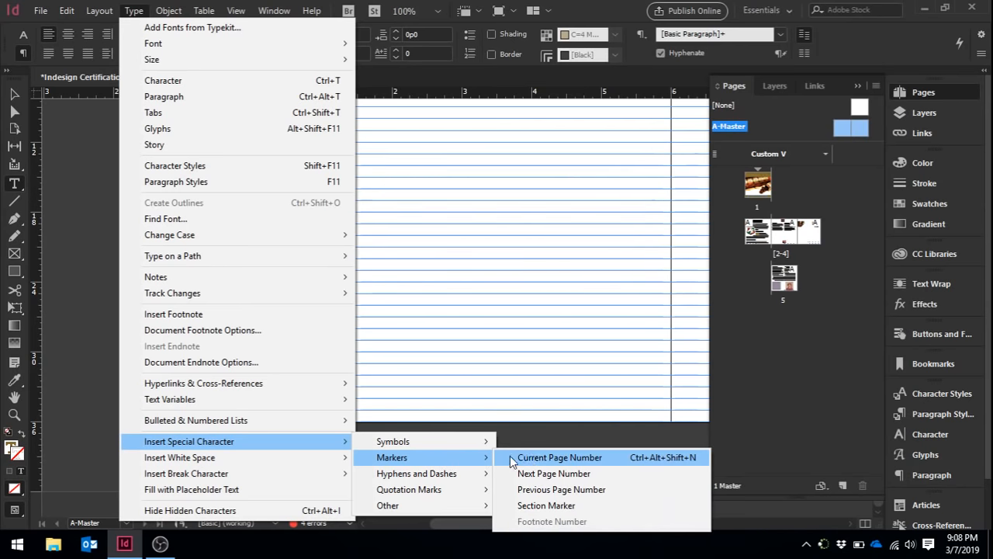
click(568, 457)
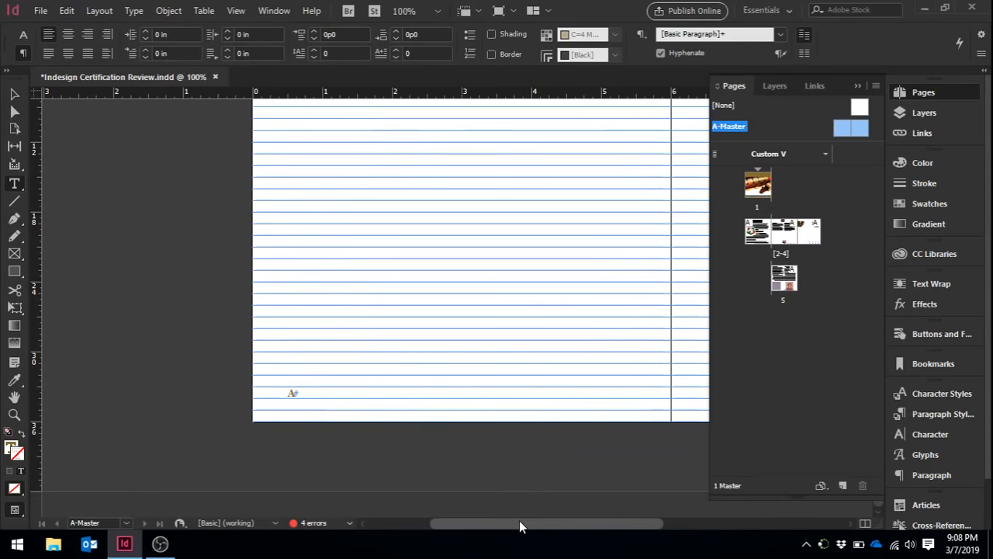
Insert a Current Page Number marker in the text frame at the foot of the right A-Master page
drag(519, 520, 680, 517)
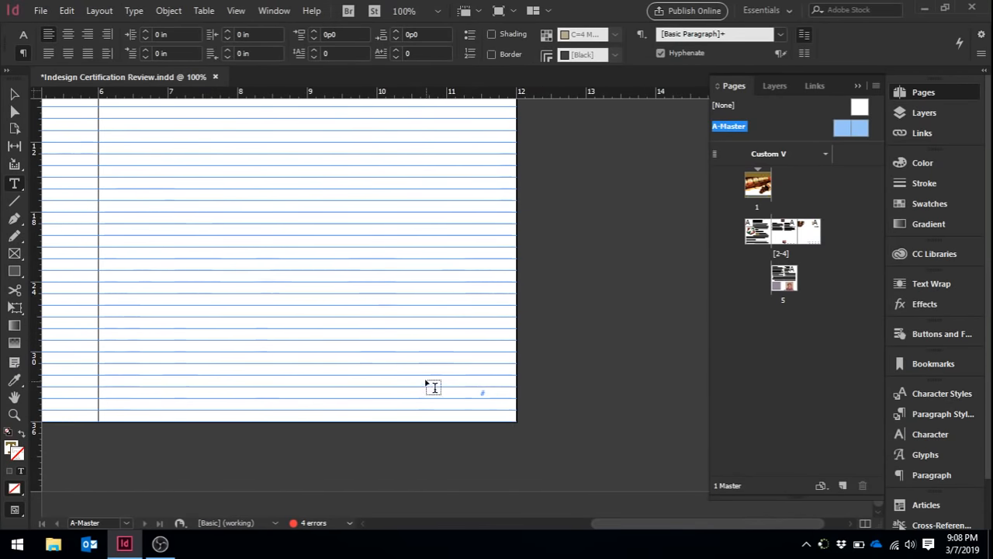
click(470, 391)
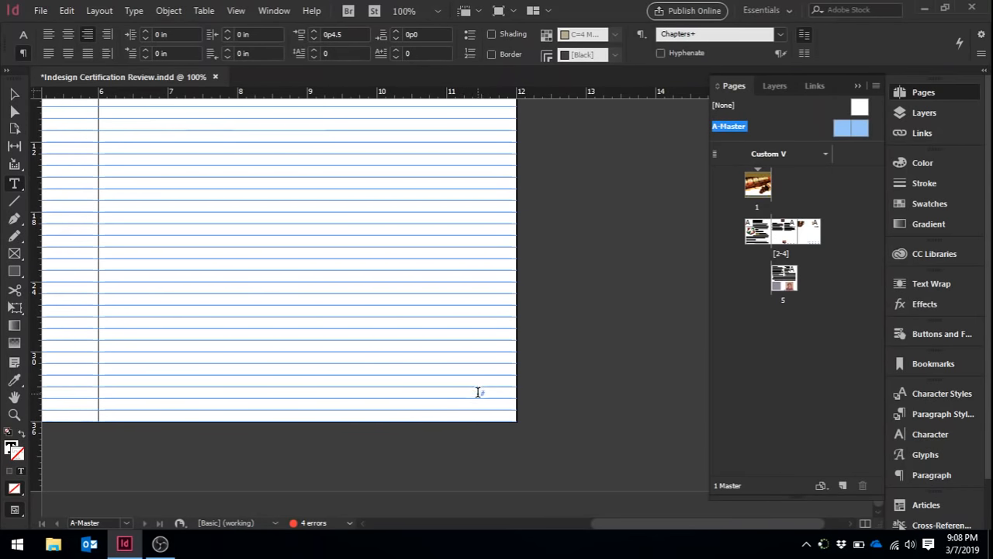
click(129, 13)
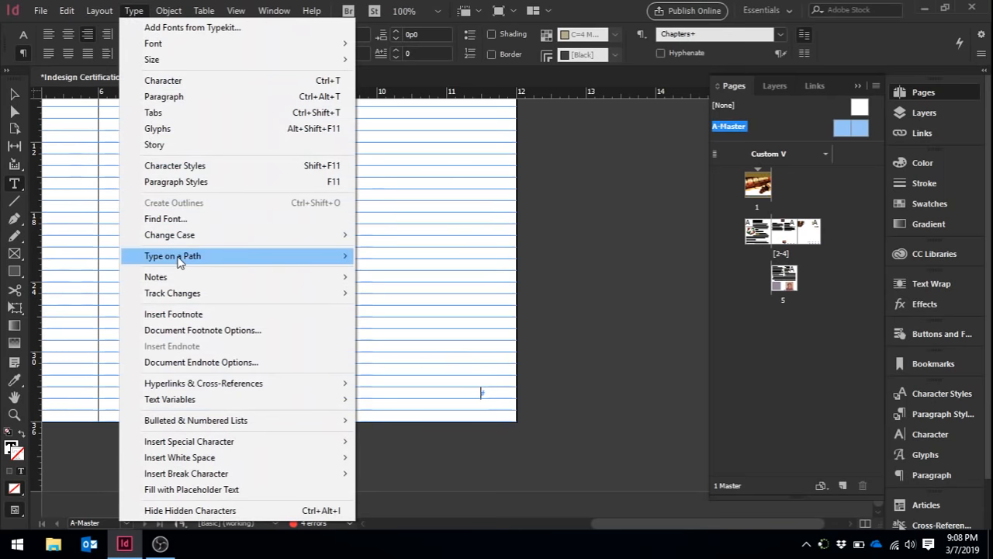
mouse_move(332, 441)
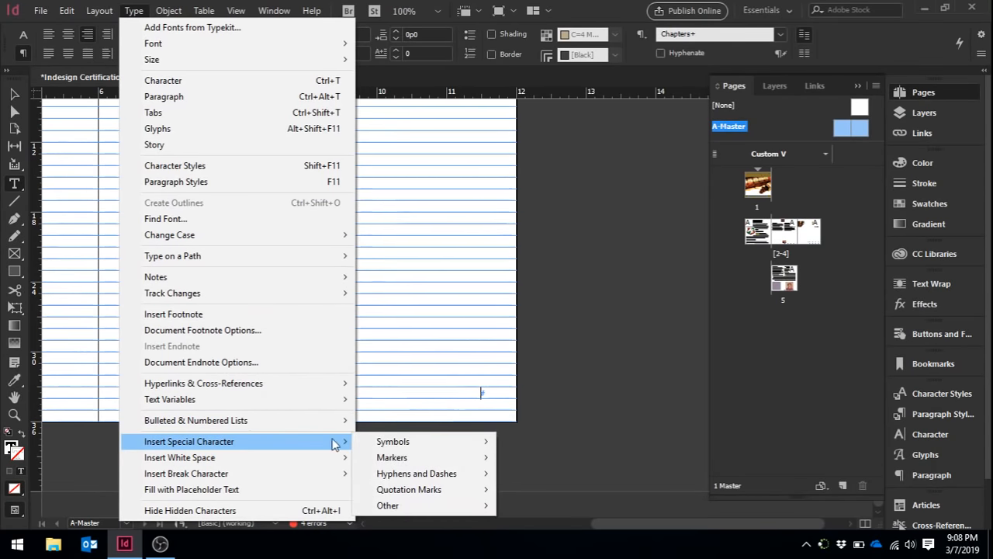
mouse_move(391, 458)
click(544, 458)
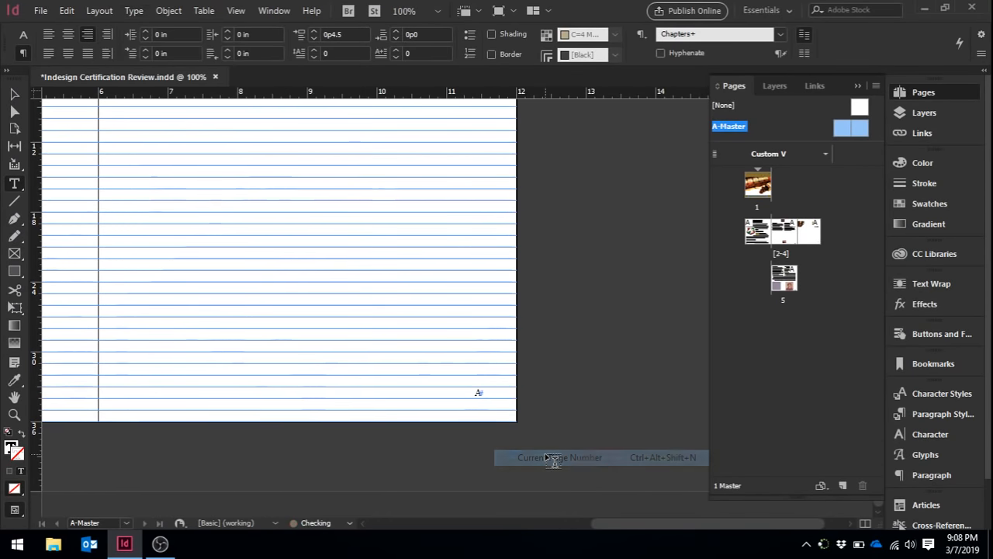
Check the automatic page numbers on page 1, across the three-page spread and on page 5, ending on page 4
double_click(766, 194)
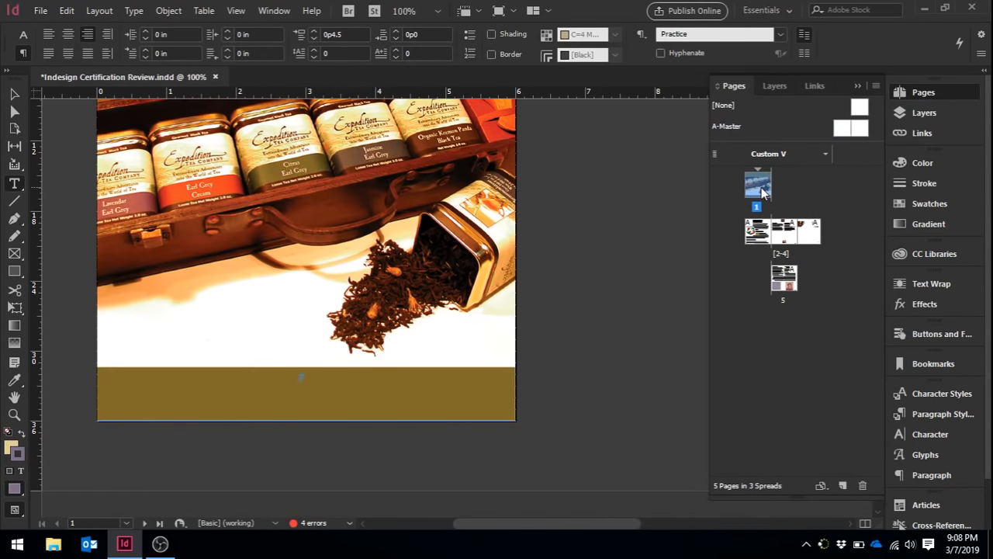
double_click(757, 233)
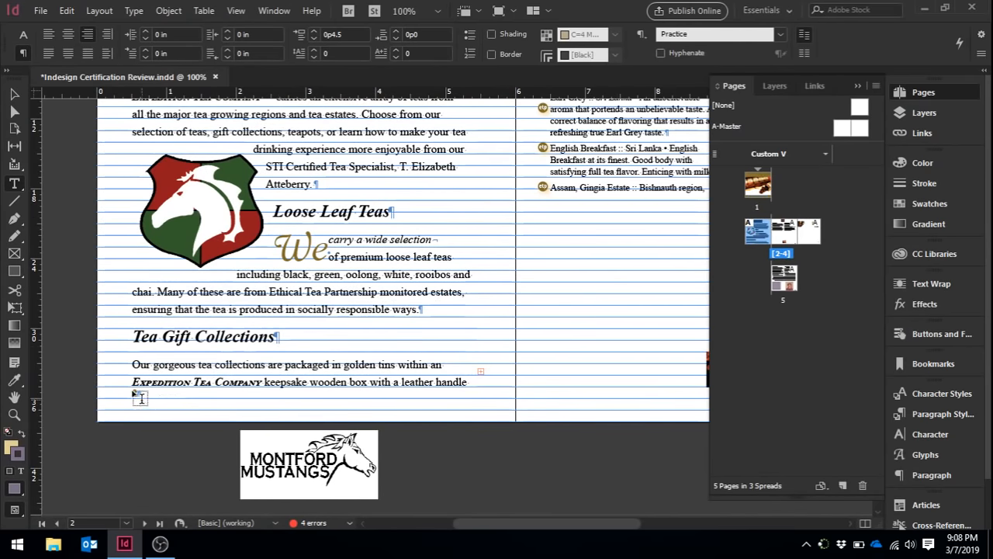
drag(532, 529, 716, 508)
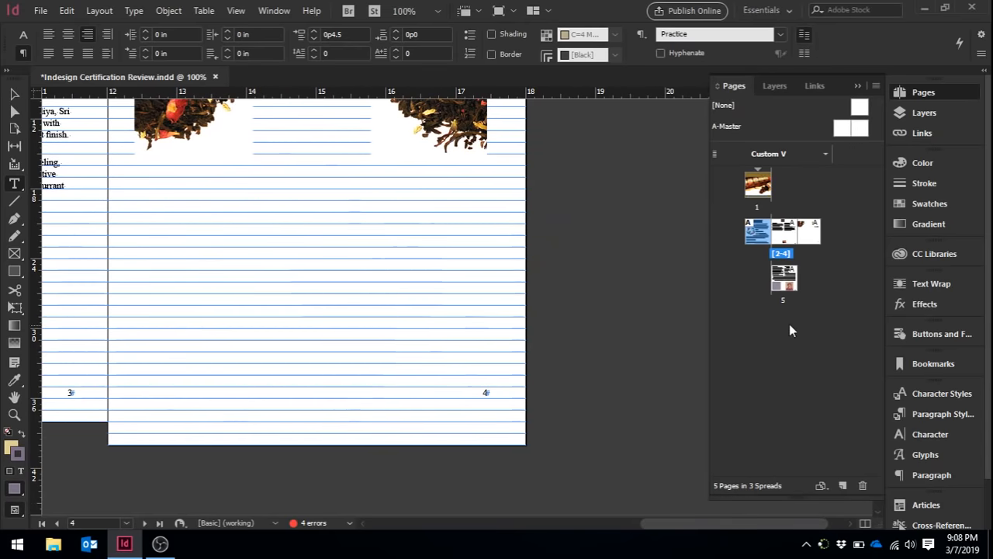
double_click(784, 279)
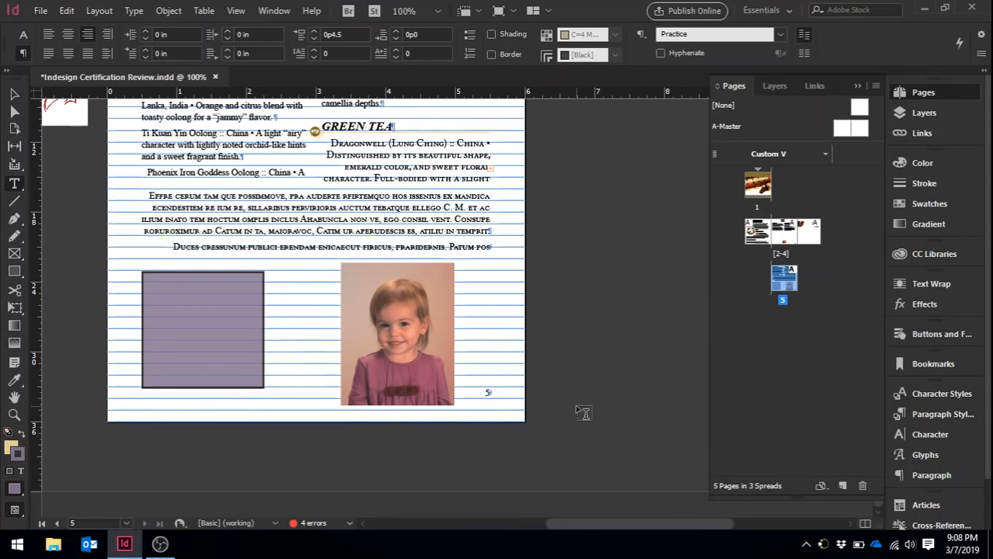
click(861, 84)
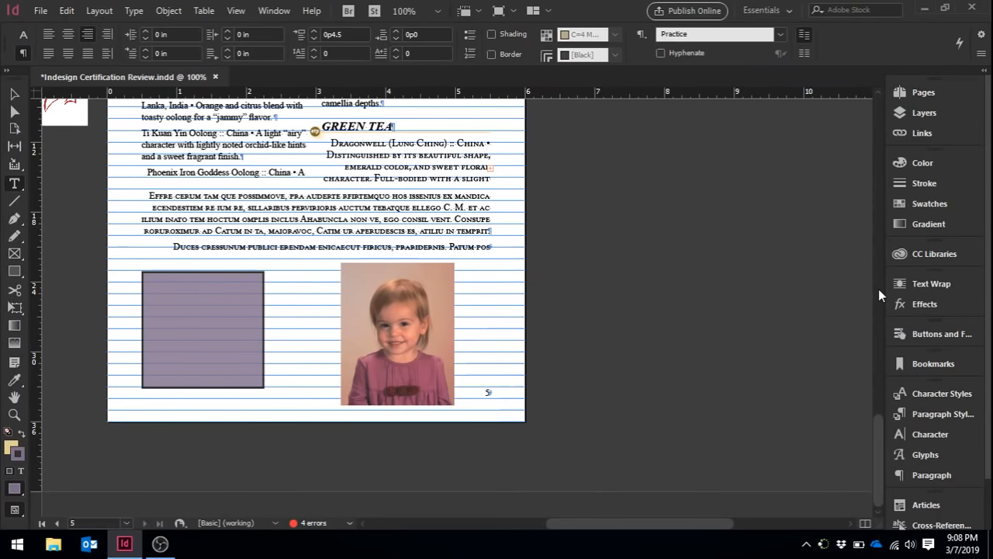
drag(876, 429, 882, 267)
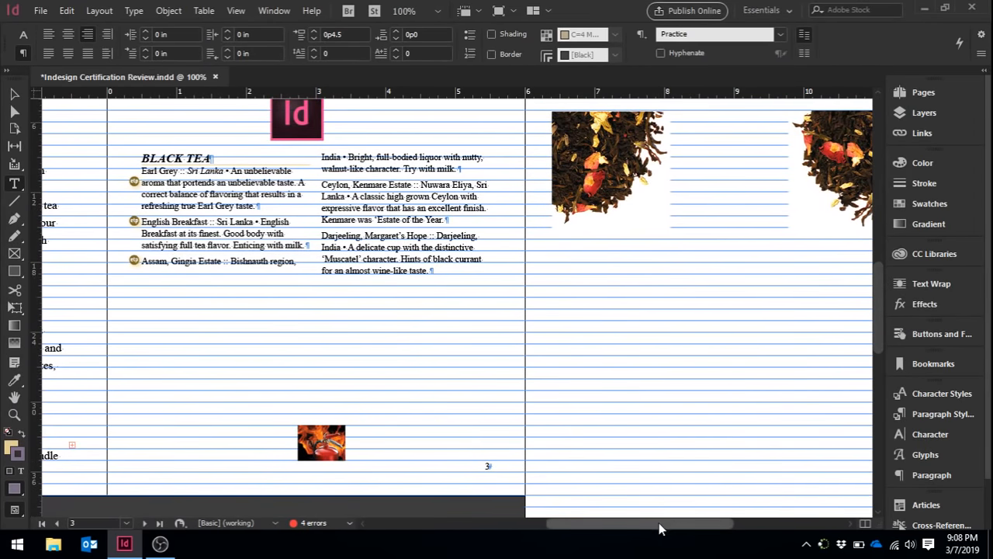
drag(661, 523, 703, 525)
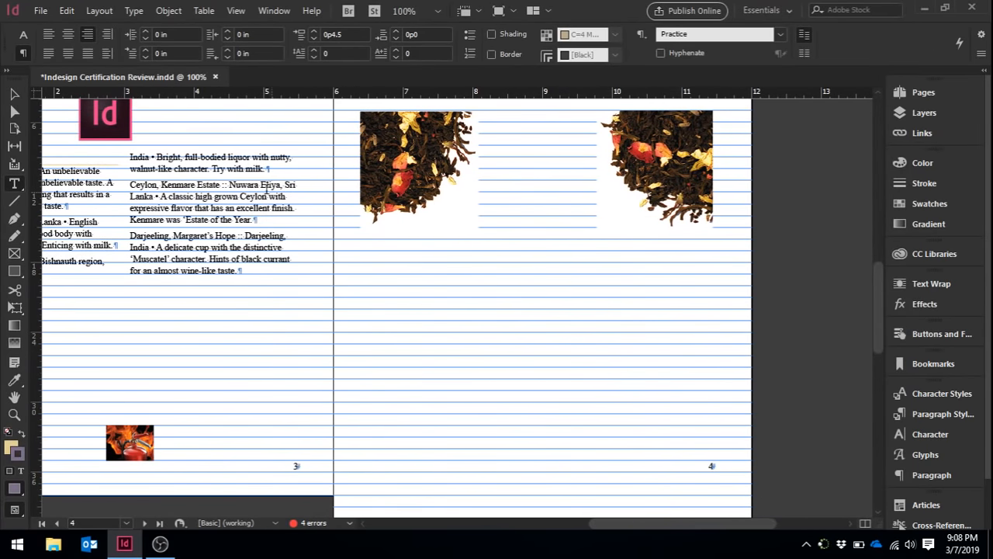
Start a table of contents titled Contents, with its title in the TOC Title paragraph style
click(112, 11)
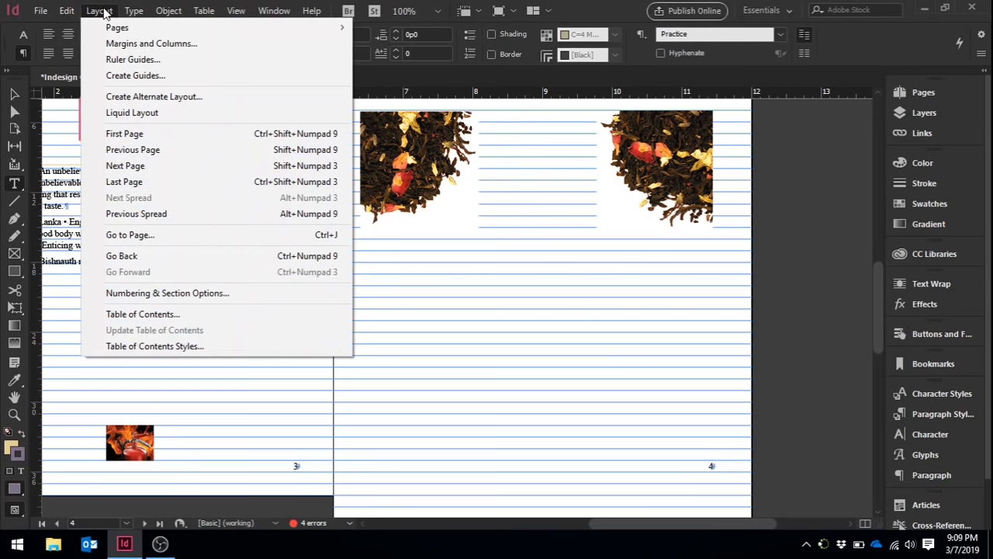
click(208, 11)
click(102, 9)
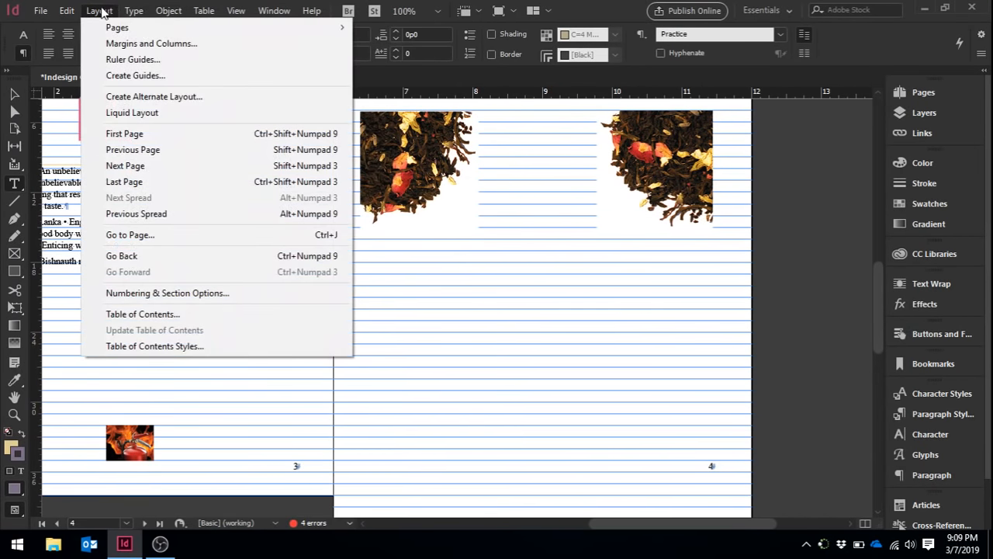
click(173, 314)
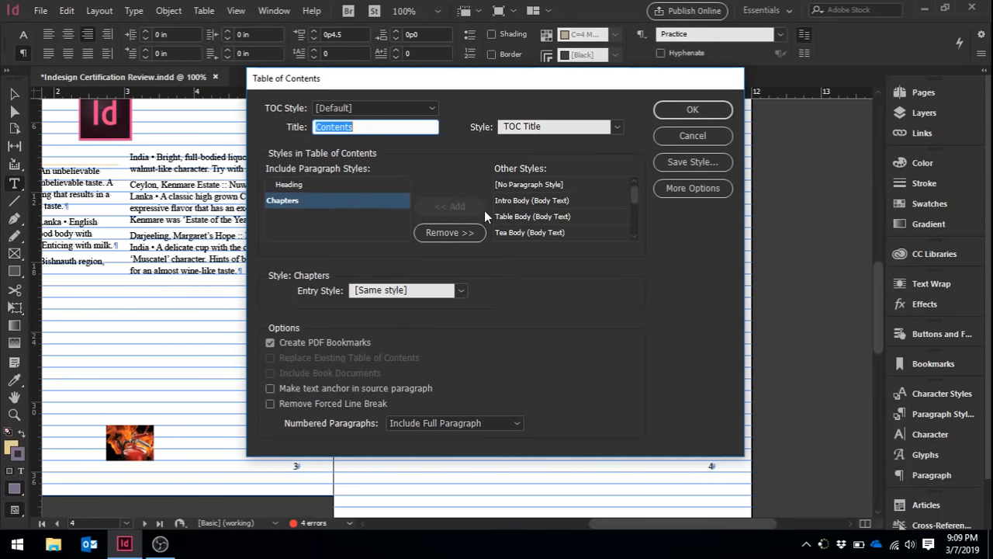
click(430, 111)
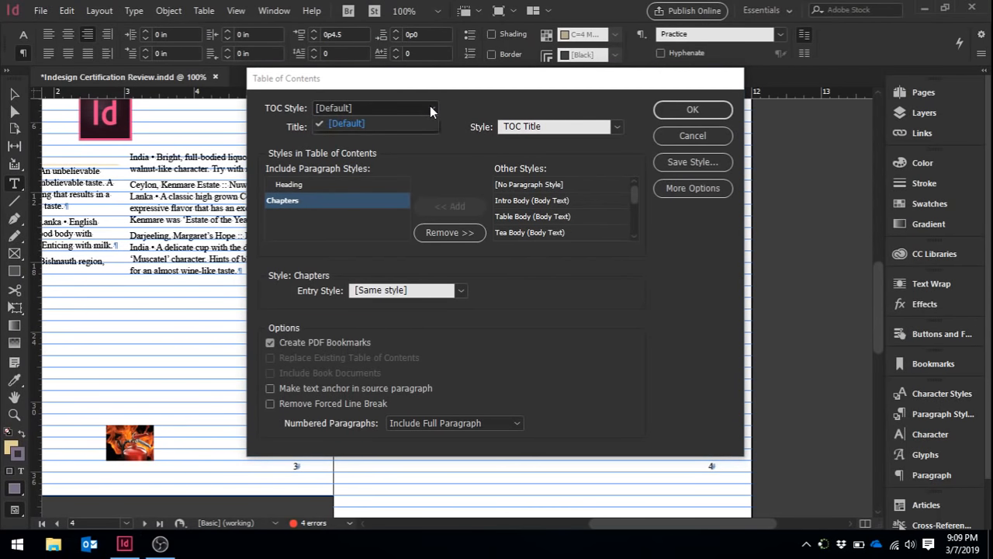
click(431, 108)
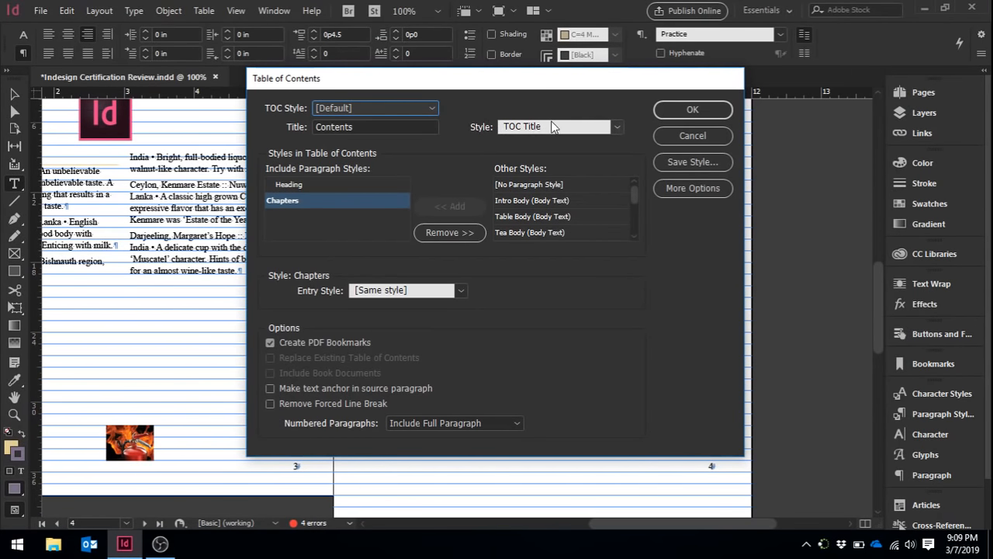
click(610, 130)
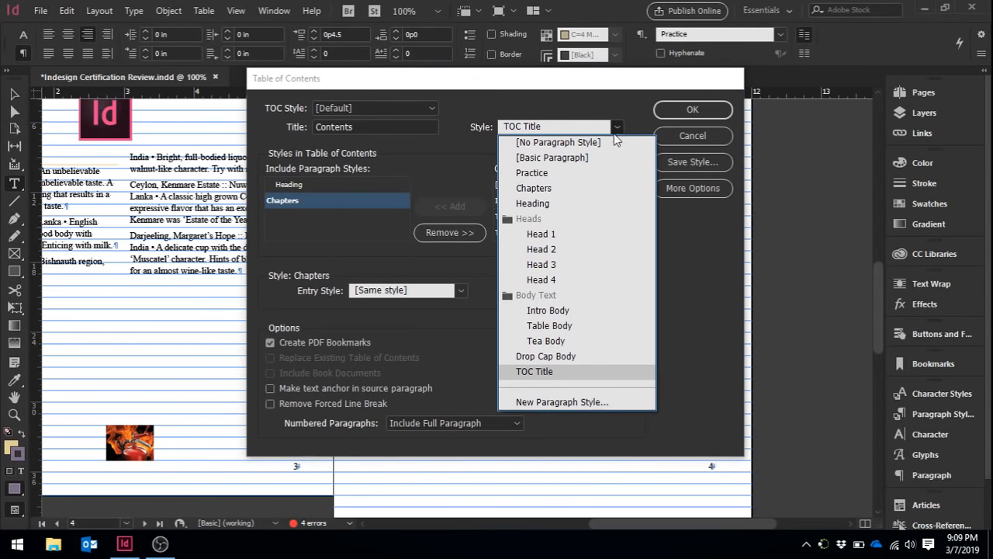
click(598, 147)
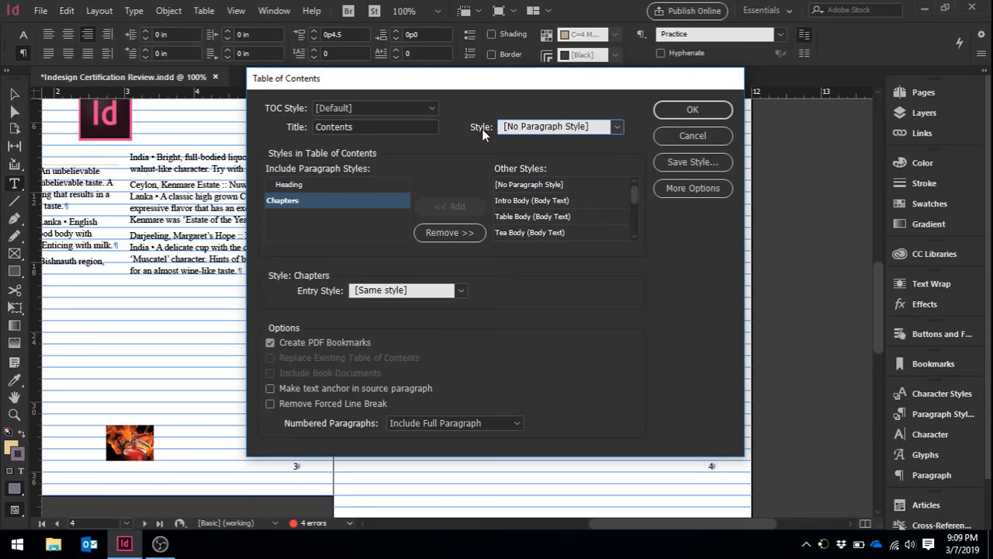
click(612, 127)
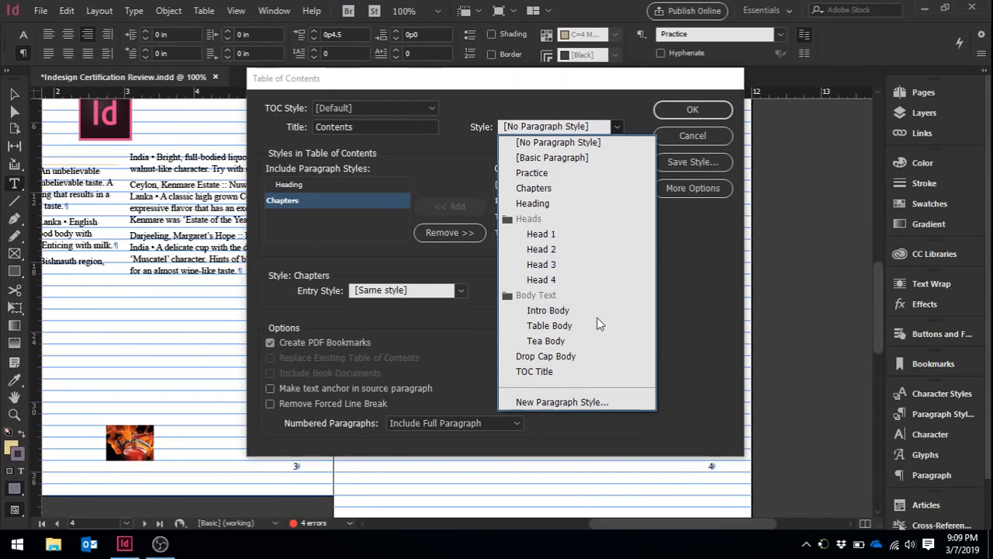
click(585, 371)
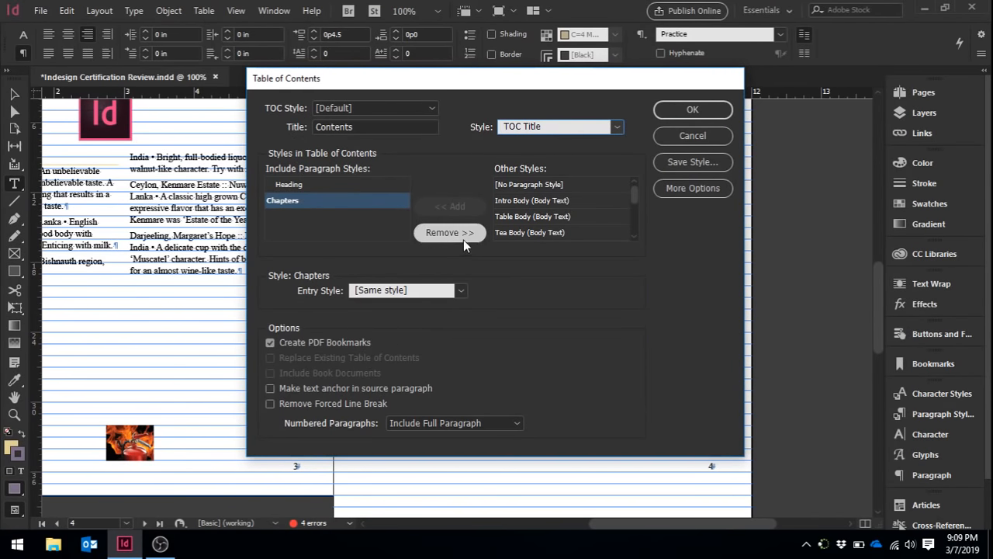
Remove the Heading and Chapters paragraph styles from the styles included in the table of contents
click(363, 186)
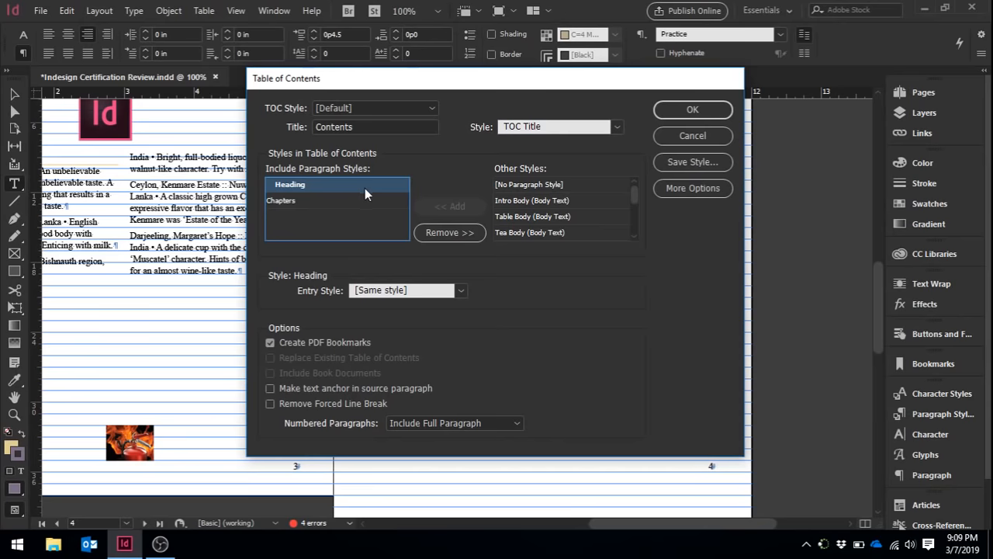
click(448, 233)
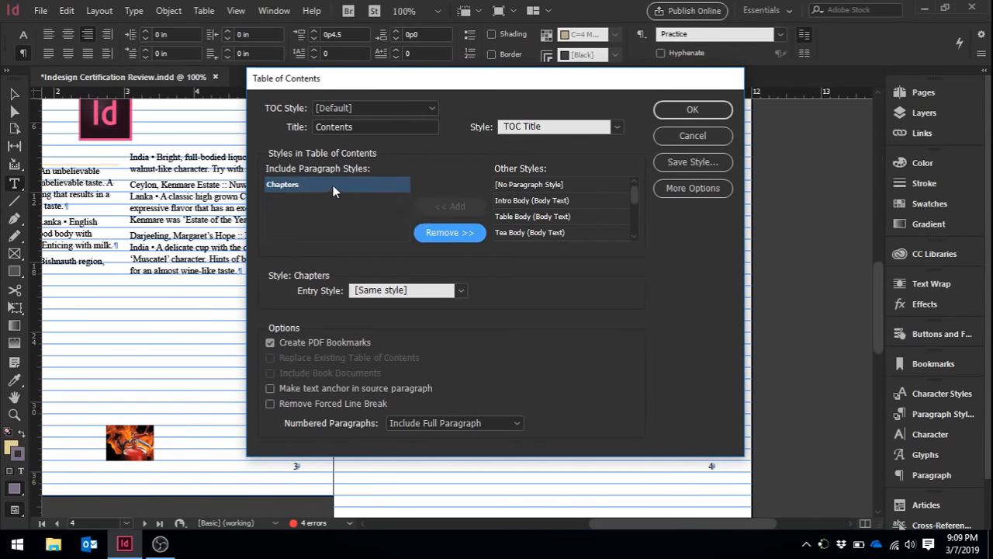
click(436, 235)
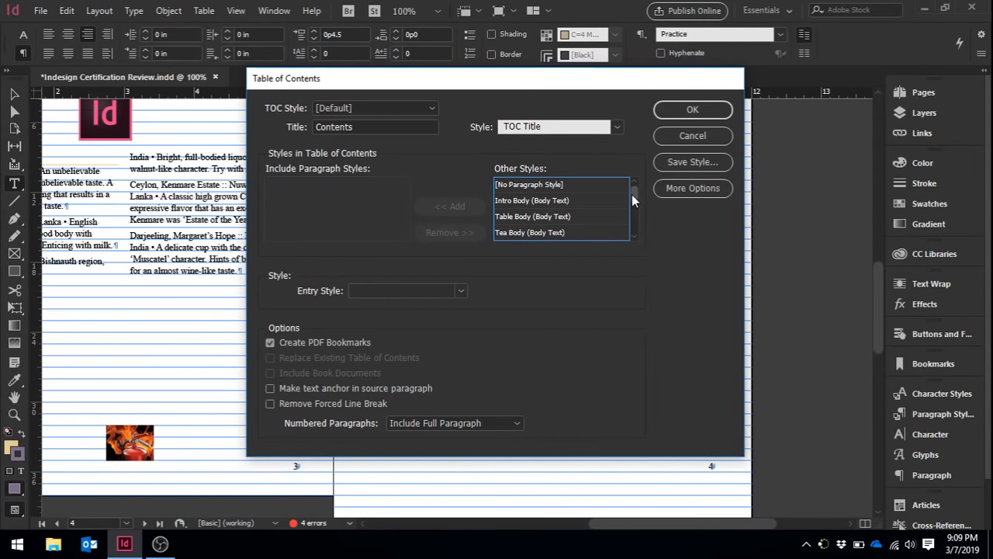
Include the Chapters and Heading paragraph styles in the table of contents, in that order, keeping [Same style] as the Heading entry style
drag(632, 194, 638, 209)
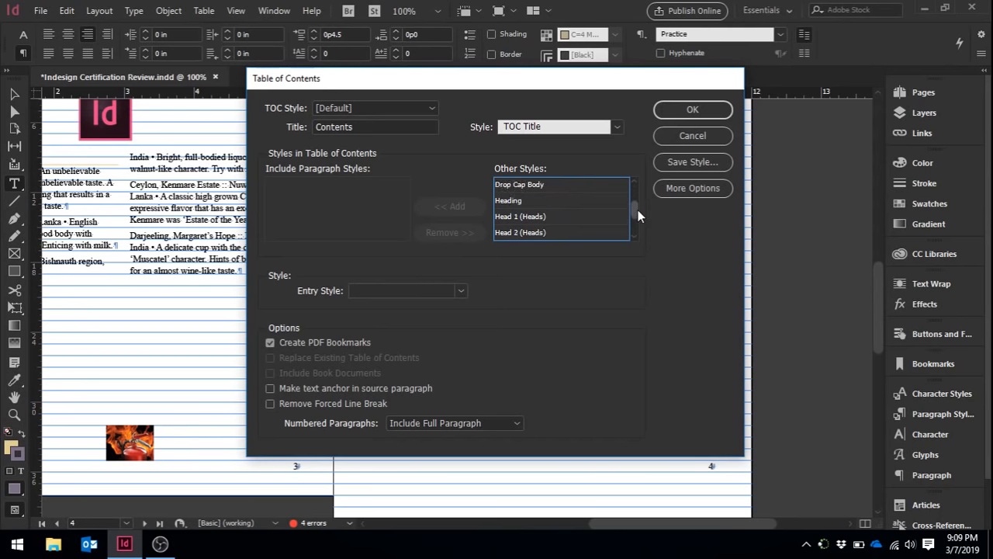
click(566, 200)
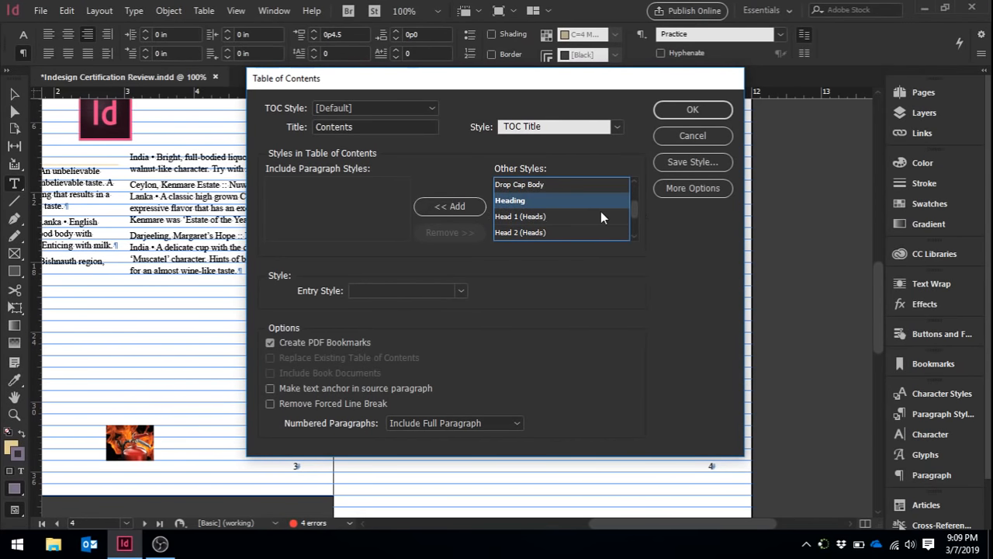
mouse_move(632, 209)
mouse_down()
mouse_move(633, 223)
mouse_move(633, 206)
mouse_up()
click(549, 183)
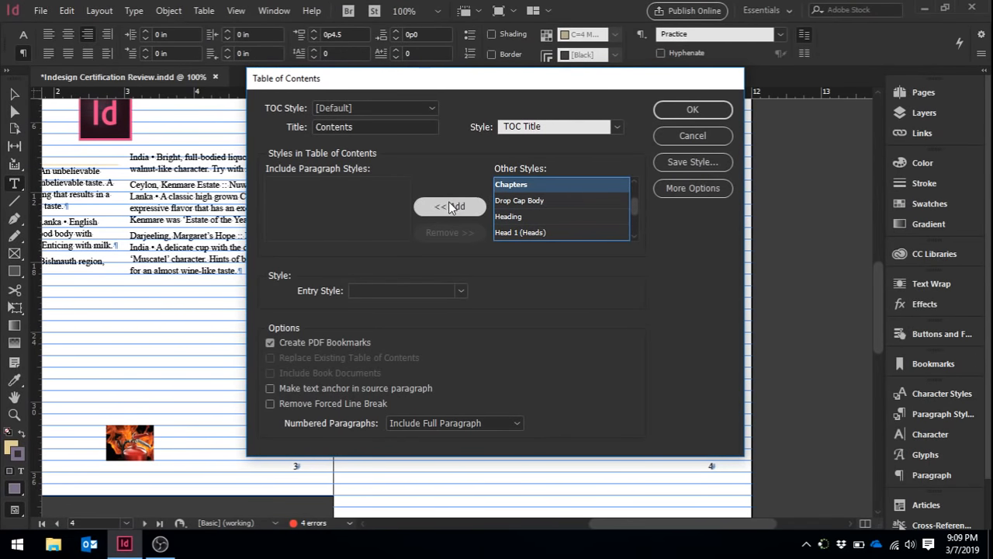
click(450, 206)
click(554, 200)
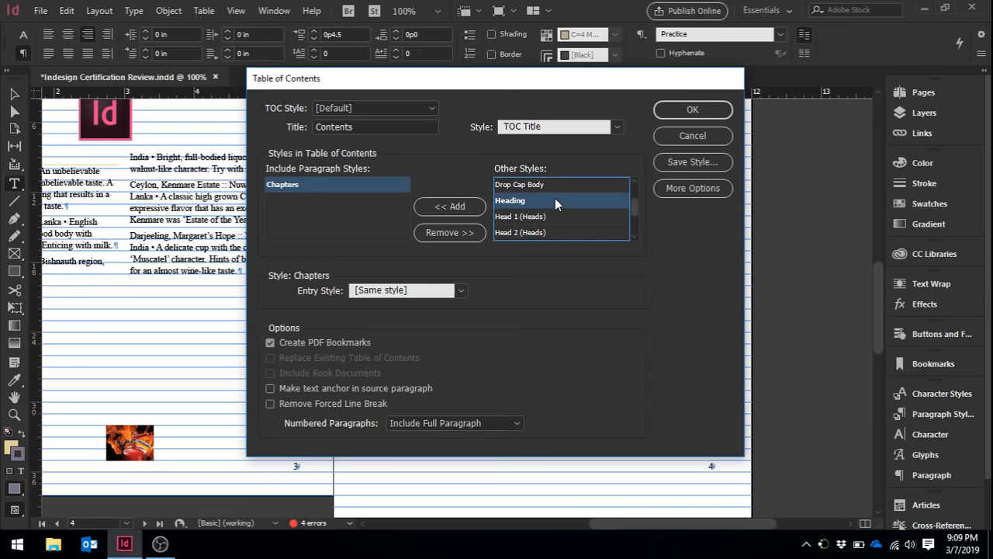
click(446, 208)
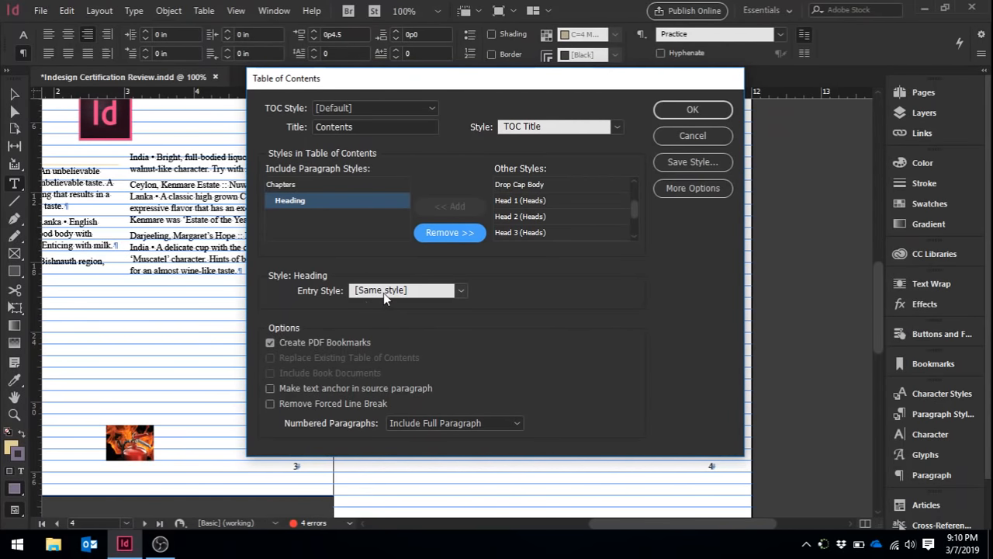
click(458, 292)
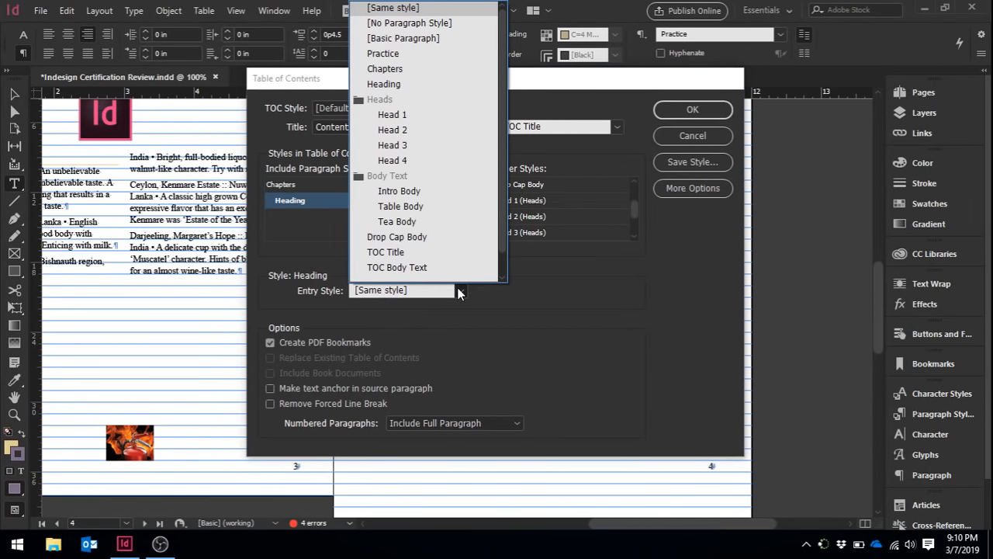
click(467, 293)
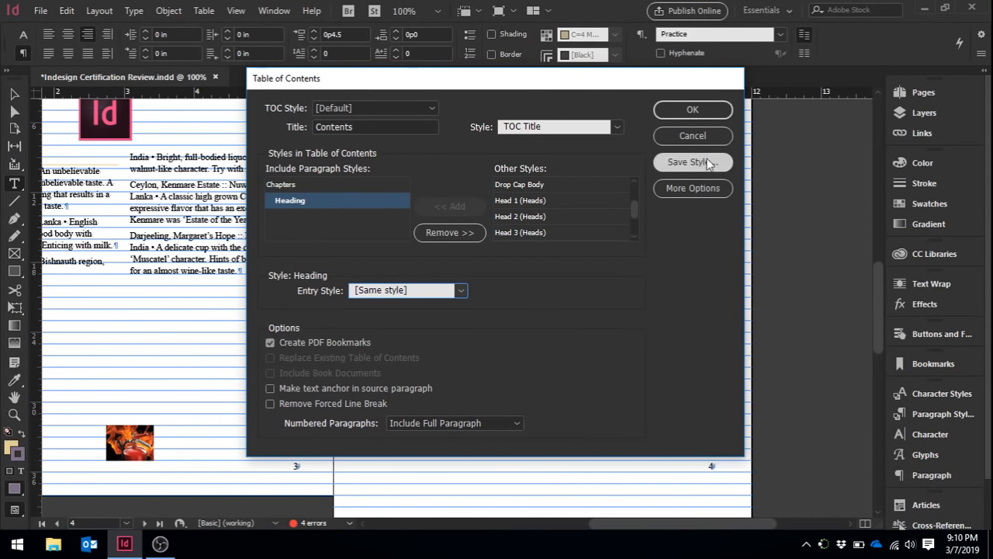
Generate the table of contents including overset text and place it on page 4 below the tea images, in a frame about 5.7 in wide
click(693, 111)
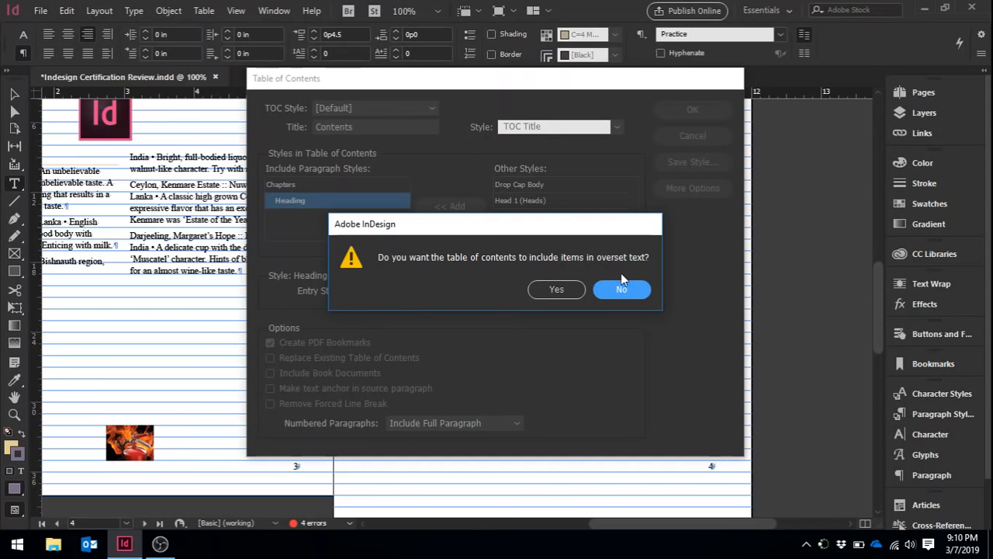
click(555, 289)
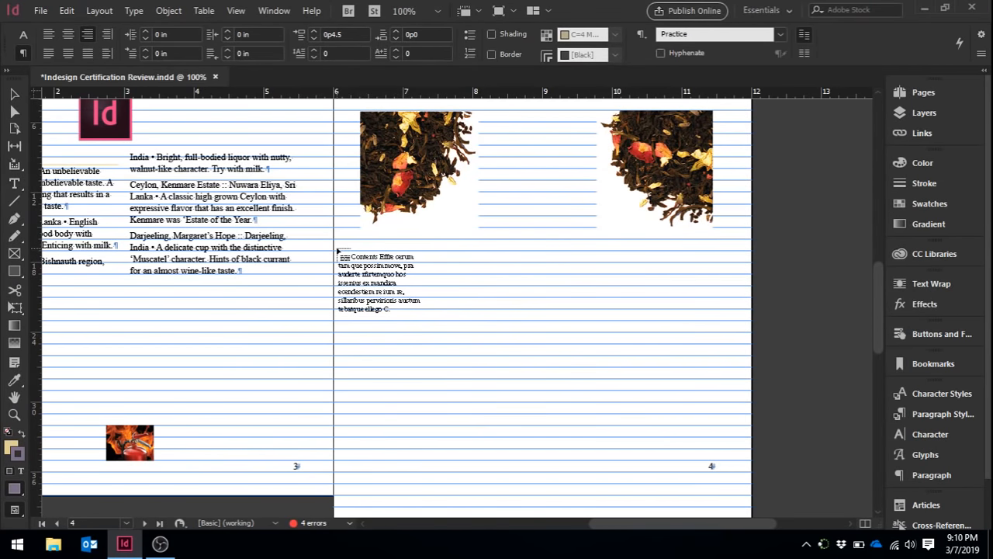
drag(337, 249, 694, 412)
drag(737, 481, 737, 500)
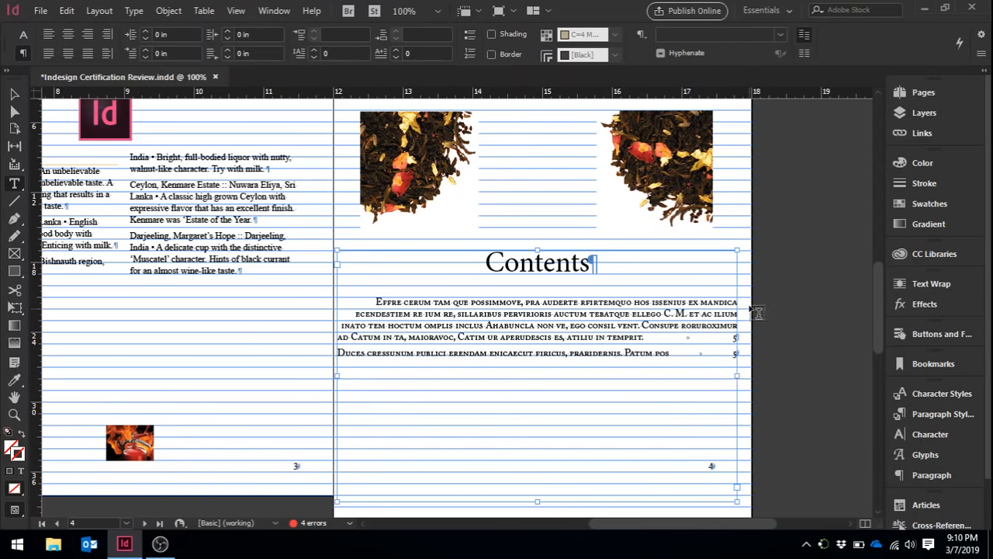
click(813, 335)
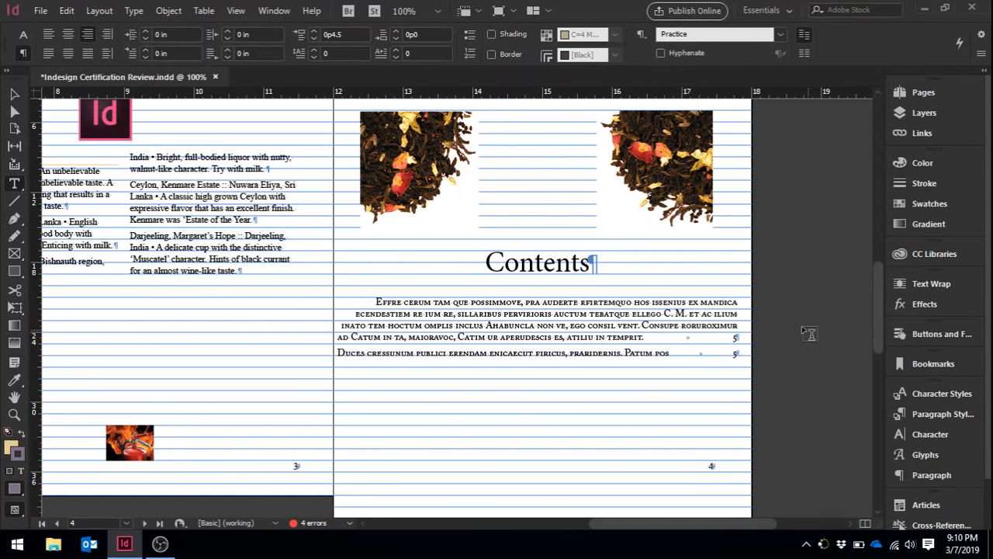
Start packaging the publication and save the document as Indesign Certification Review 2.indd
click(42, 11)
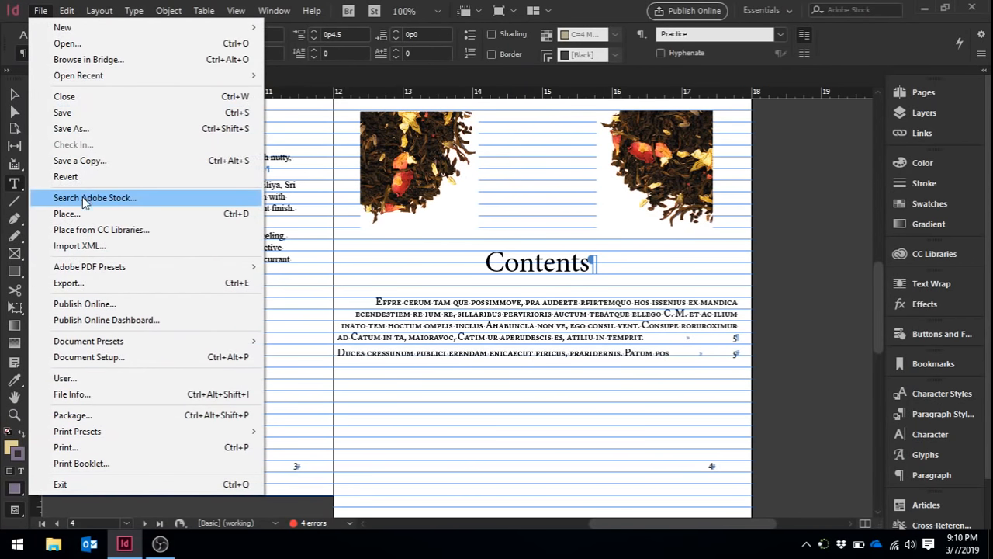
click(127, 419)
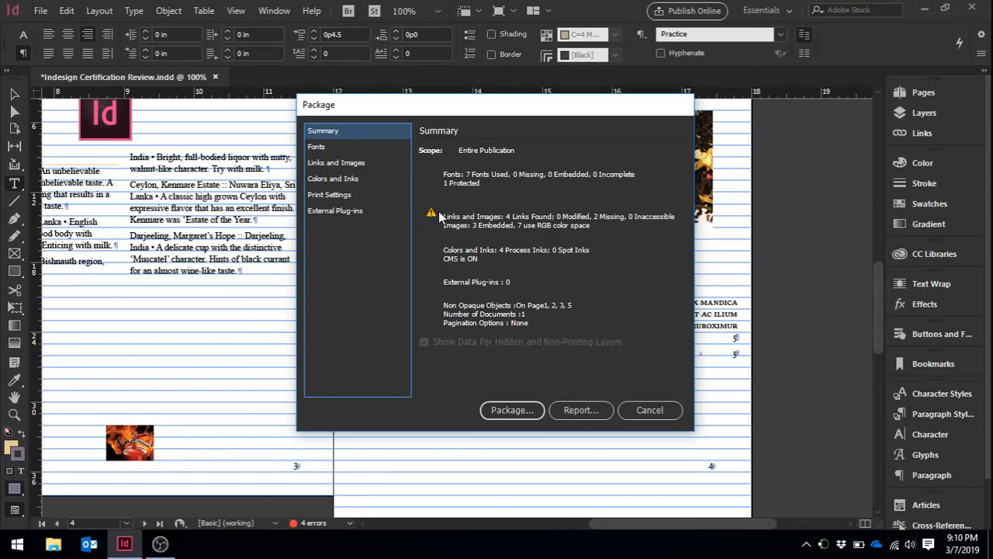
click(524, 412)
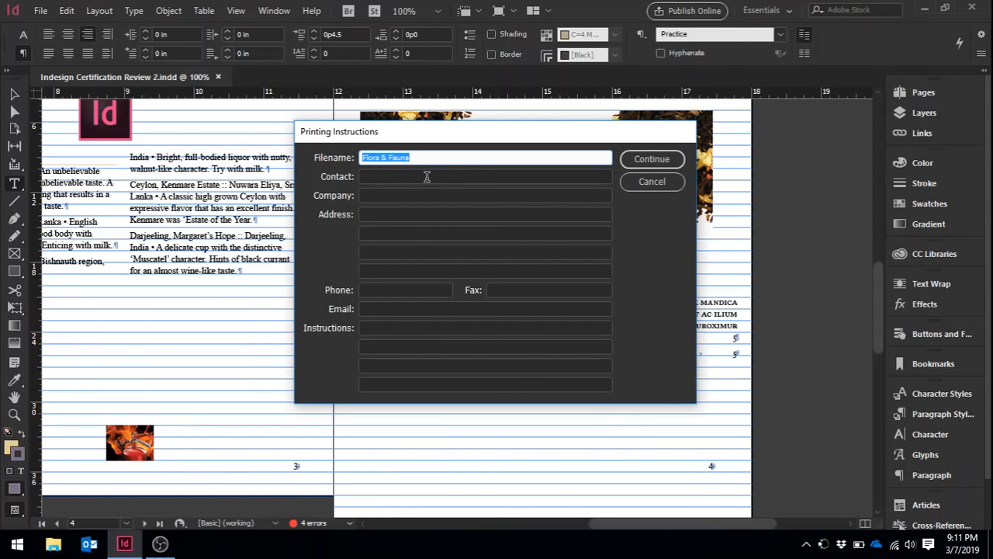
Enter Review and a contact phone number in the printing instructions, and package the publication into Indesign Certification Review 2 Folder
click(426, 176)
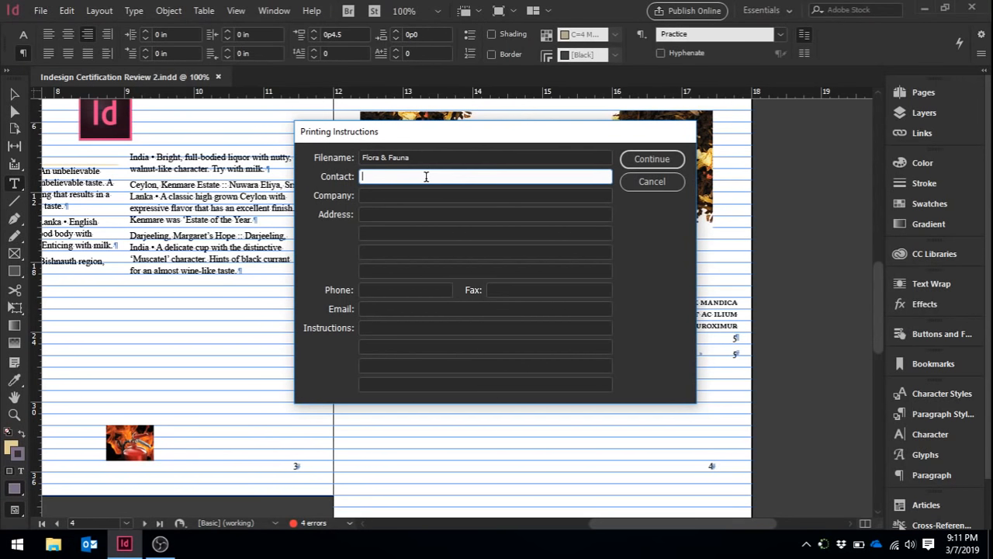
click(397, 327)
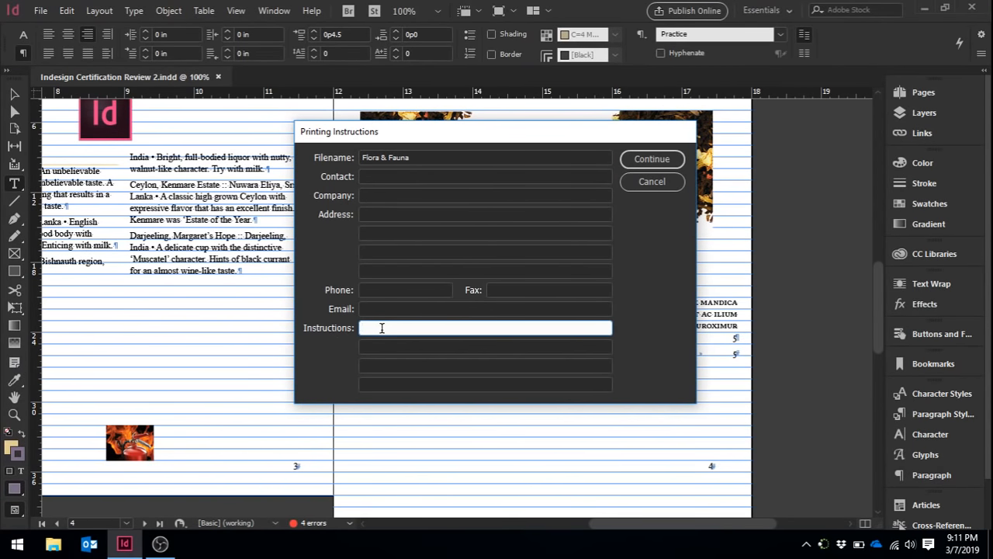
text(Review)
click(407, 289)
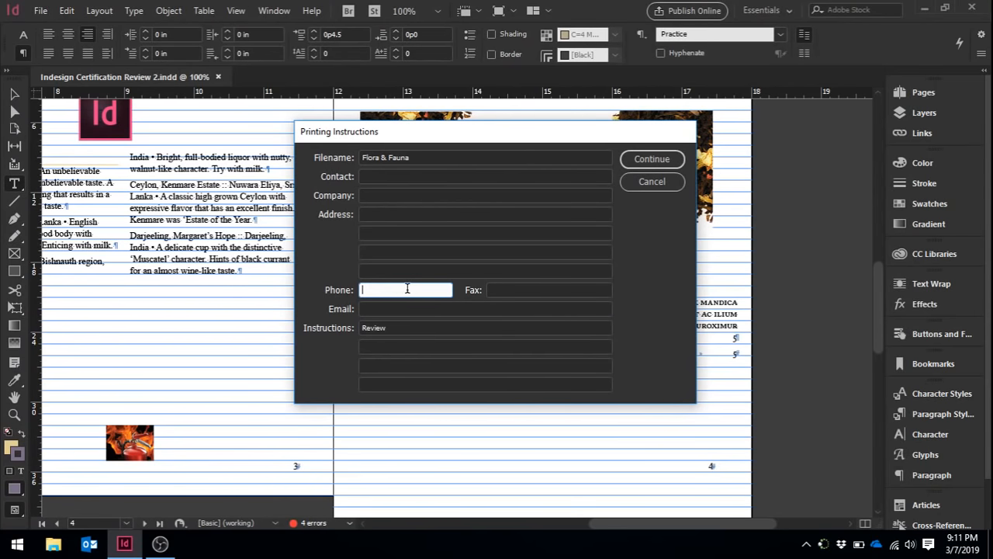
text(123.456.7890)
click(651, 159)
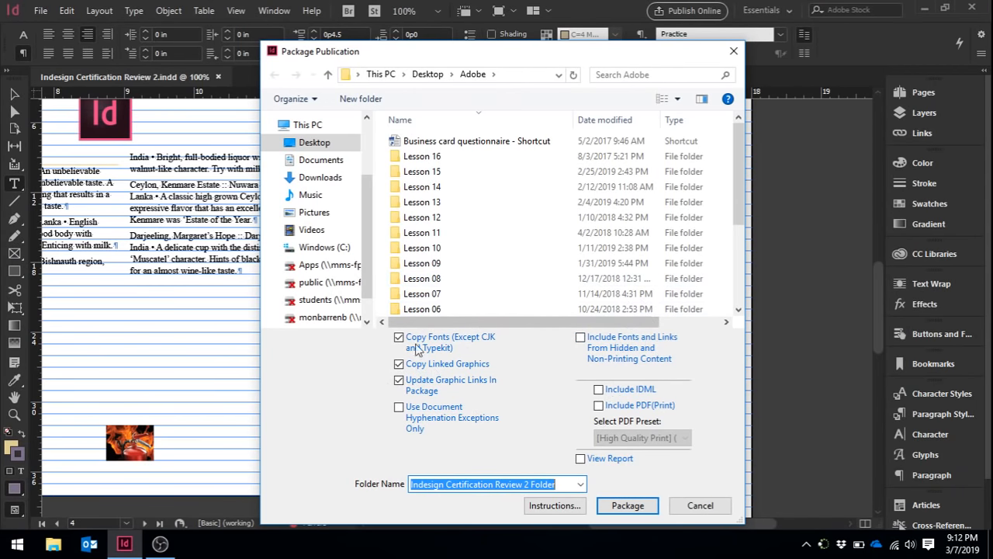
click(631, 512)
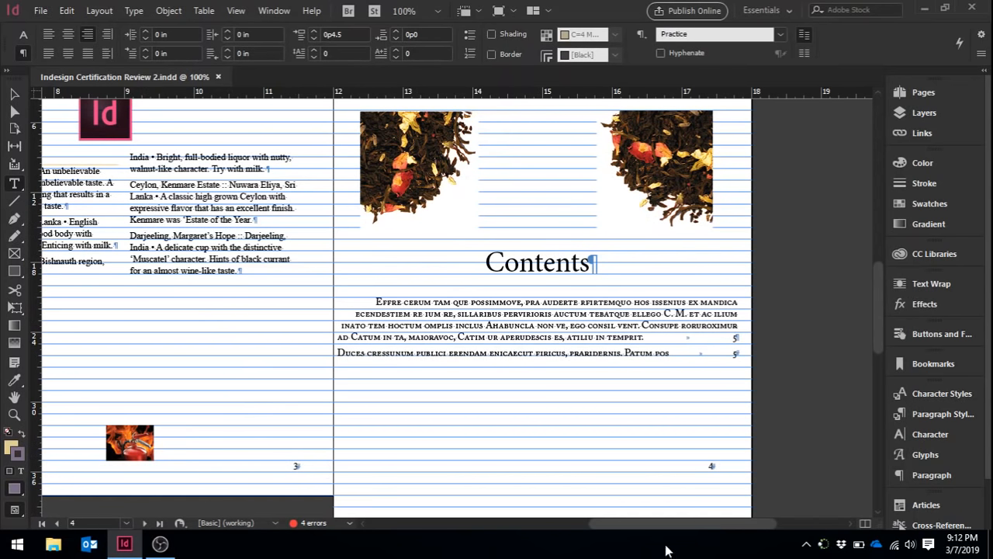
Start exporting the document and name the export file Indesign Certification Review Annimation
drag(659, 523, 598, 522)
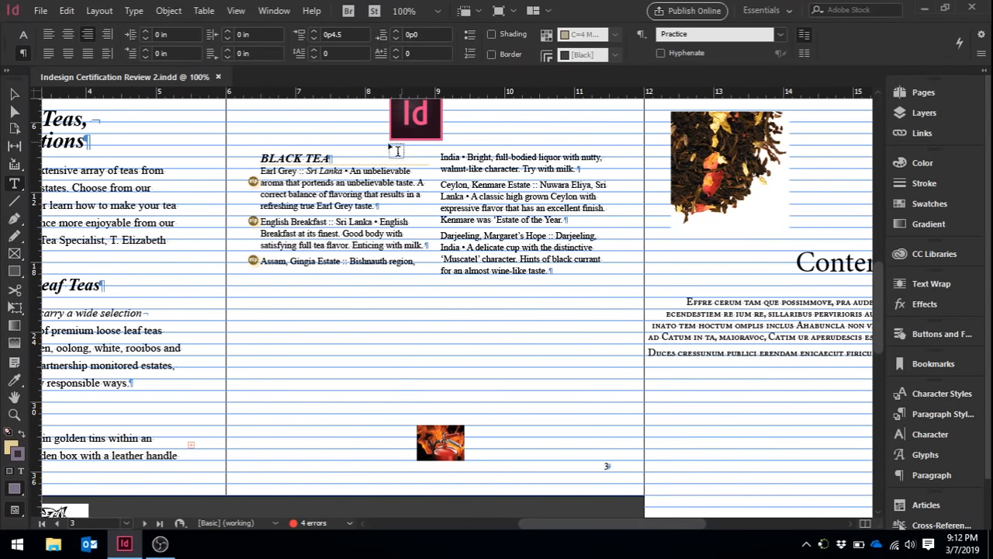
click(41, 14)
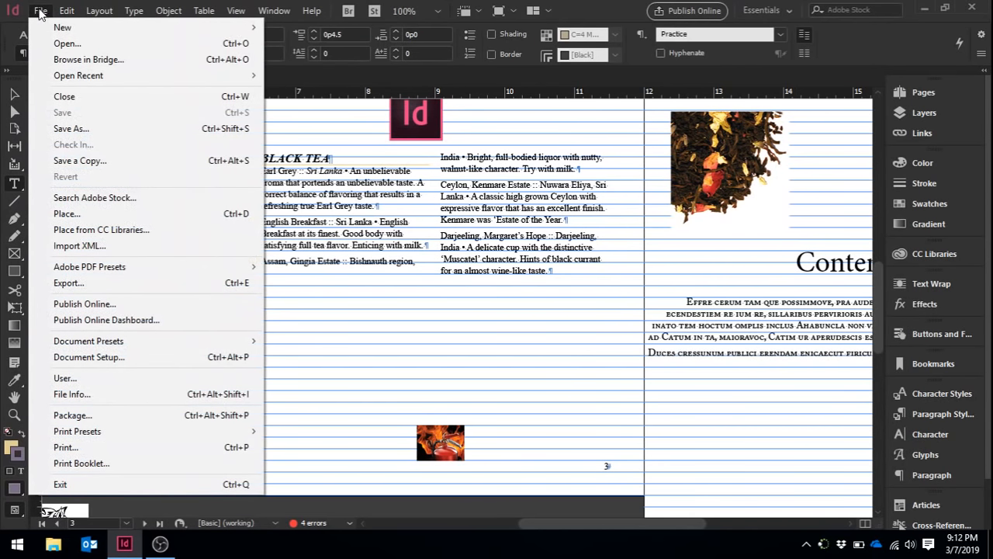
click(109, 284)
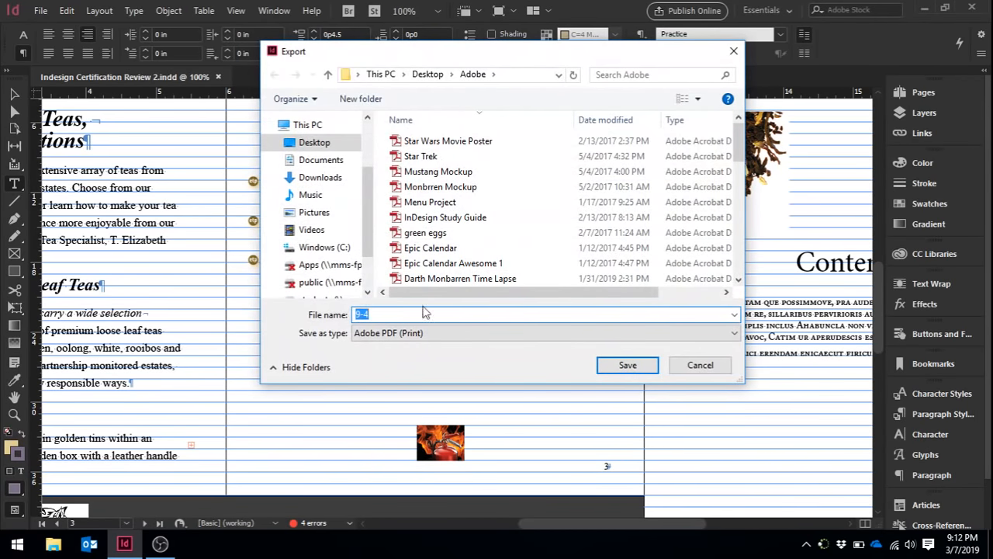
key(BackSpace)
text(Indes)
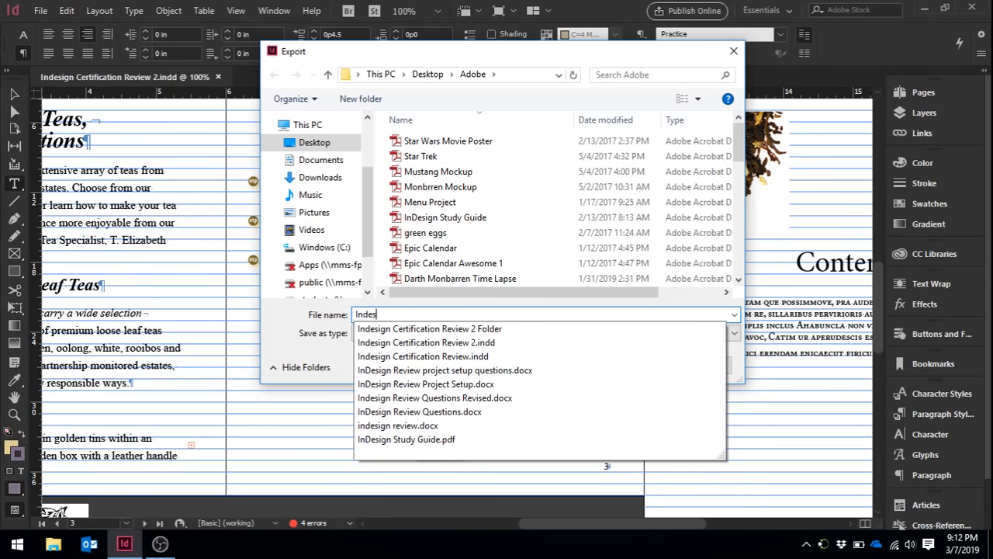
text(ign Certi)
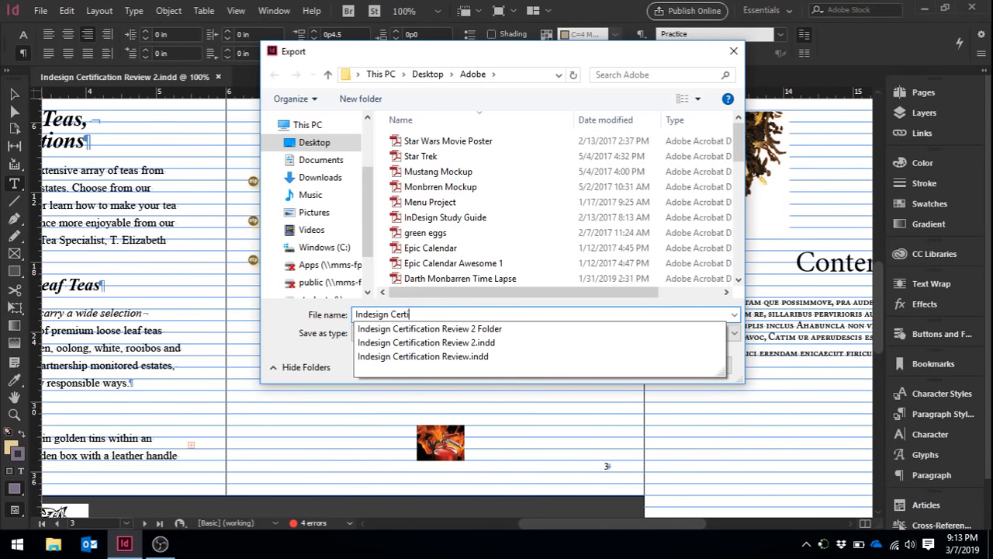
text(ficatio nR)
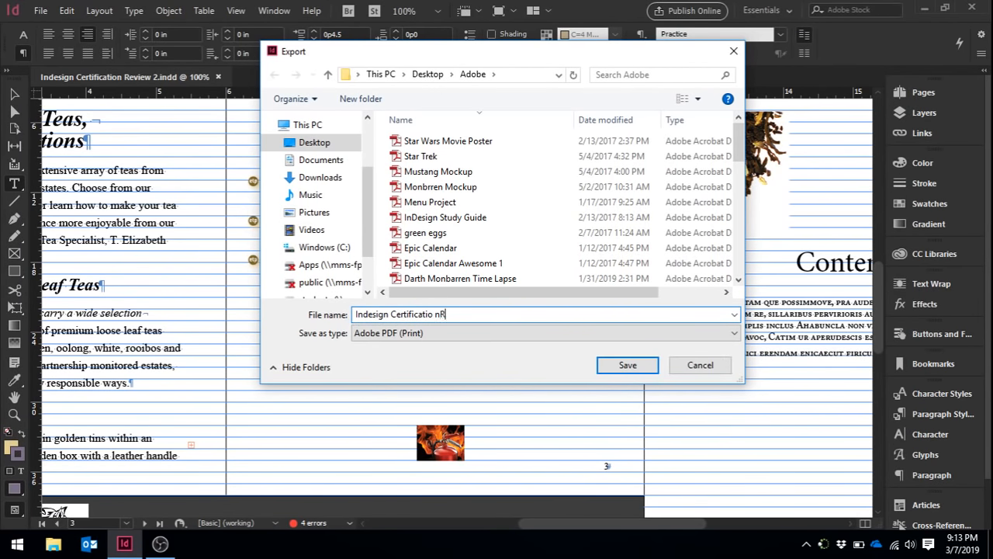
text(eview)
key(BackSpace)
key(BackSpace)
key(BackSpace)
key(BackSpace)
key(BackSpace)
key(BackSpace)
key(BackSpace)
key(BackSpace)
text(n Re)
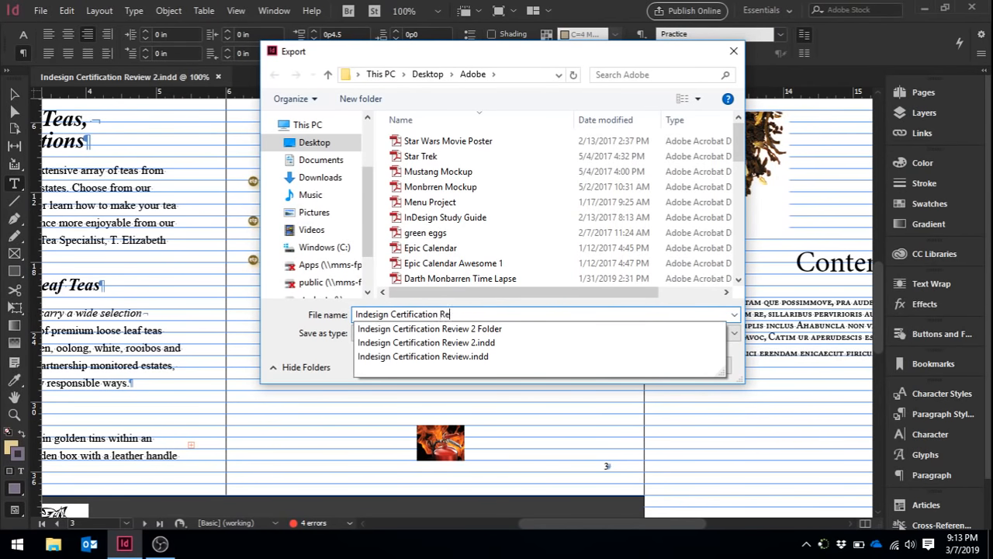
text(view Annimation)
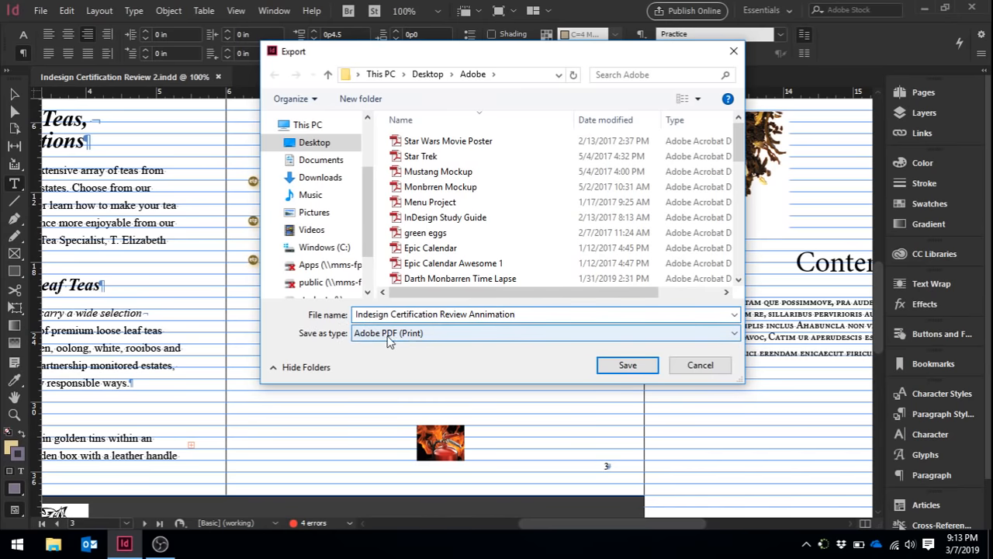
Choose Adobe PDF (Interactive) as the export format and save to the Adobe folder to reach the export options
click(418, 333)
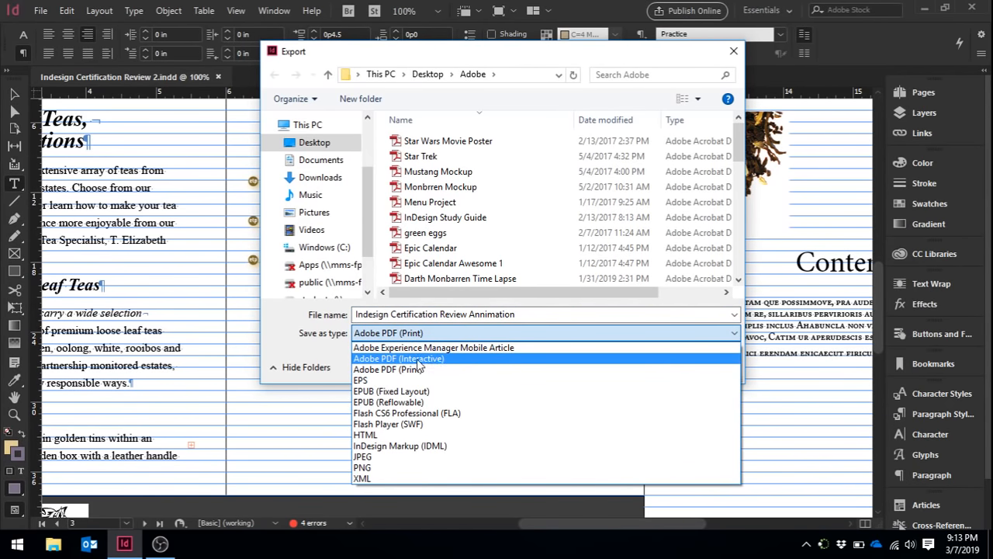
click(425, 360)
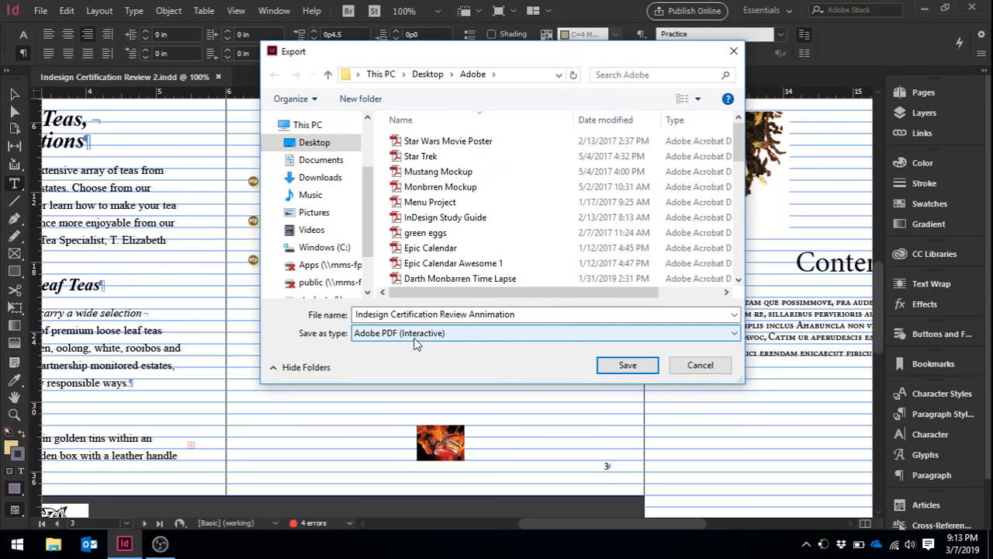
click(621, 366)
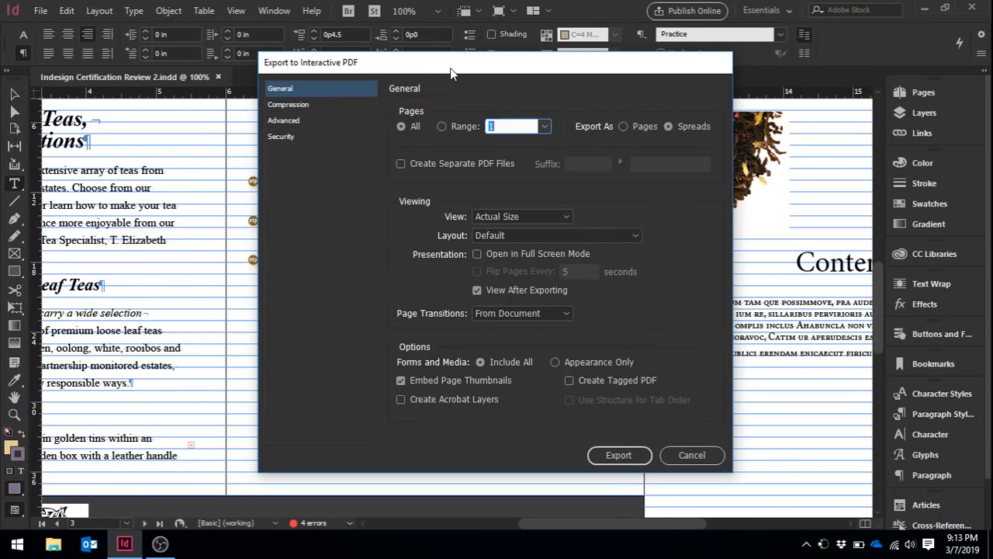
Limit the interactive PDF to page range 3 and export as Pages instead of Spreads
click(500, 126)
click(441, 125)
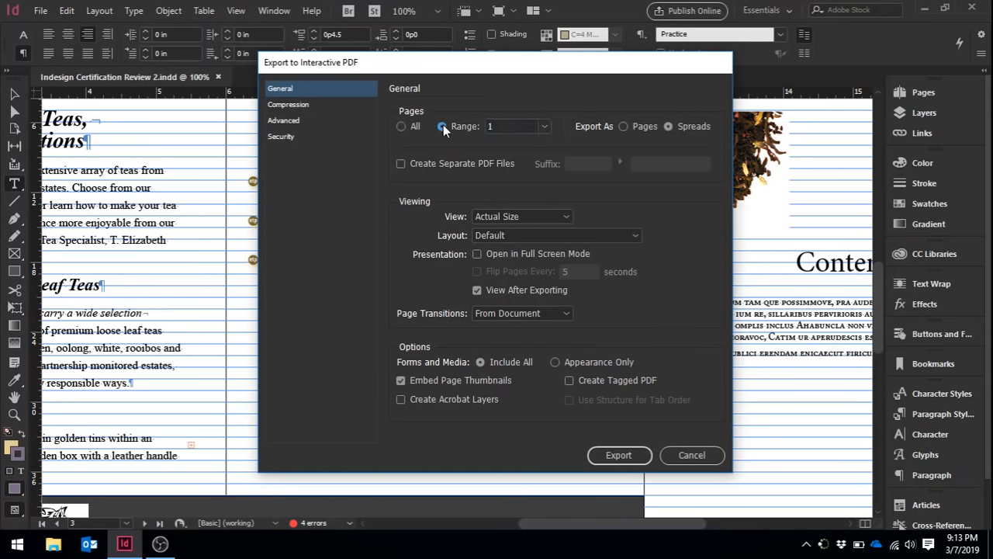
double_click(491, 128)
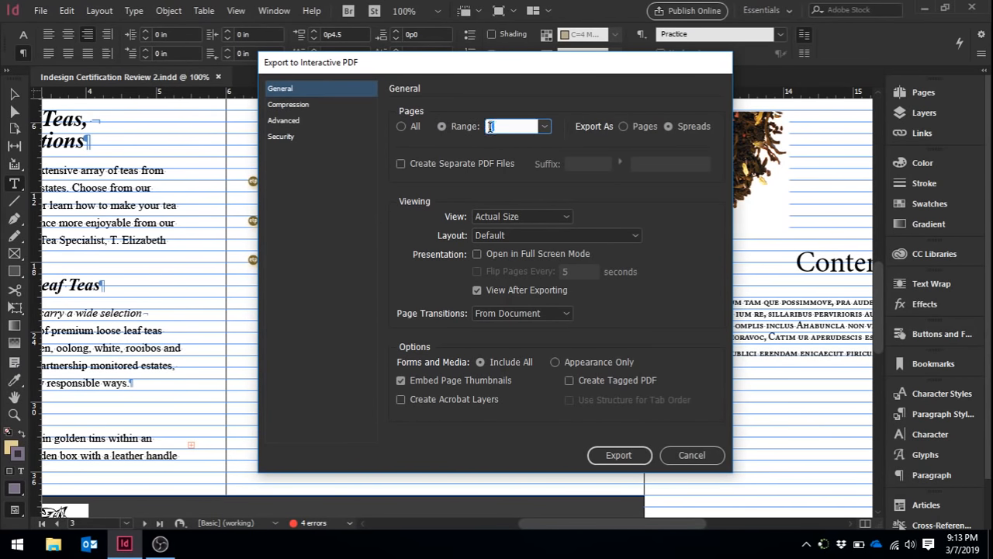
text(3)
click(545, 128)
click(627, 127)
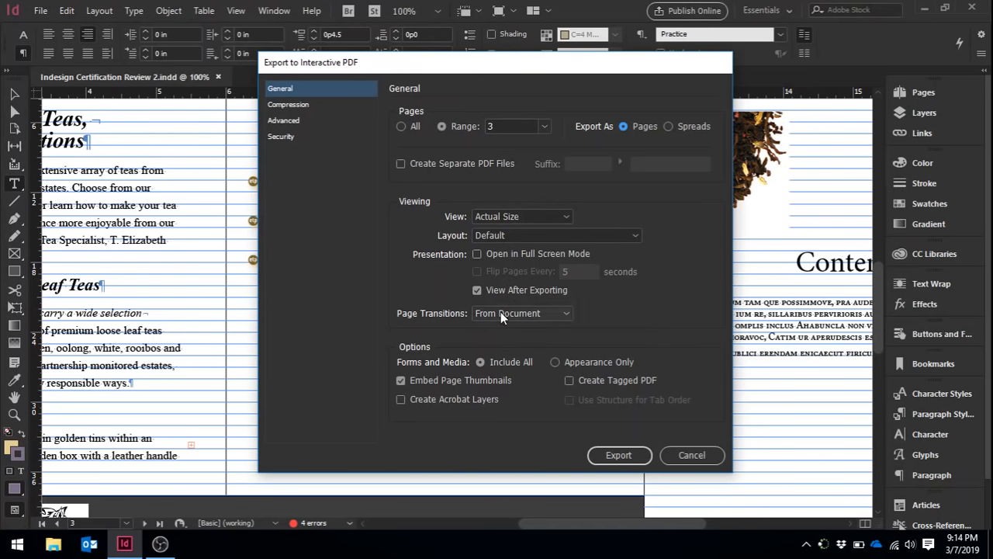
Export the interactive PDF despite the missing or modified links, and close the resulting PDF in Adobe Reader
click(613, 459)
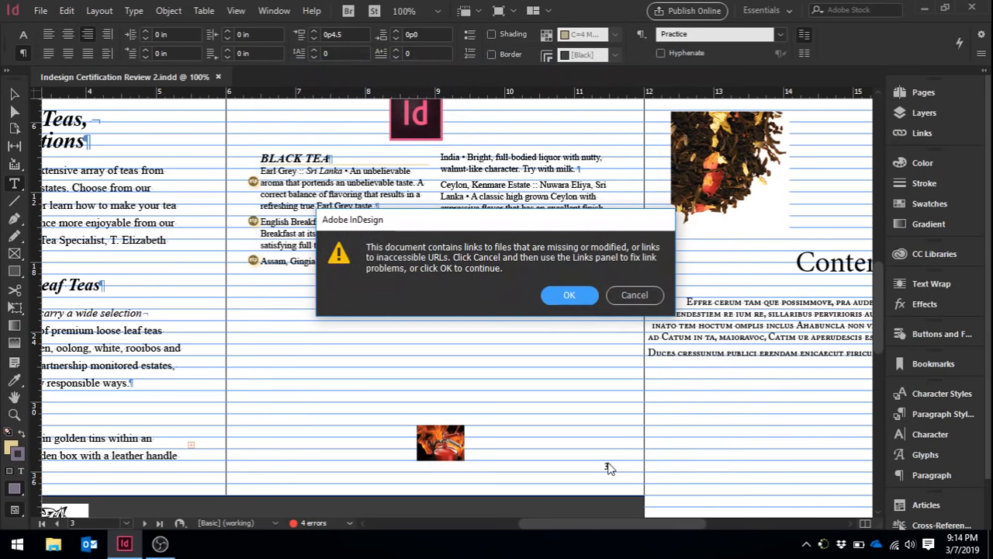
click(569, 295)
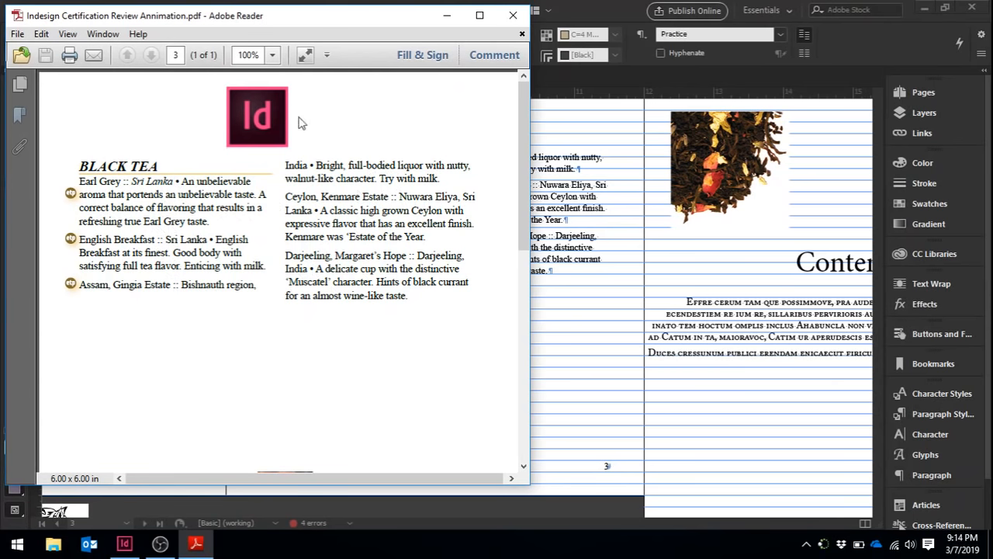
click(513, 15)
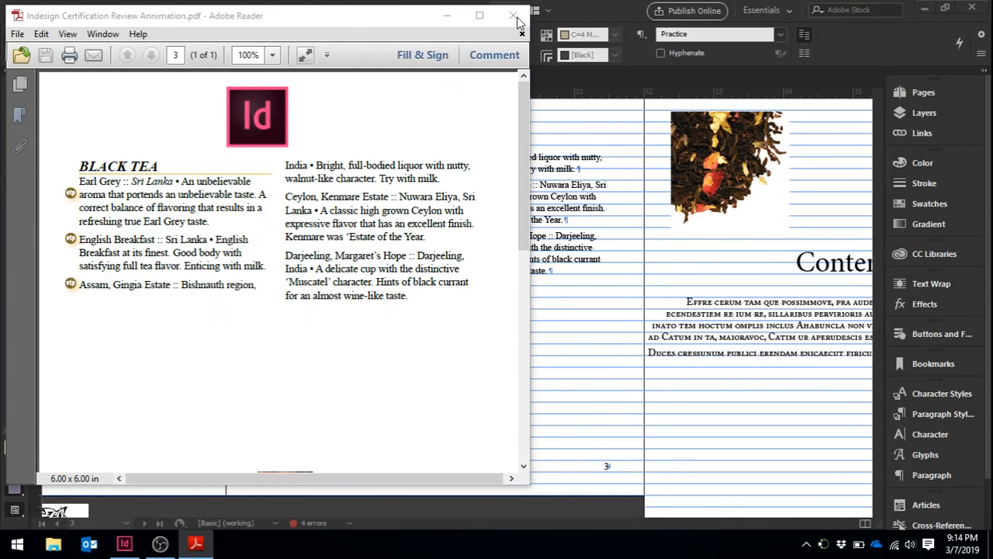